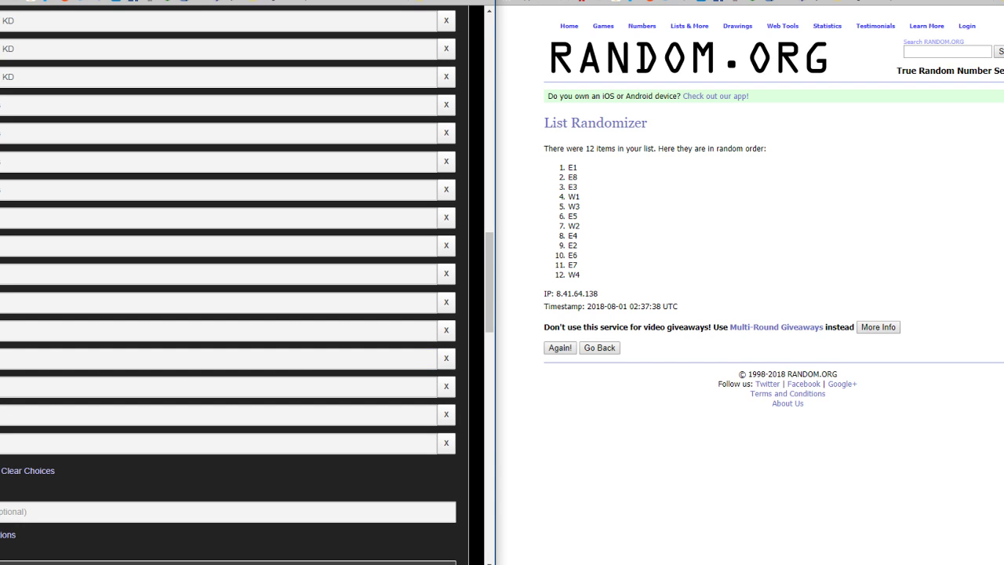
- Add The CreoKoalas as eight separate choices in the wheel builder's list
{"action": "scroll", "coordinate": [228, 282], "scroll_direction": "down", "scroll_amount": 2}
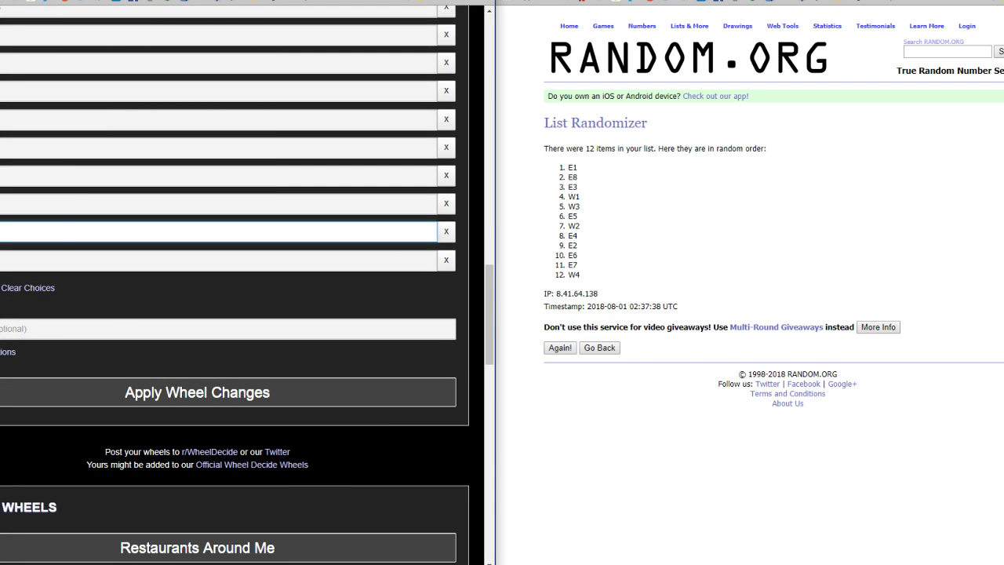
{"action": "key", "text": "alt+Tab"}
{"action": "left_click", "coordinate": [8, 260]}
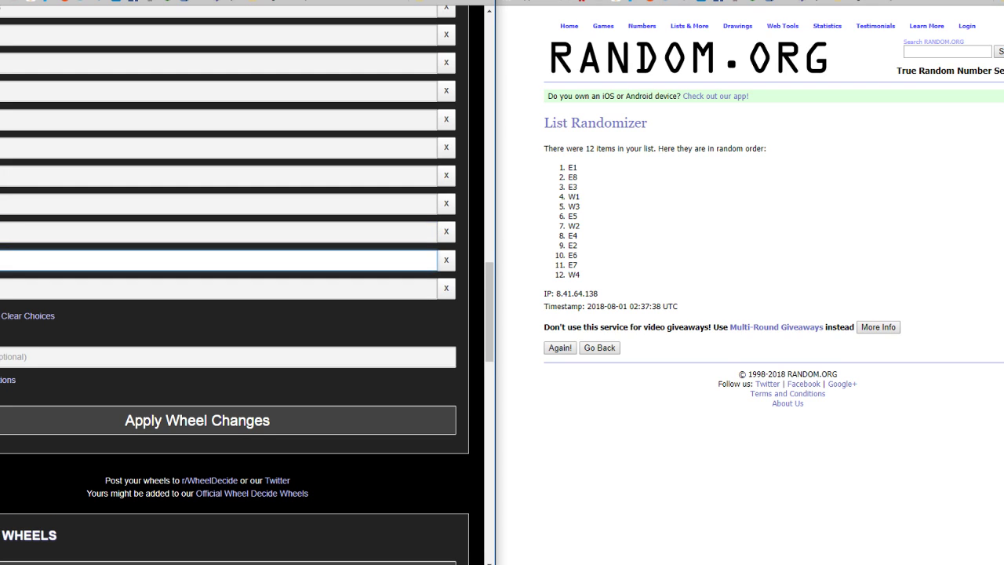
{"action": "key", "text": "Tab"}
{"action": "key", "text": "ctrl+v"}
{"action": "key", "text": "Tab"}
{"action": "key", "text": "ctrl+v"}
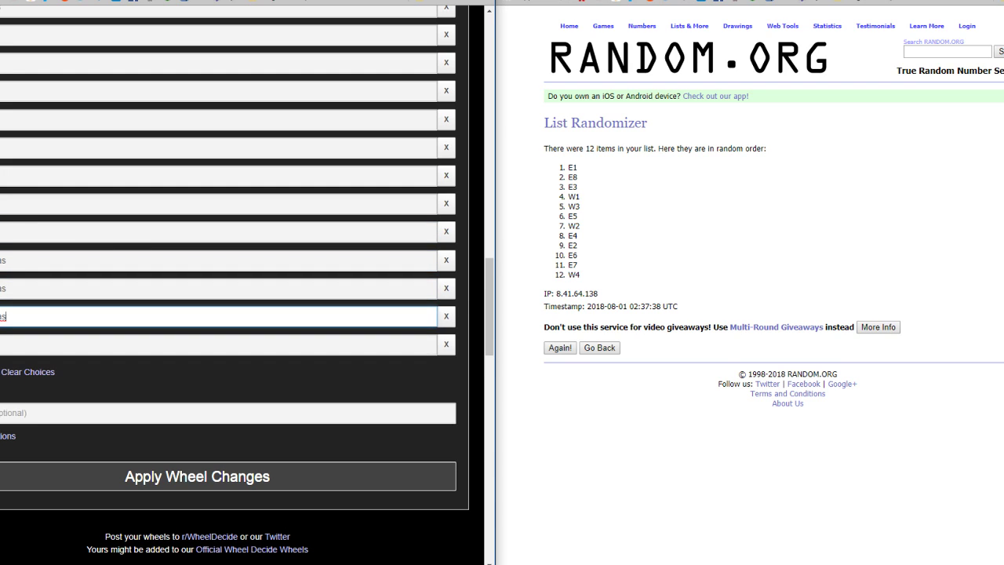
{"action": "key", "text": "Return"}
{"action": "key", "text": "ctrl+v"}
{"action": "key", "text": "Return"}
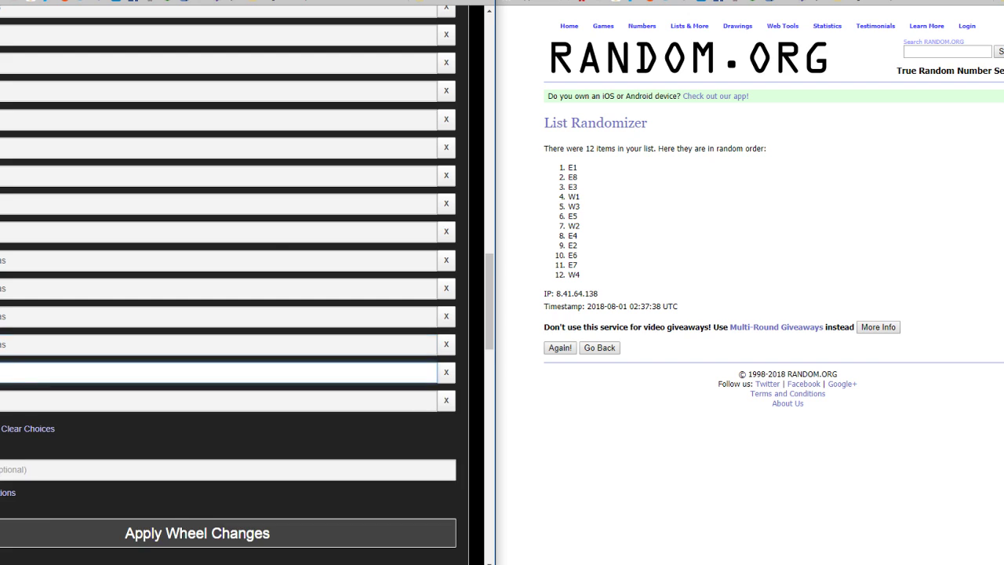
{"action": "key", "text": "ctrl+v"}
{"action": "key", "text": "Return"}
{"action": "key", "text": "ctrl+v"}
{"action": "key", "text": "Return"}
{"action": "key", "text": "ctrl+v"}
{"action": "key", "text": "Return"}
{"action": "key", "text": "ctrl+v"}
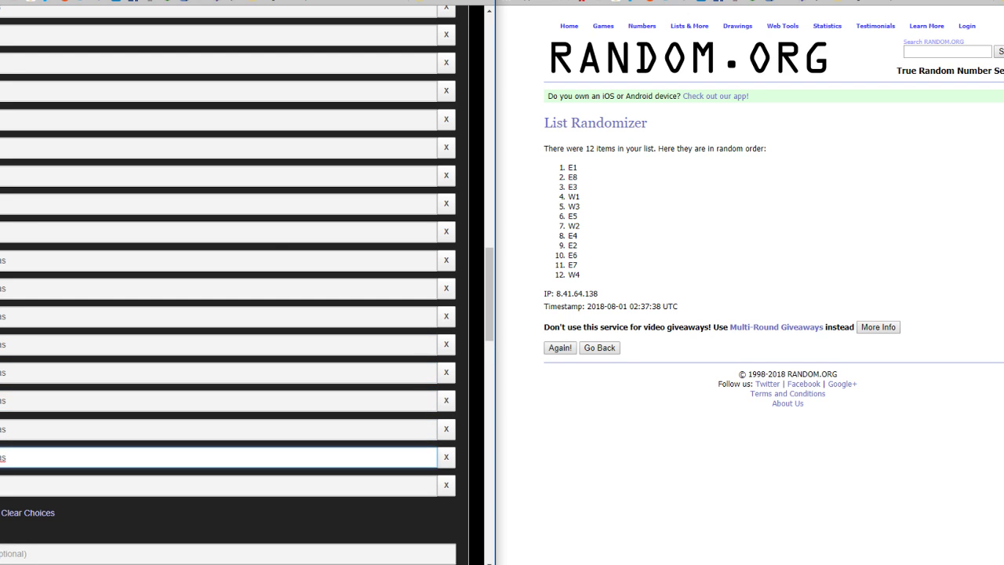
- Add The Hip Impingments as three more choices at the end of the wheel's list
{"action": "key", "text": "Return"}
{"action": "scroll", "coordinate": [227, 283], "scroll_direction": "down", "scroll_amount": 2}
{"action": "key", "text": "ctrl+v"}
{"action": "key", "text": "Return"}
{"action": "key", "text": "ctrl+v"}
{"action": "key", "text": "Return"}
{"action": "key", "text": "ctrl+v"}
{"action": "key", "text": "Return"}
- Apply the changes to the wheel and spin it to draw a team
{"action": "scroll", "coordinate": [235, 313], "scroll_direction": "up", "scroll_amount": 1}
{"action": "scroll", "coordinate": [227, 282], "scroll_direction": "up", "scroll_amount": 3}
{"action": "scroll", "coordinate": [228, 282], "scroll_direction": "down", "scroll_amount": 8}
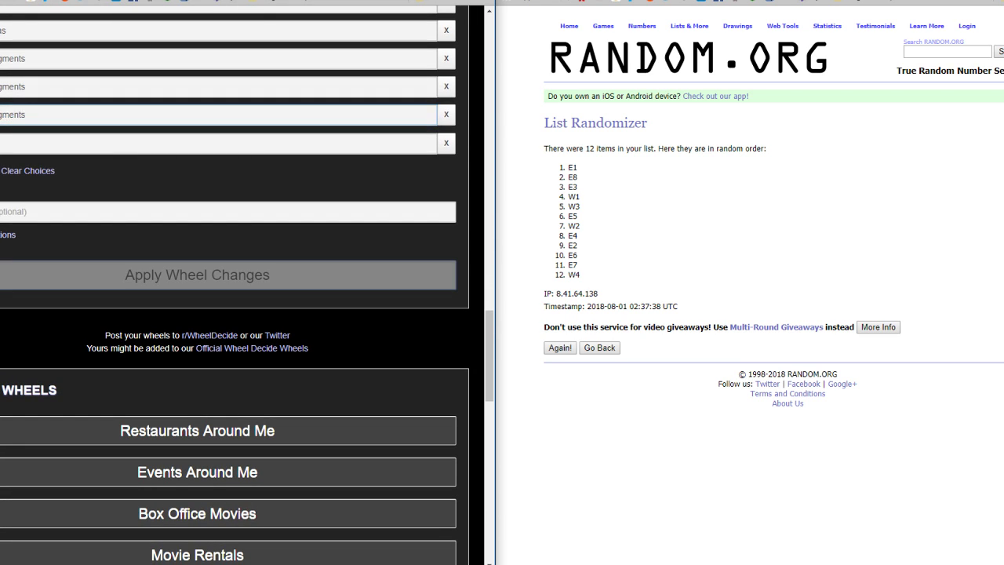
{"action": "scroll", "coordinate": [211, 276], "scroll_direction": "up", "scroll_amount": 8}
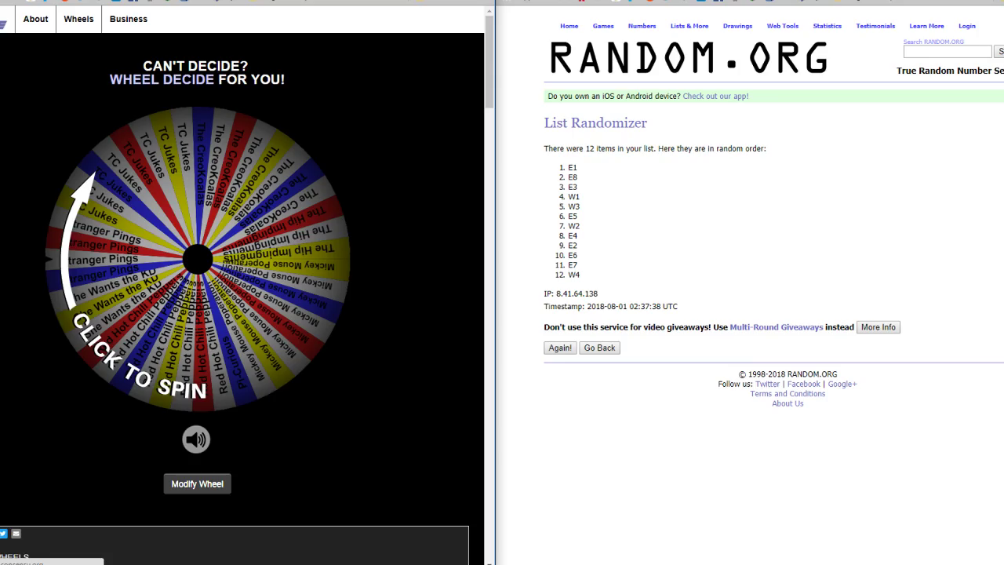
{"action": "left_click", "coordinate": [197, 258]}
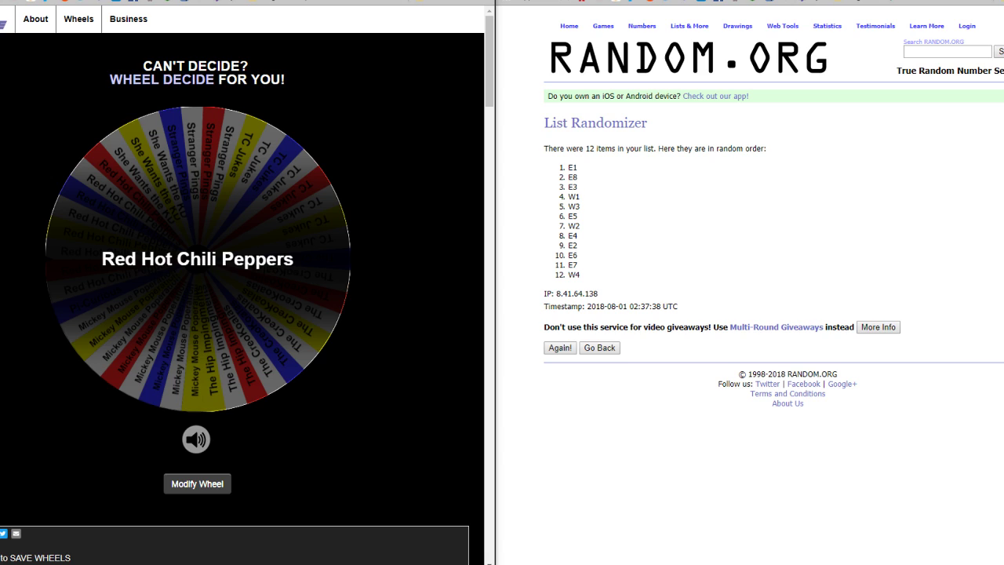
- Switch to the MLTP S16 Schedule spreadsheet and replace E1 in Week 1 Majors with Red Hot Chili Peppers, keeping the cell's formatting
{"action": "key", "text": "ctrl+Tab"}
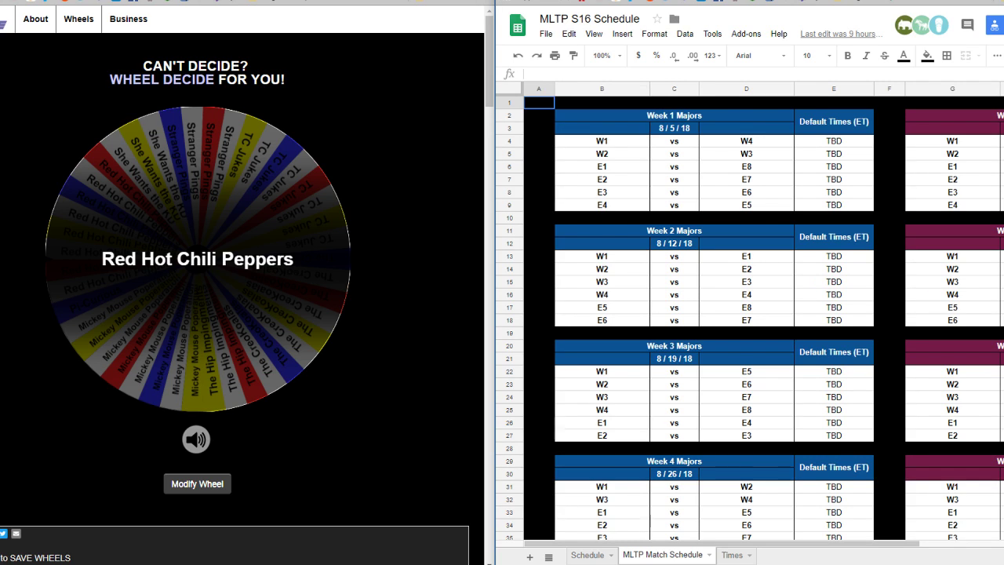
{"action": "left_click", "coordinate": [602, 166]}
{"action": "type", "text": "Red Hot Chili Peppers"}
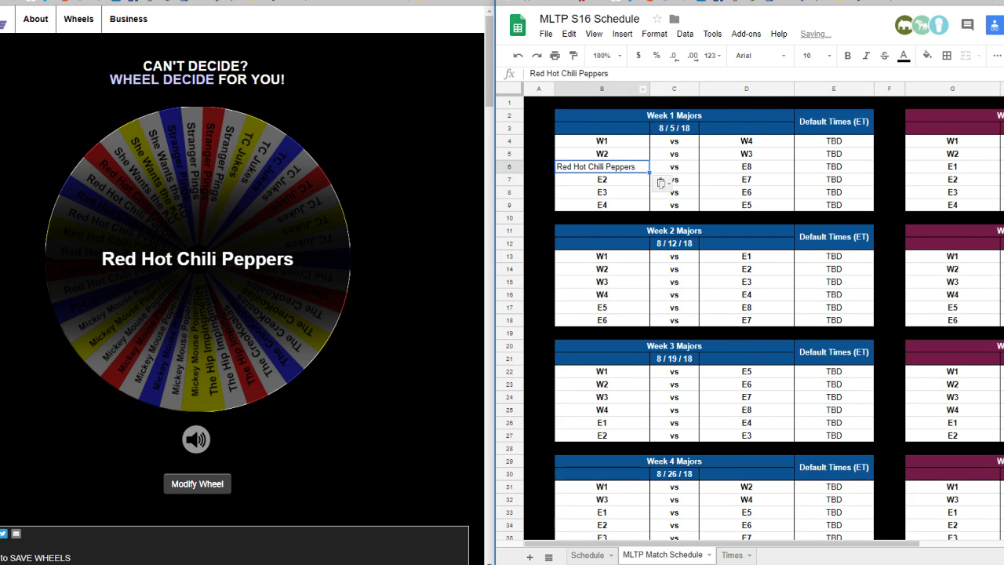
{"action": "key", "text": "ctrl+z"}
{"action": "type", "text": "Red Hot Chili Peppers"}
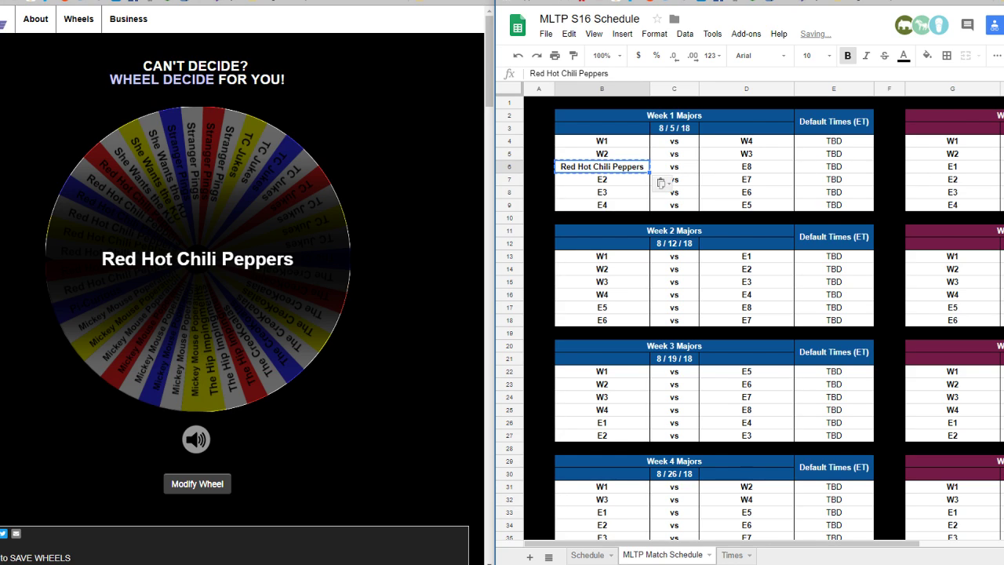
- Replace E1 with Red Hot Chili Peppers in the Week 2, Week 3 and Week 4 Majors matchups
{"action": "left_click", "coordinate": [746, 256]}
{"action": "type", "text": "Red Hot Chili Peppers"}
{"action": "left_click", "coordinate": [601, 422]}
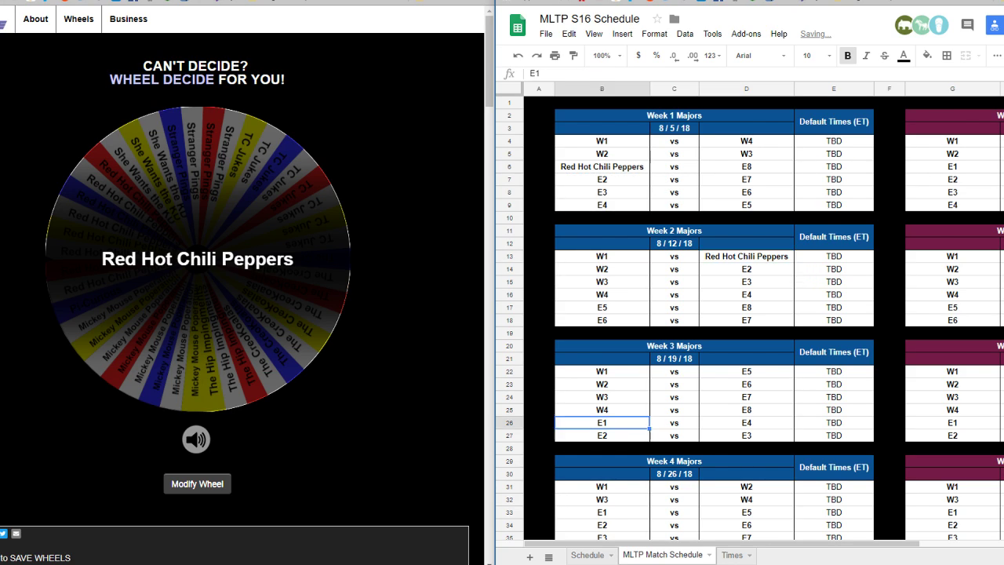
{"action": "type", "text": "Red Hot Chili Peppers"}
{"action": "scroll", "coordinate": [750, 317], "scroll_direction": "down", "scroll_amount": 2}
{"action": "left_click", "coordinate": [602, 447]}
{"action": "type", "text": "Red Hot Chili Peppers"}
{"action": "scroll", "coordinate": [750, 317], "scroll_direction": "down", "scroll_amount": 4}
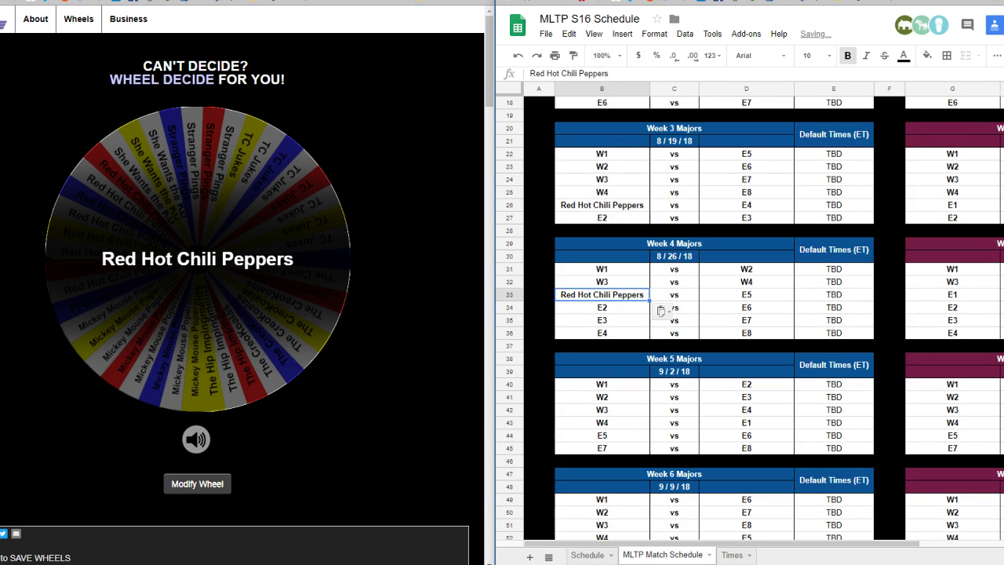
- Replace E1 with Red Hot Chili Peppers in the Week 5, Week 6 and Week 7 Majors matchups
{"action": "left_click", "coordinate": [746, 421]}
{"action": "type", "text": "Red Hot Chili Peppers"}
{"action": "scroll", "coordinate": [746, 353], "scroll_direction": "down", "scroll_amount": 3}
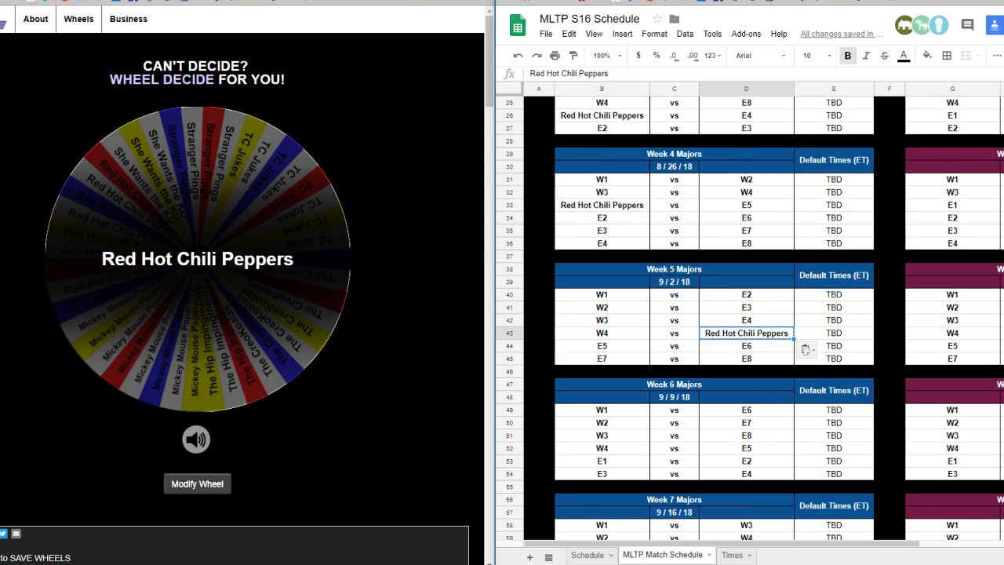
{"action": "left_click", "coordinate": [601, 461]}
{"action": "type", "text": "Red Hot Chili Peppers"}
{"action": "scroll", "coordinate": [746, 352], "scroll_direction": "down", "scroll_amount": 3}
{"action": "left_click", "coordinate": [601, 448]}
{"action": "type", "text": "Red Hot Chili Peppers"}
{"action": "scroll", "coordinate": [750, 318], "scroll_direction": "up", "scroll_amount": 10}
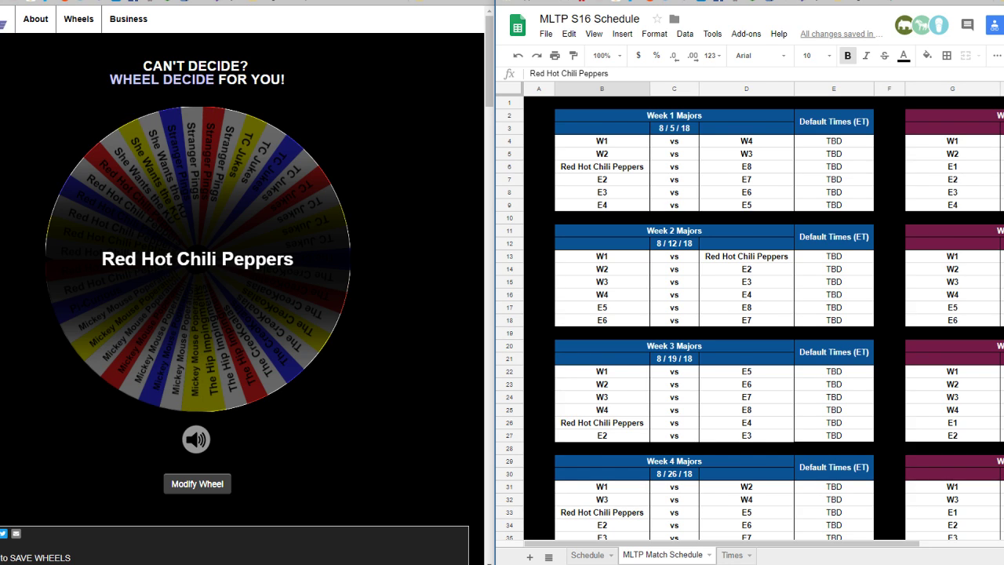
- Clear all existing team choices from the wheel builder to start a new list
{"action": "key", "text": "ctrl+Tab"}
{"action": "key", "text": "ctrl+shift+Tab"}
{"action": "scroll", "coordinate": [235, 283], "scroll_direction": "down", "scroll_amount": 6}
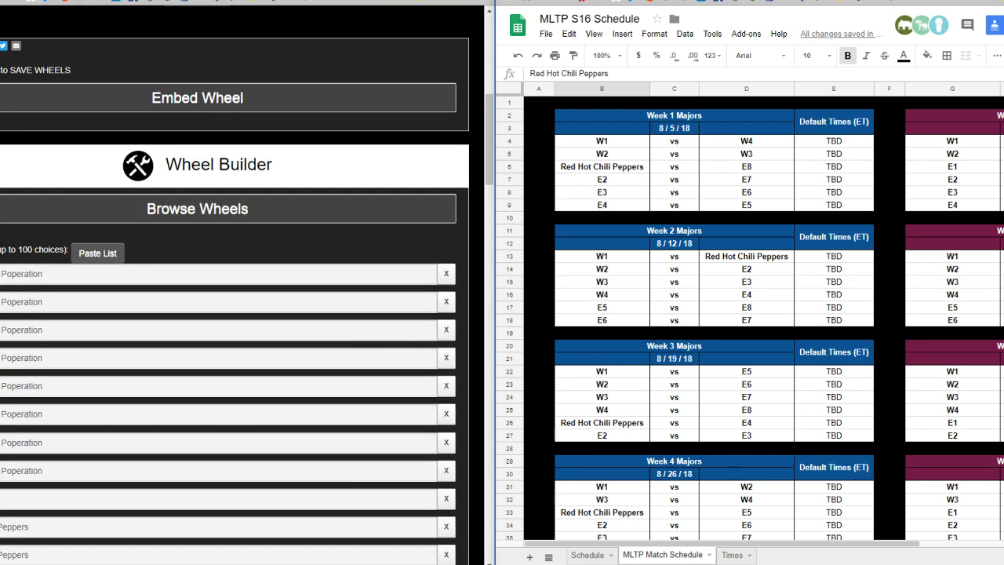
{"action": "scroll", "coordinate": [235, 282], "scroll_direction": "down", "scroll_amount": 10}
{"action": "scroll", "coordinate": [235, 283], "scroll_direction": "up", "scroll_amount": 1}
{"action": "key", "text": "F5"}
{"action": "scroll", "coordinate": [235, 282], "scroll_direction": "up", "scroll_amount": 15}
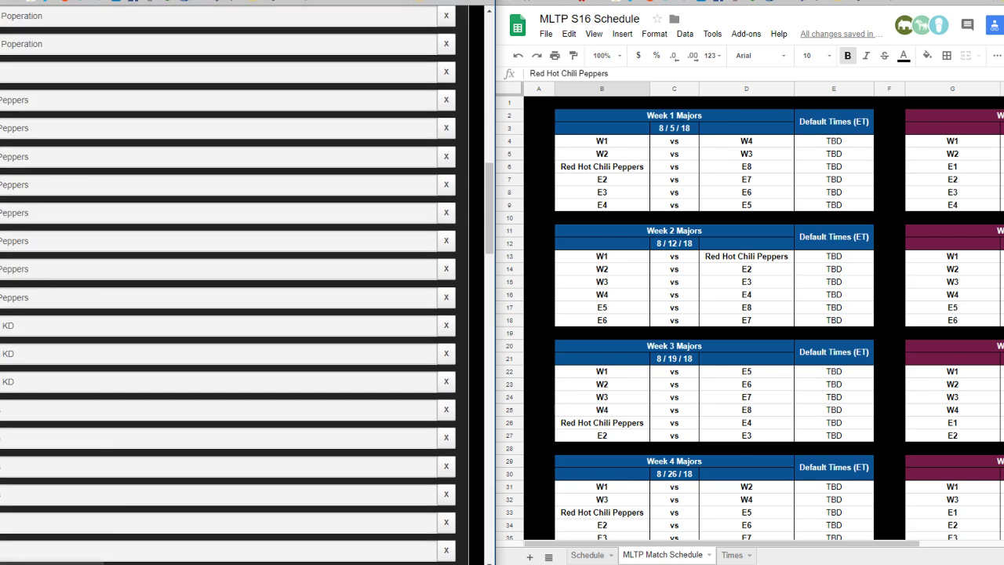
{"action": "scroll", "coordinate": [235, 314], "scroll_direction": "down", "scroll_amount": 5}
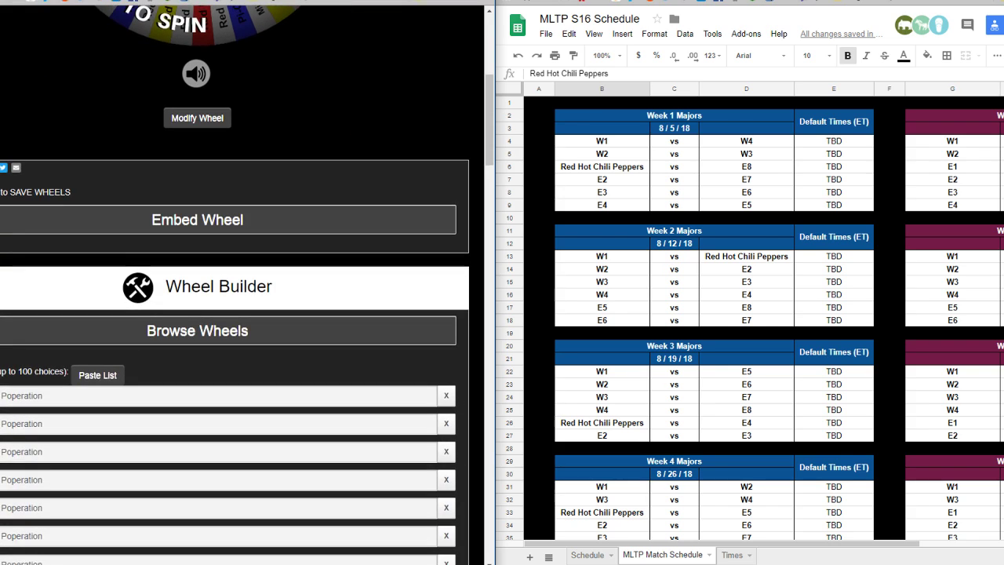
{"action": "scroll", "coordinate": [236, 313], "scroll_direction": "down", "scroll_amount": 4}
{"action": "scroll", "coordinate": [235, 283], "scroll_direction": "down", "scroll_amount": 10}
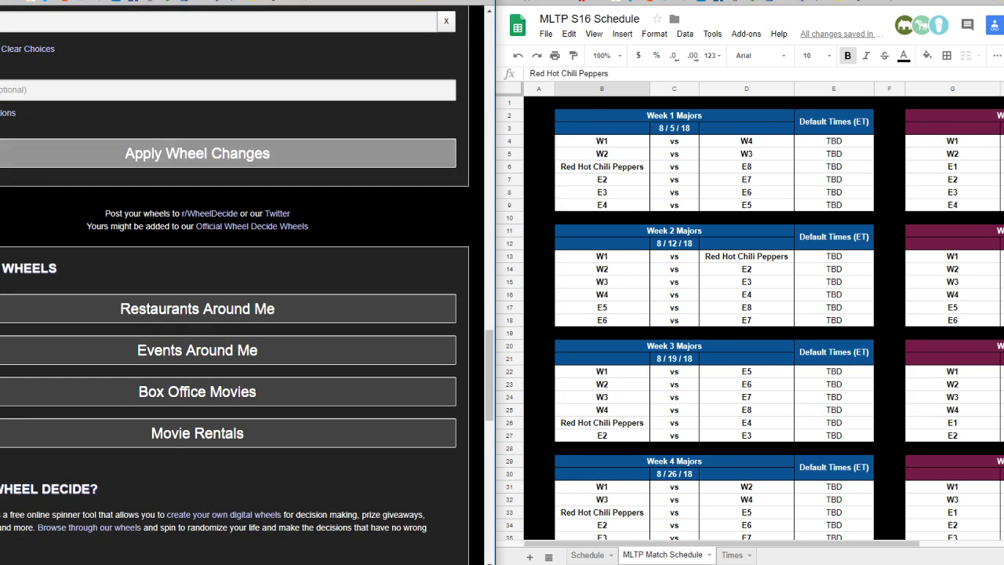
{"action": "scroll", "coordinate": [235, 282], "scroll_direction": "up", "scroll_amount": 15}
{"action": "scroll", "coordinate": [235, 283], "scroll_direction": "down", "scroll_amount": 5}
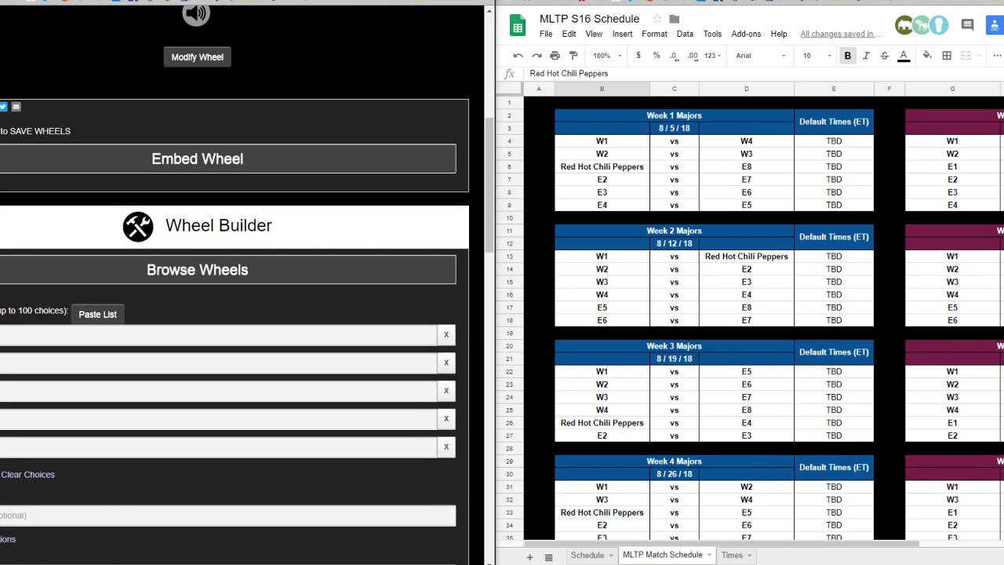
- Enter Mickey Mouse Poperation once, Pi-Curious three times and Red Hot Chili Peppers once as wheel choices
{"action": "left_click", "coordinate": [218, 335]}
{"action": "key", "text": "ctrl+v"}
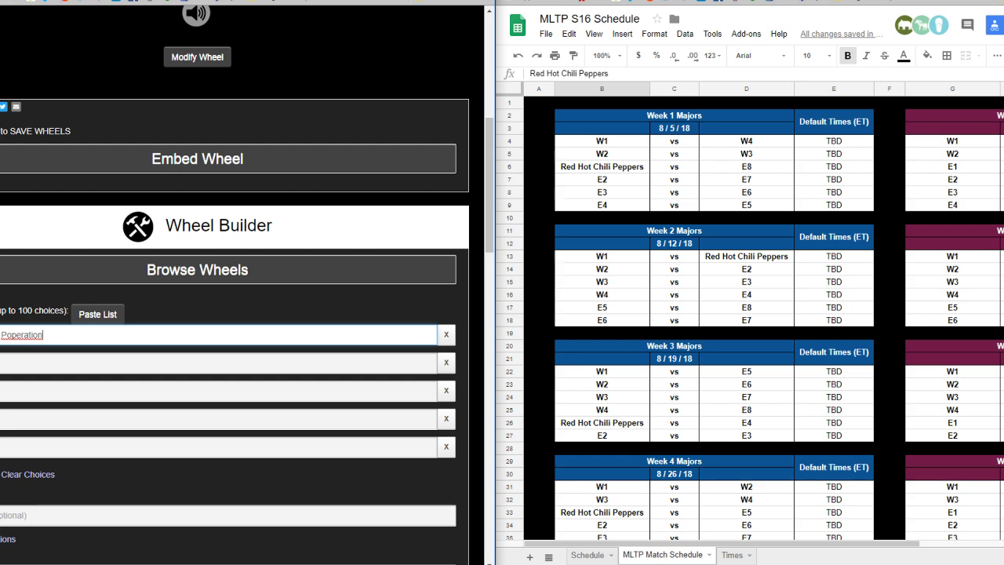
{"action": "key", "text": "Tab"}
{"action": "key", "text": "Tab"}
{"action": "key", "text": "Tab"}
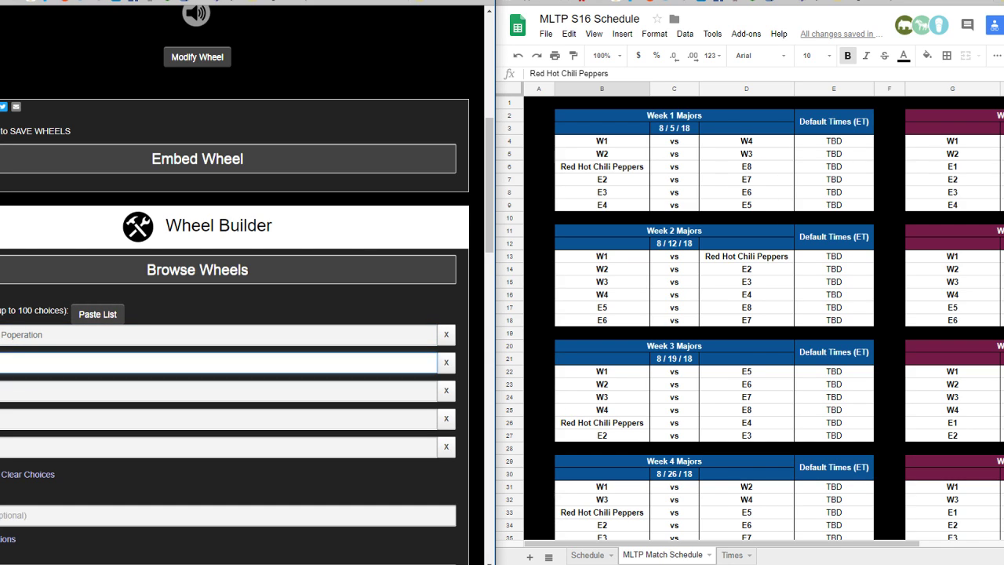
{"action": "key", "text": "alt+Tab"}
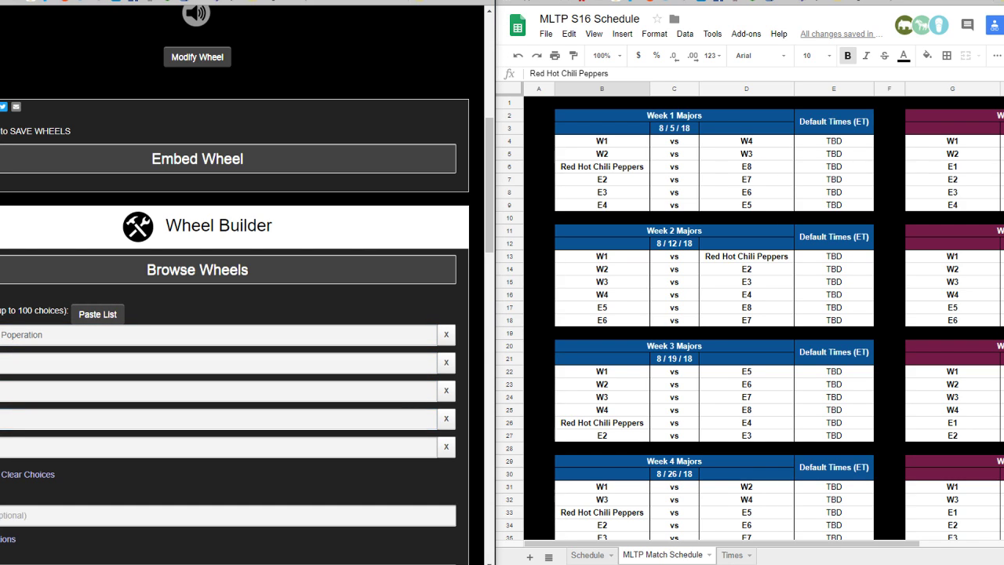
{"action": "key", "text": "alt+Tab"}
{"action": "type", "text": "Red Hot Chili Peppers"}
{"action": "key", "text": "alt+Tab"}
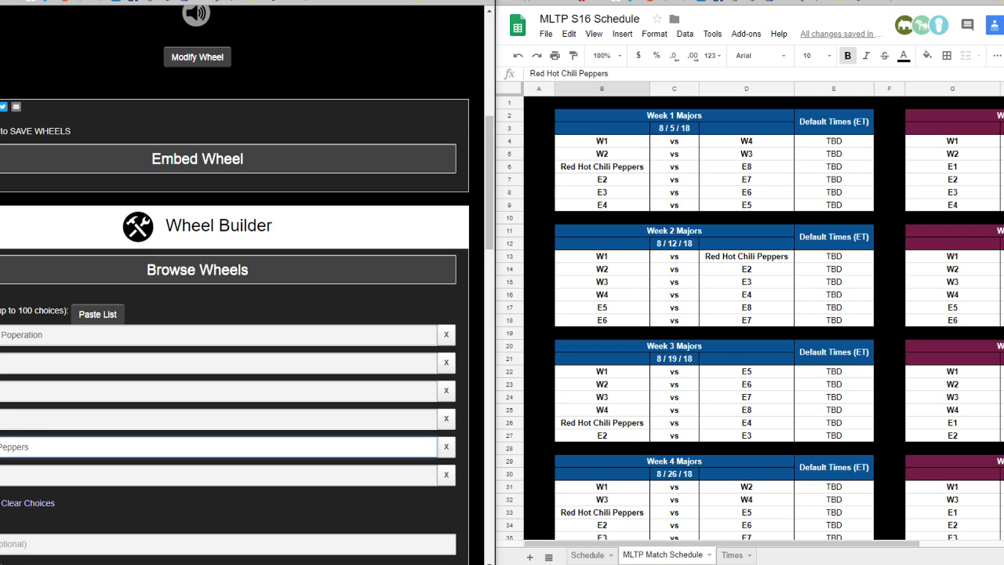
- Add She Wants the KD as eight separate choices in the wheel builder
{"action": "key", "text": "alt+Tab"}
{"action": "key", "text": "Tab"}
{"action": "key", "text": "ctrl+v"}
{"action": "key", "text": "Tab"}
{"action": "type", "text": "KD"}
{"action": "key", "text": "Tab"}
{"action": "type", "text": "KD"}
{"action": "key", "text": "Tab"}
{"action": "type", "text": "KD"}
{"action": "key", "text": "Tab"}
{"action": "type", "text": "KD"}
{"action": "key", "text": "Tab"}
{"action": "type", "text": "KD"}
{"action": "key", "text": "Tab"}
{"action": "type", "text": "KD"}
{"action": "key", "text": "Tab"}
{"action": "type", "text": "KD"}
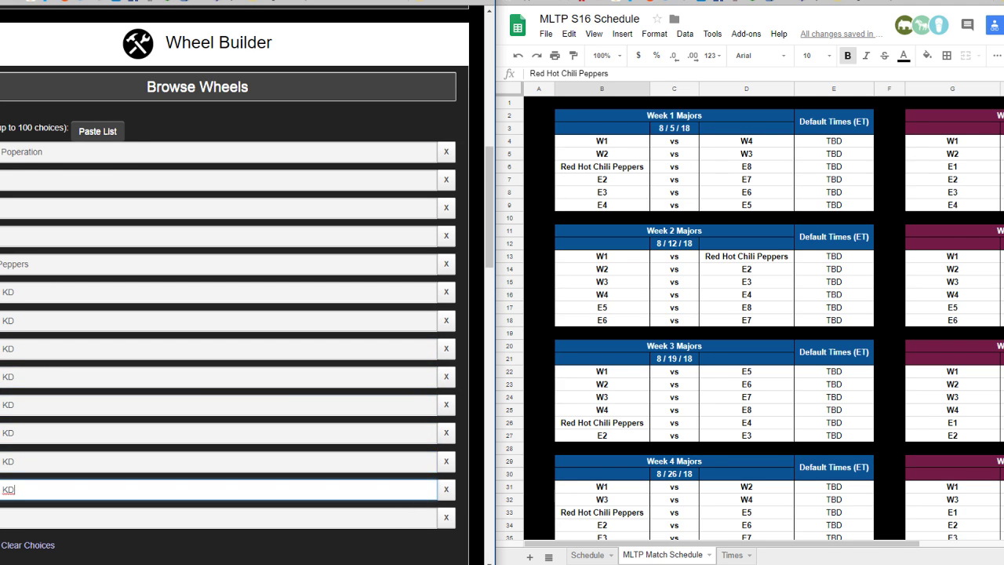
- Add Stranger Pings as five separate choices below the She Wants the KD entries
{"action": "scroll", "coordinate": [227, 334], "scroll_direction": "down", "scroll_amount": 3}
{"action": "left_click", "coordinate": [47, 335]}
{"action": "key", "text": "ctrl+v"}
{"action": "key", "text": "Tab"}
{"action": "key", "text": "ctrl+v"}
{"action": "key", "text": "Tab"}
{"action": "key", "text": "Tab"}
{"action": "key", "text": "Tab"}
{"action": "scroll", "coordinate": [228, 282], "scroll_direction": "down", "scroll_amount": 1}
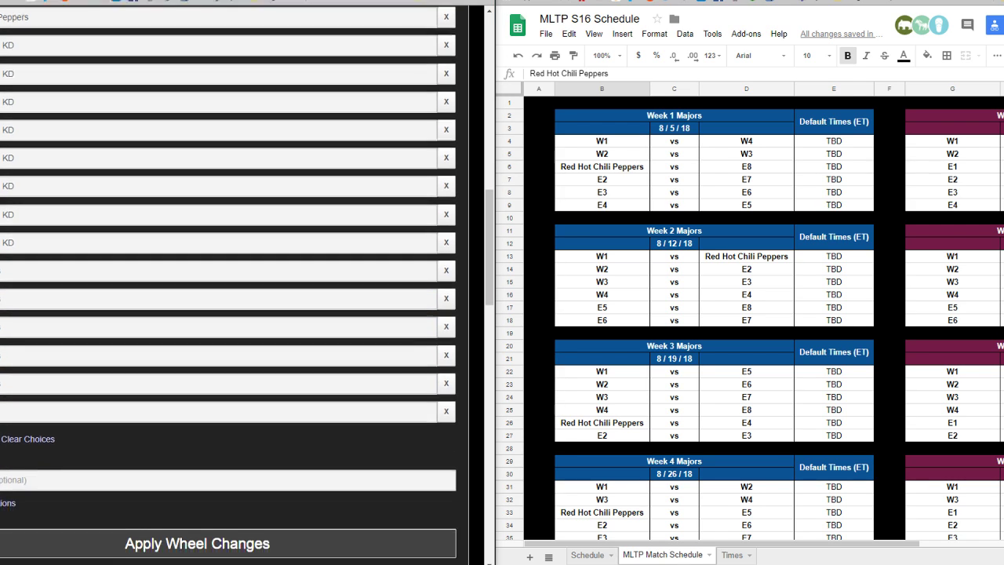
- Add TC Jukes and The CreoKoalas to the wheel choices, one entry each
{"action": "key", "text": "alt+Tab"}
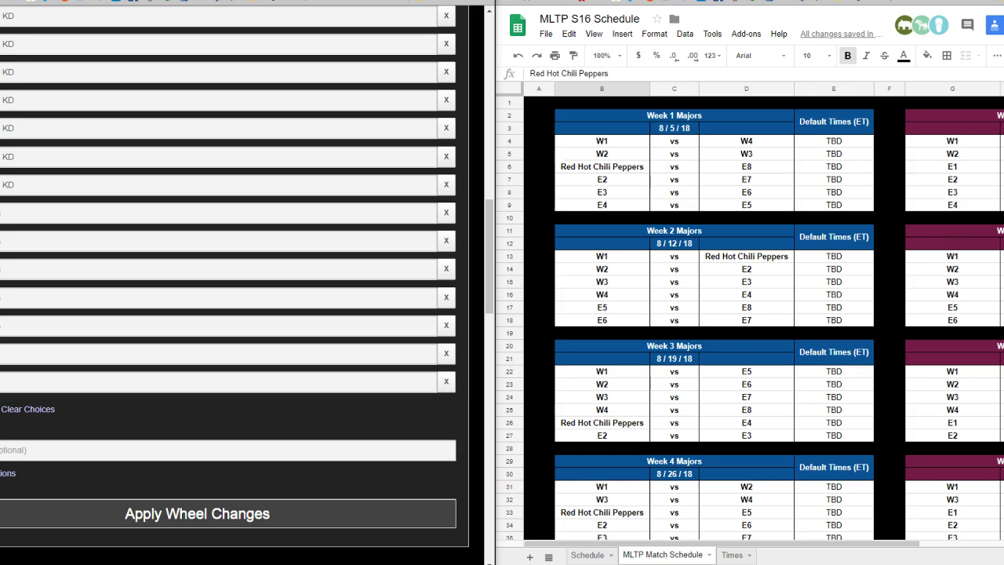
{"action": "left_click", "coordinate": [157, 382]}
{"action": "key", "text": "ctrl+v"}
{"action": "key", "text": "alt+Tab"}
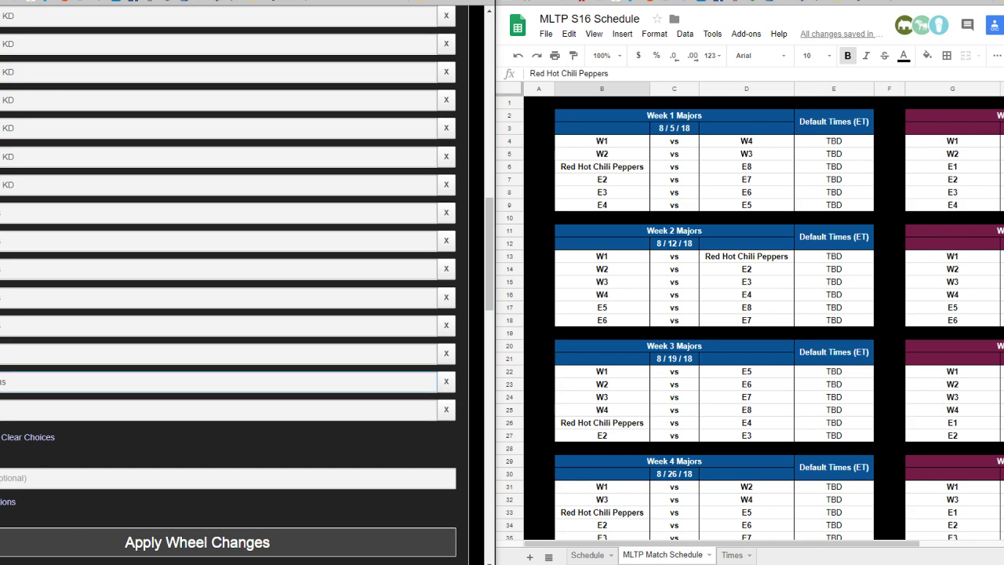
- Add The Hip Impingments as four choices at the end of the wheel's list
{"action": "left_click", "coordinate": [157, 409]}
{"action": "key", "text": "ctrl+v"}
{"action": "left_click", "coordinate": [157, 438]}
{"action": "key", "text": "ctrl+v"}
{"action": "key", "text": "Tab"}
{"action": "key", "text": "ctrl+v"}
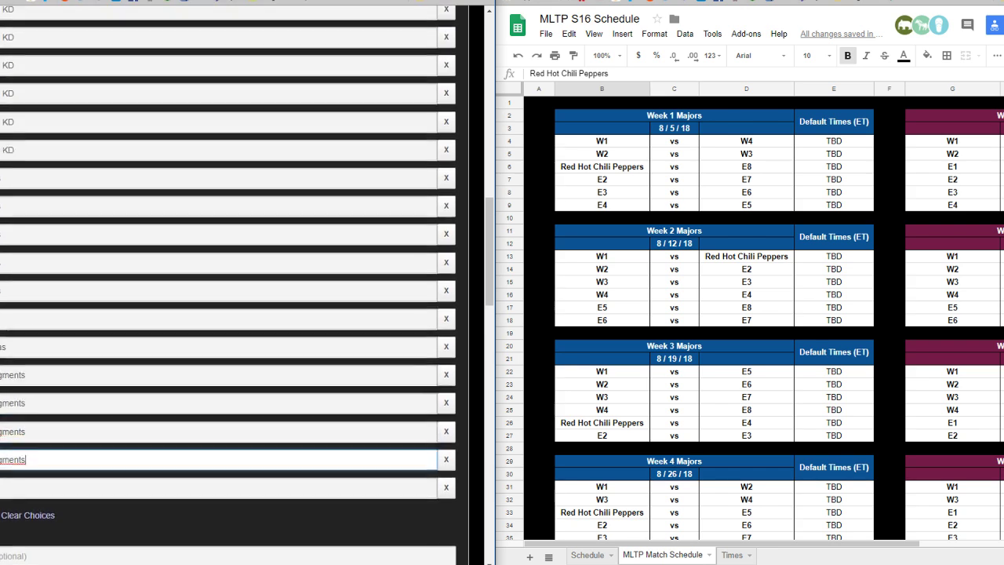
- Apply the rebuilt choice list to the wheel and spin it for the next team
{"action": "scroll", "coordinate": [227, 314], "scroll_direction": "up", "scroll_amount": 3}
{"action": "scroll", "coordinate": [227, 314], "scroll_direction": "down", "scroll_amount": 5}
{"action": "left_click", "coordinate": [204, 410]}
{"action": "scroll", "coordinate": [204, 410], "scroll_direction": "up", "scroll_amount": 8}
{"action": "scroll", "coordinate": [235, 283], "scroll_direction": "up", "scroll_amount": 6}
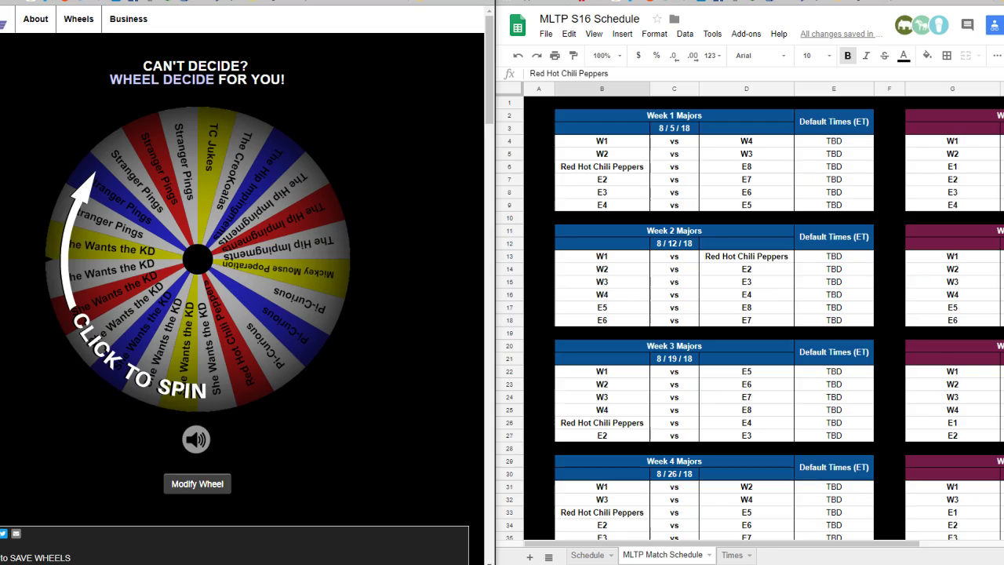
{"action": "left_click", "coordinate": [198, 259]}
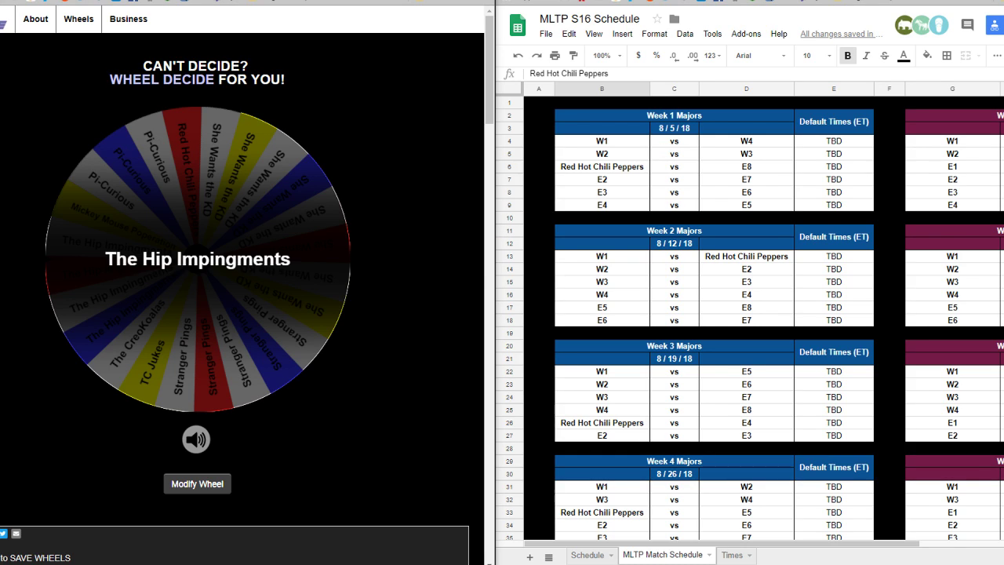
- Replace E8 in the schedule's Week 1 Majors with The Hip Impingments, keeping the cell's formatting
{"action": "left_click", "coordinate": [745, 167]}
{"action": "type", "text": "The Hip Impingments"}
{"action": "key", "text": "ctrl+z"}
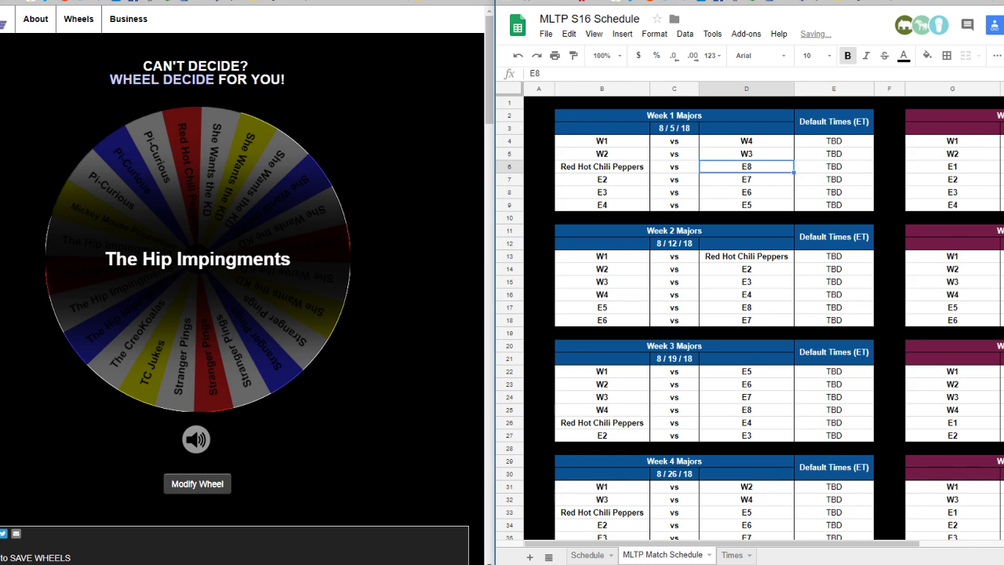
{"action": "type", "text": "The Hip Impingments"}
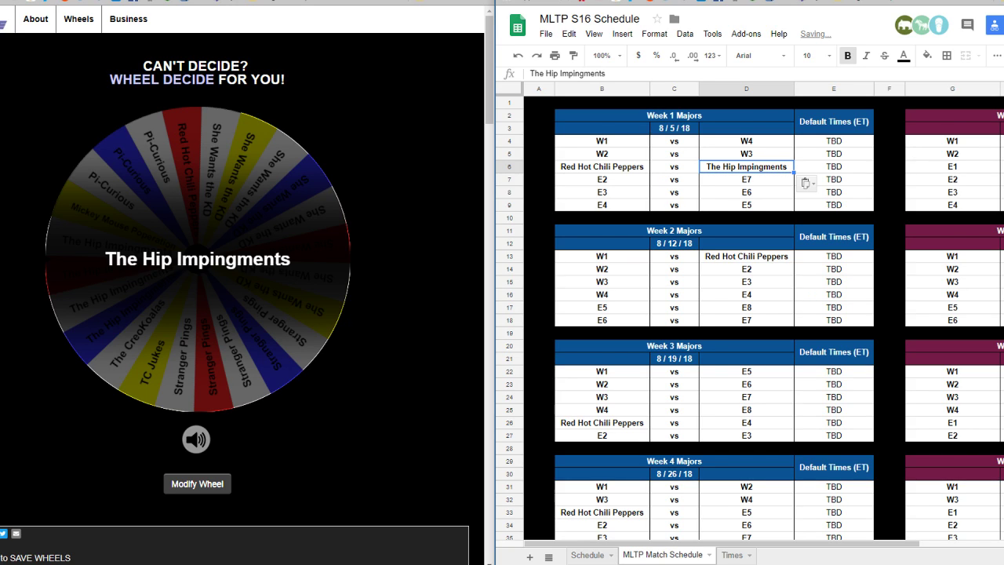
- Replace E8 with The Hip Impingments in the Week 2 and Week 3 Majors matchups
{"action": "left_click", "coordinate": [745, 307]}
{"action": "type", "text": "The Hip Impingments"}
{"action": "scroll", "coordinate": [746, 307], "scroll_direction": "down", "scroll_amount": 1}
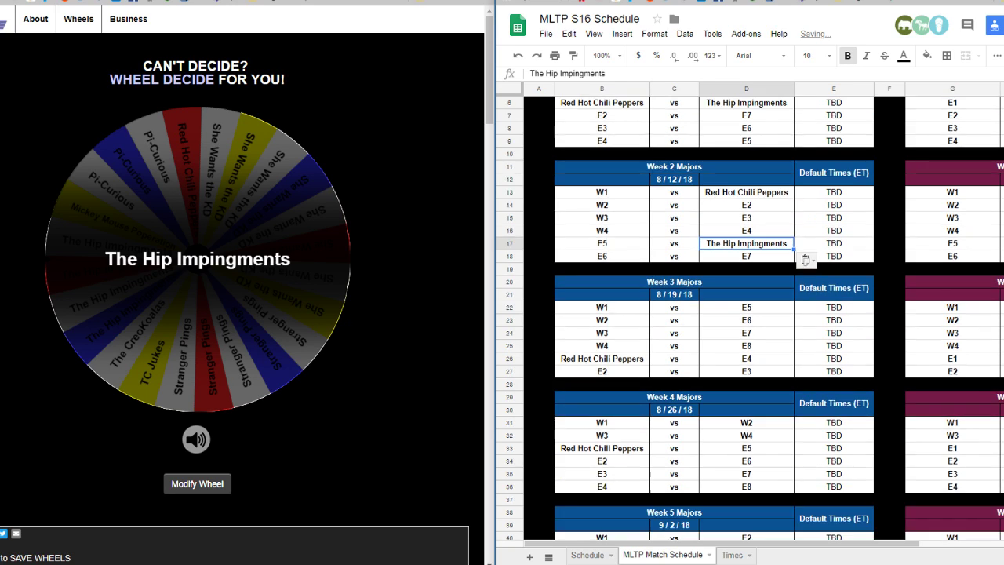
{"action": "left_click", "coordinate": [746, 346]}
{"action": "type", "text": "The Hip Impingments"}
{"action": "scroll", "coordinate": [746, 345], "scroll_direction": "down", "scroll_amount": 1}
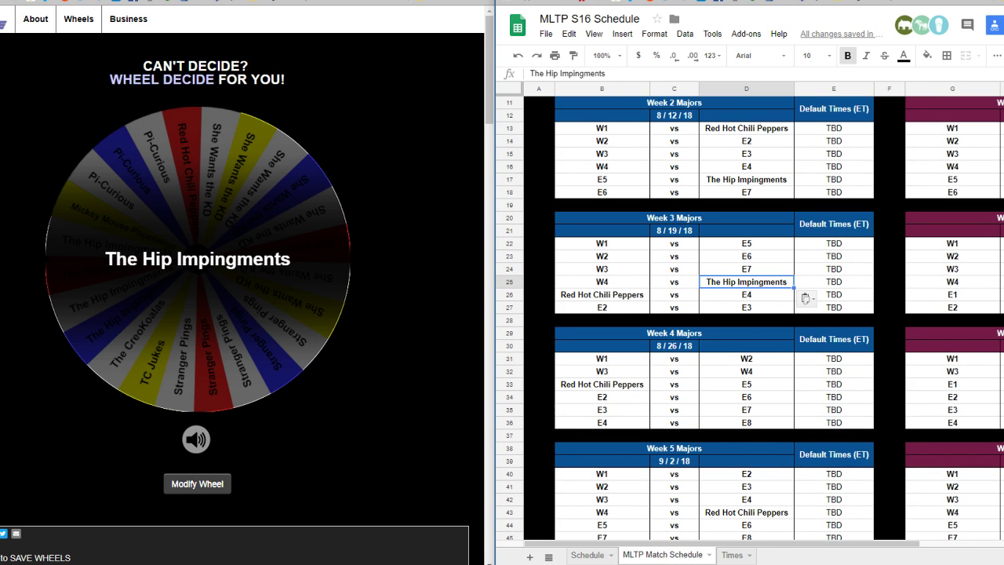
{"action": "scroll", "coordinate": [235, 282], "scroll_direction": "down", "scroll_amount": 10}
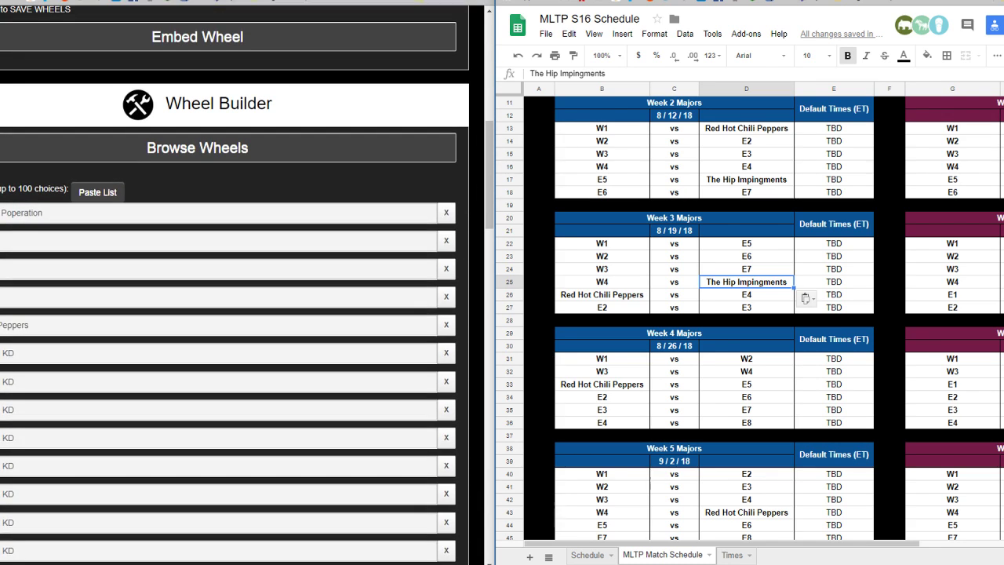
{"action": "scroll", "coordinate": [236, 282], "scroll_direction": "down", "scroll_amount": 3}
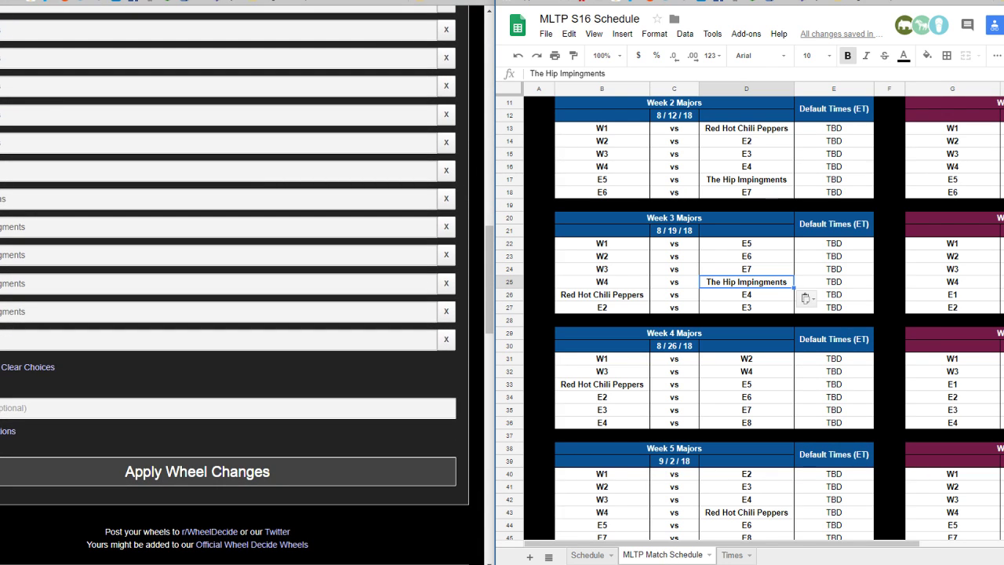
{"action": "scroll", "coordinate": [236, 282], "scroll_direction": "up", "scroll_amount": 8}
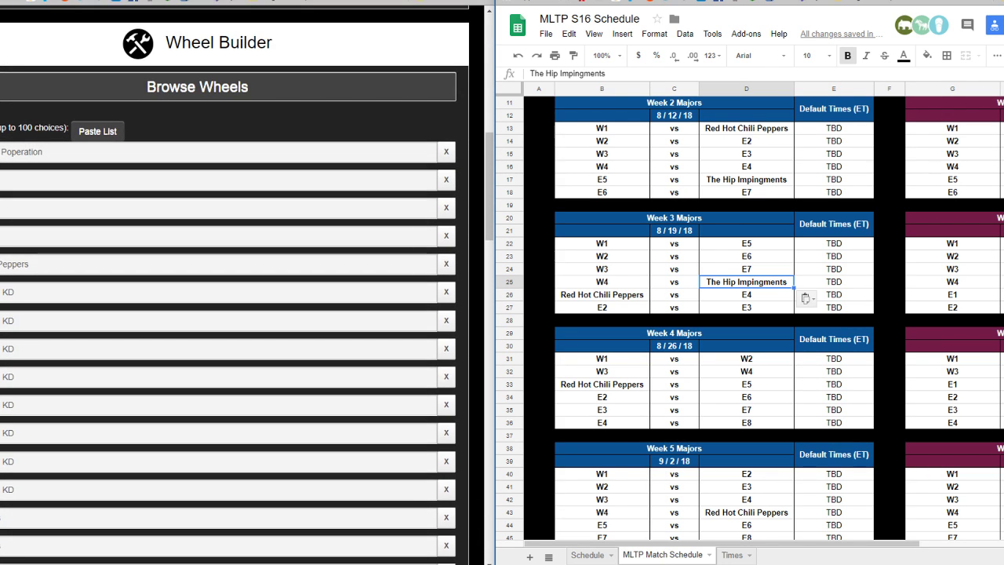
{"action": "scroll", "coordinate": [235, 282], "scroll_direction": "down", "scroll_amount": 3}
{"action": "scroll", "coordinate": [235, 282], "scroll_direction": "up", "scroll_amount": 8}
{"action": "scroll", "coordinate": [235, 282], "scroll_direction": "up", "scroll_amount": 2}
- Replace E8 with The Hip Impingments in the Week 4 and Week 5 Majors matchups
{"action": "left_click", "coordinate": [746, 423]}
{"action": "type", "text": "The Hip Impingments"}
{"action": "scroll", "coordinate": [746, 423], "scroll_direction": "down", "scroll_amount": 2}
{"action": "left_click", "coordinate": [746, 383]}
{"action": "type", "text": "The Hip Impingments"}
- Replace E8 with The Hip Impingments in the Week 6 and Week 7 Majors matchups
{"action": "scroll", "coordinate": [746, 384], "scroll_direction": "down", "scroll_amount": 2}
{"action": "left_click", "coordinate": [745, 333]}
{"action": "type", "text": "The Hip Impingments"}
{"action": "left_click", "coordinate": [746, 487]}
{"action": "type", "text": "The Hip Impingments"}
{"action": "scroll", "coordinate": [746, 487], "scroll_direction": "up", "scroll_amount": 5}
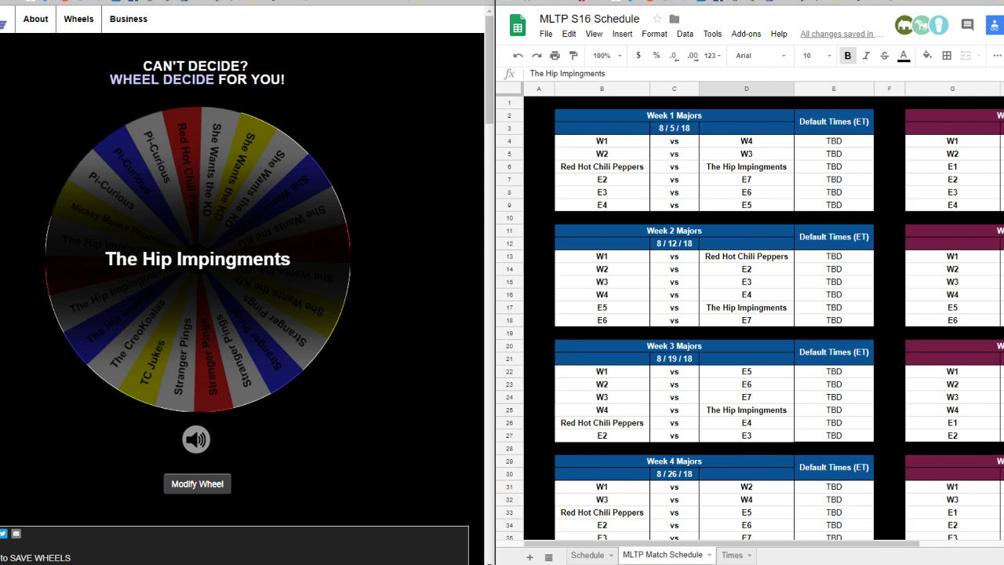
- Switch to the RANDOM.ORG list, highlight its third seed, E3, as the slot being drawn, and return to the schedule
{"action": "key", "text": "ctrl+Tab"}
{"action": "double_click", "coordinate": [572, 186]}
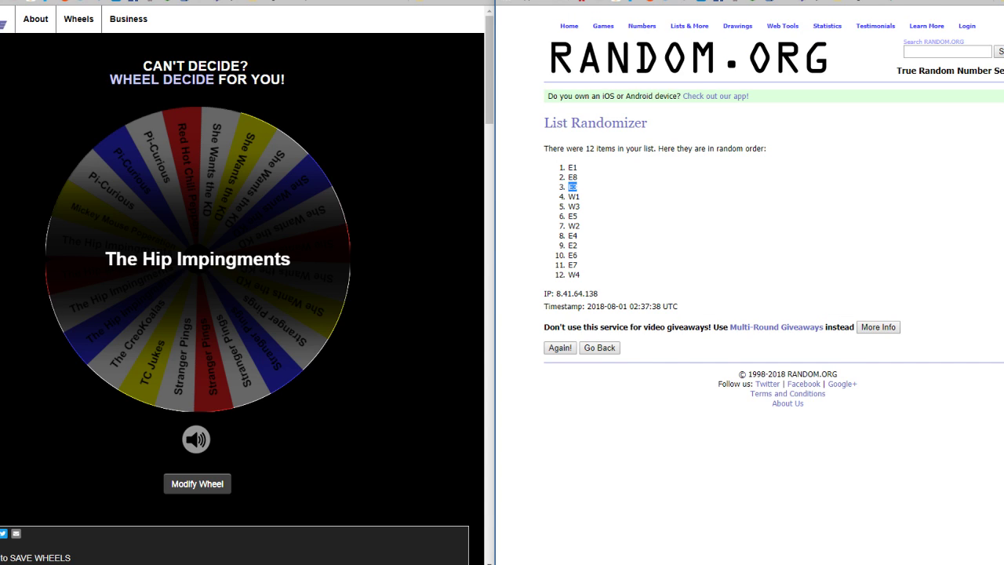
{"action": "key", "text": "ctrl+shift+Tab"}
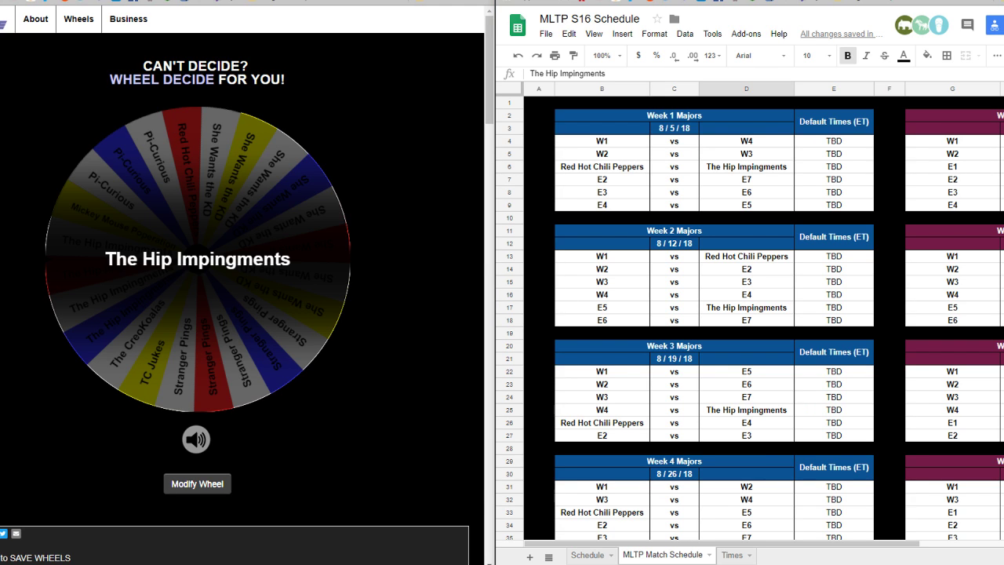
- Review the wheel's current choices and clear the whole list
{"action": "scroll", "coordinate": [235, 282], "scroll_direction": "down", "scroll_amount": 15}
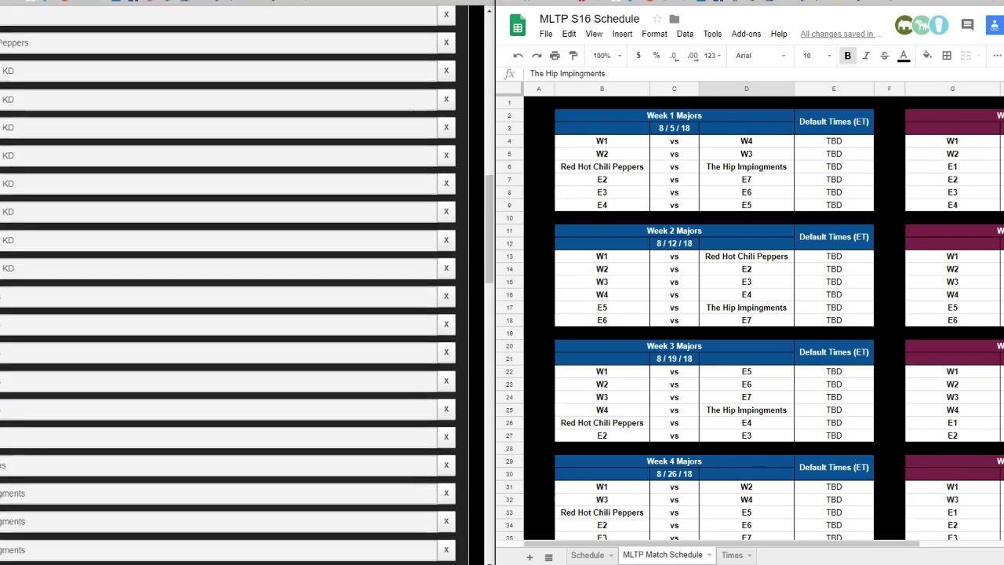
{"action": "scroll", "coordinate": [236, 282], "scroll_direction": "up", "scroll_amount": 15}
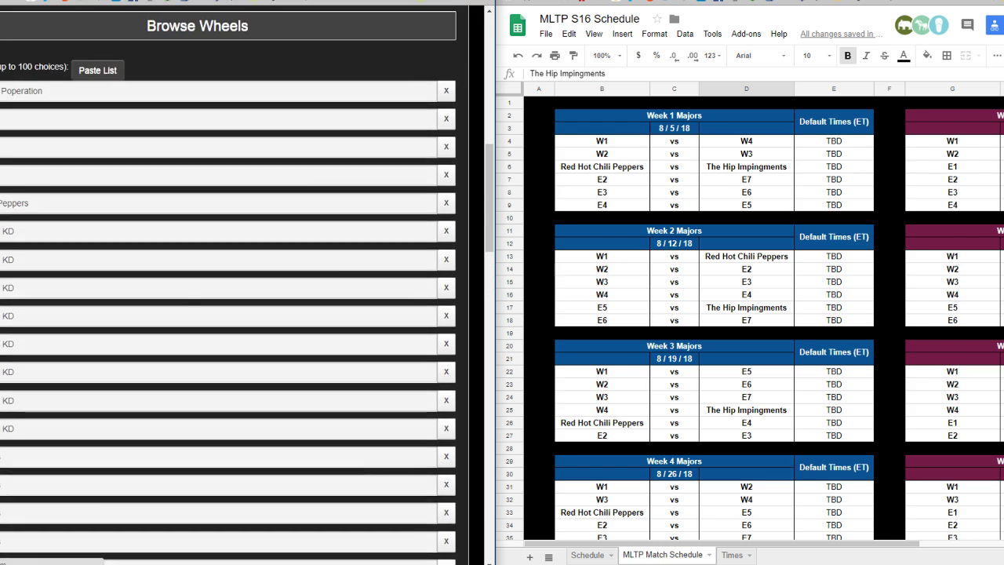
{"action": "scroll", "coordinate": [236, 282], "scroll_direction": "down", "scroll_amount": 5}
{"action": "scroll", "coordinate": [235, 282], "scroll_direction": "down", "scroll_amount": 3}
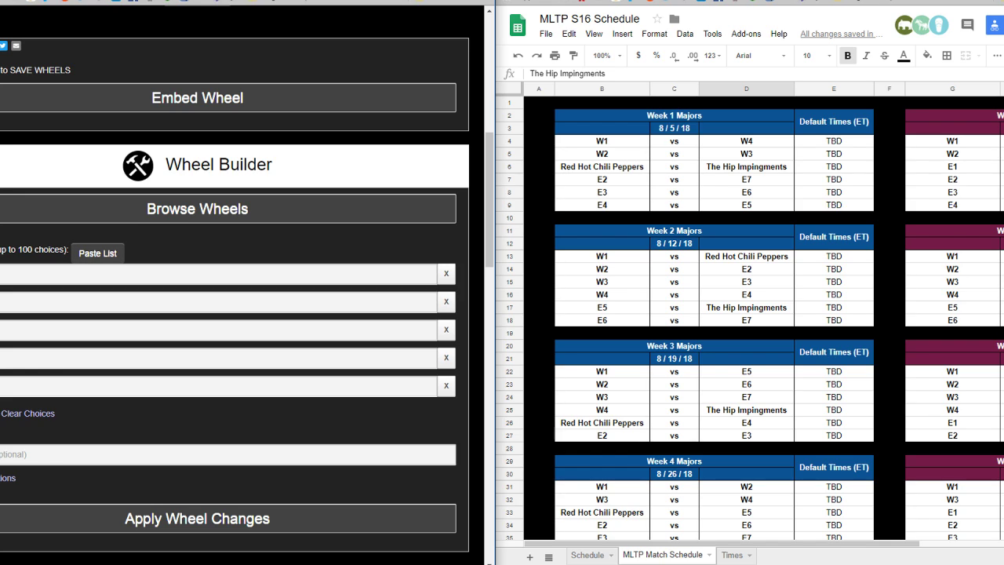
- Enter Mickey Mouse Poperation as the first six choices of the emptied wheel list
{"action": "left_click", "coordinate": [219, 274]}
{"action": "key", "text": "ctrl+v"}
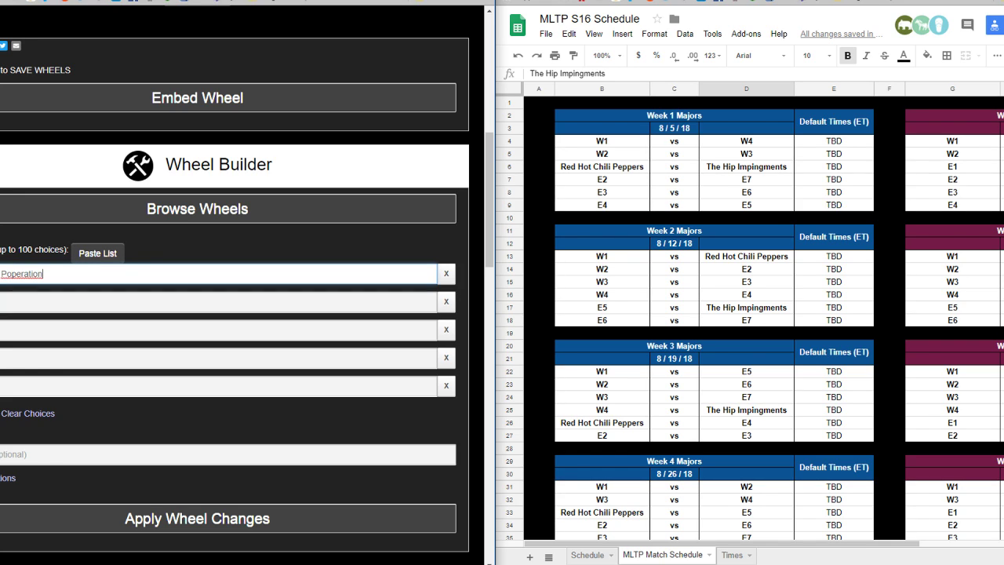
{"action": "left_click", "coordinate": [219, 301]}
{"action": "key", "text": "ctrl+v"}
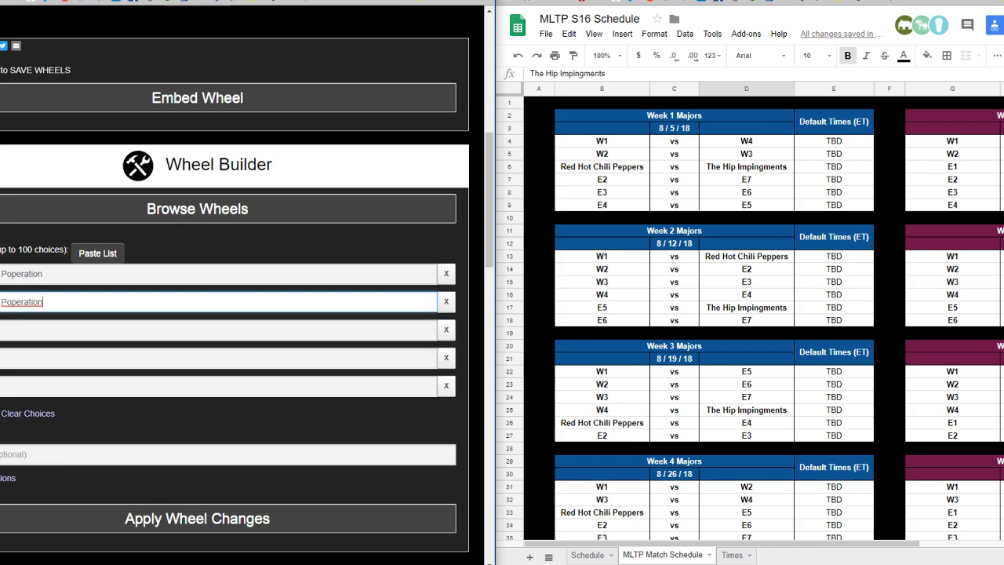
{"action": "key", "text": "Tab"}
{"action": "type", "text": "Poperation"}
{"action": "key", "text": "Tab"}
{"action": "type", "text": "Poperation"}
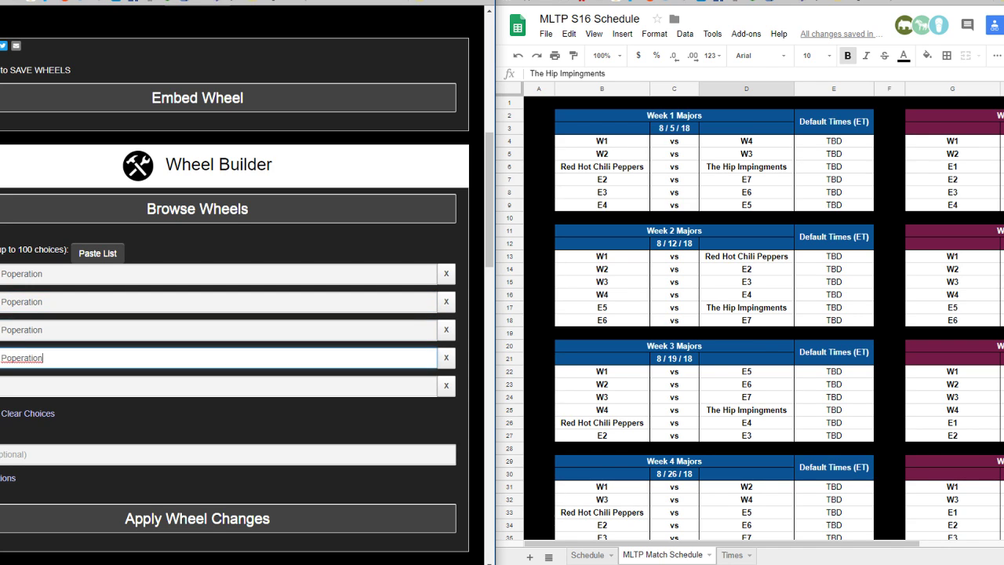
{"action": "key", "text": "Tab"}
{"action": "type", "text": "Poperation"}
{"action": "key", "text": "Tab"}
{"action": "type", "text": "Poperation"}
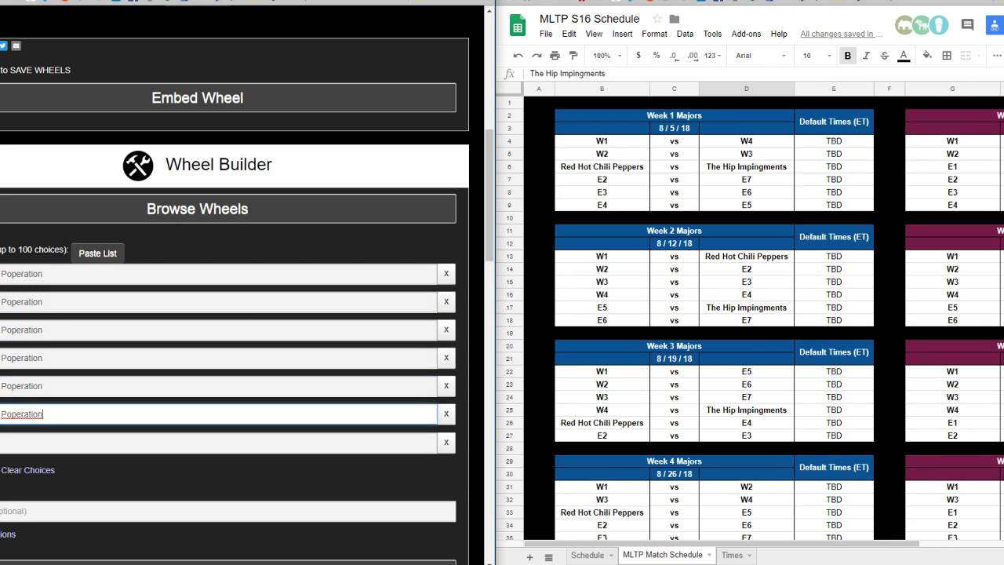
- Add Pi-Curious as four choices below the Mickey Mouse Poperation entries
{"action": "key", "text": "alt+Tab"}
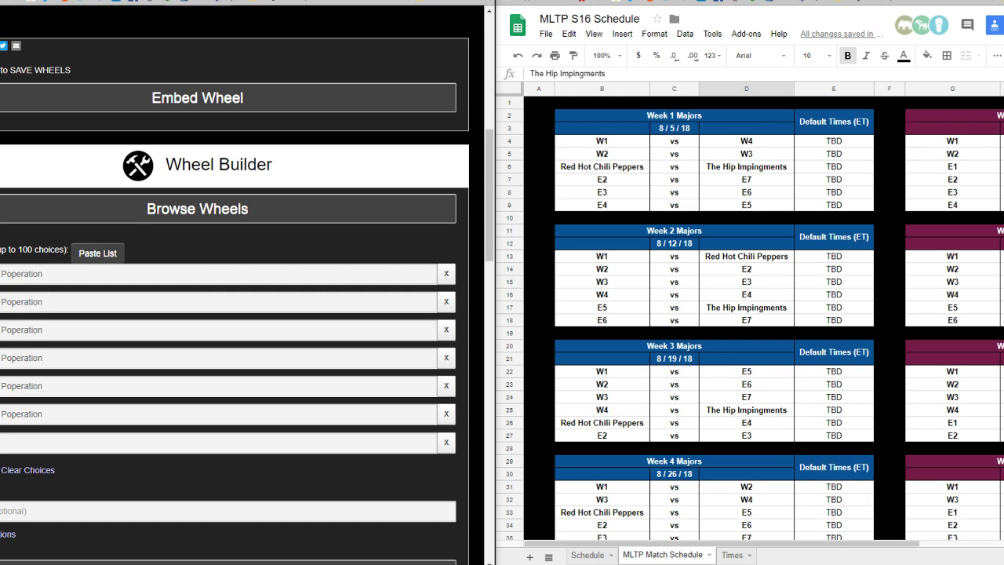
{"action": "scroll", "coordinate": [228, 314], "scroll_direction": "down", "scroll_amount": 3}
{"action": "left_click", "coordinate": [212, 260]}
{"action": "left_click", "coordinate": [212, 287]}
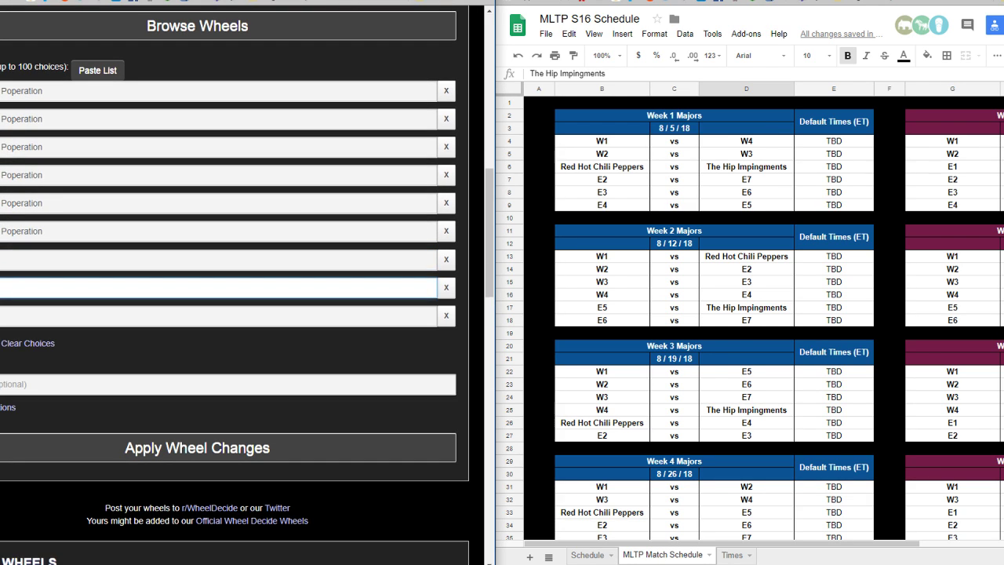
{"action": "key", "text": "Tab"}
{"action": "key", "text": "Tab"}
- Add She Wants the KD and Stranger Pings to the wheel's list, two choices each
{"action": "key", "text": "alt+Tab"}
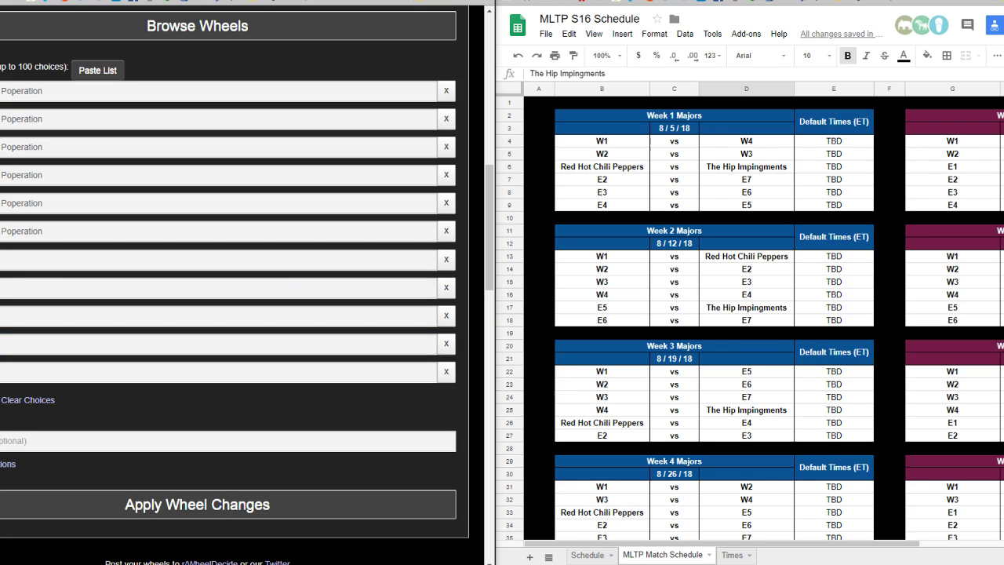
{"action": "type", "text": "KD"}
{"action": "key", "text": "Tab"}
{"action": "type", "text": "KD"}
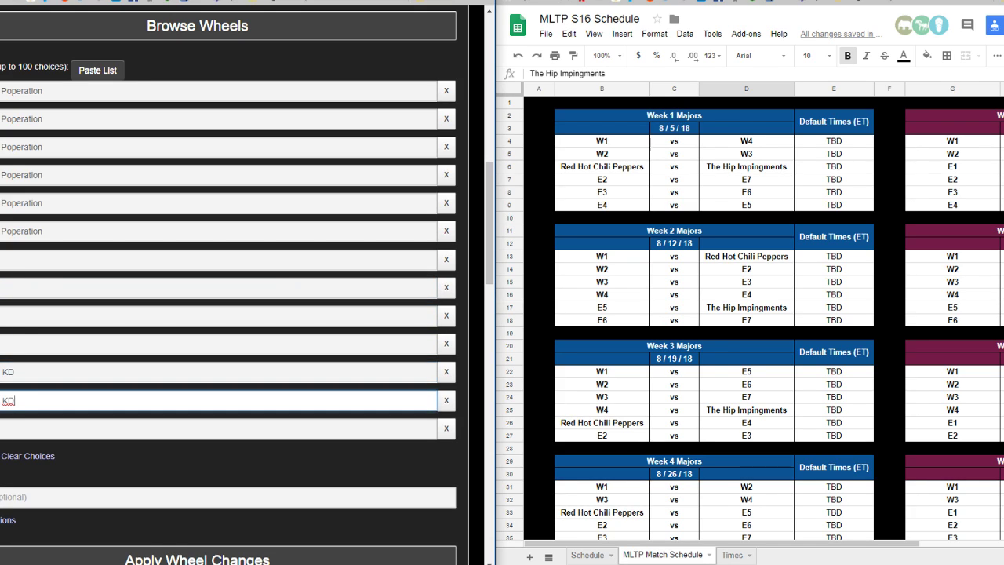
{"action": "key", "text": "alt+Tab"}
{"action": "key", "text": "alt+Tab"}
{"action": "key", "text": "Tab"}
{"action": "key", "text": "ctrl+v"}
{"action": "key", "text": "Tab"}
{"action": "key", "text": "ctrl+v"}
- Add TC Jukes as six choices below the Stranger Pings entries
{"action": "key", "text": "alt+Tab"}
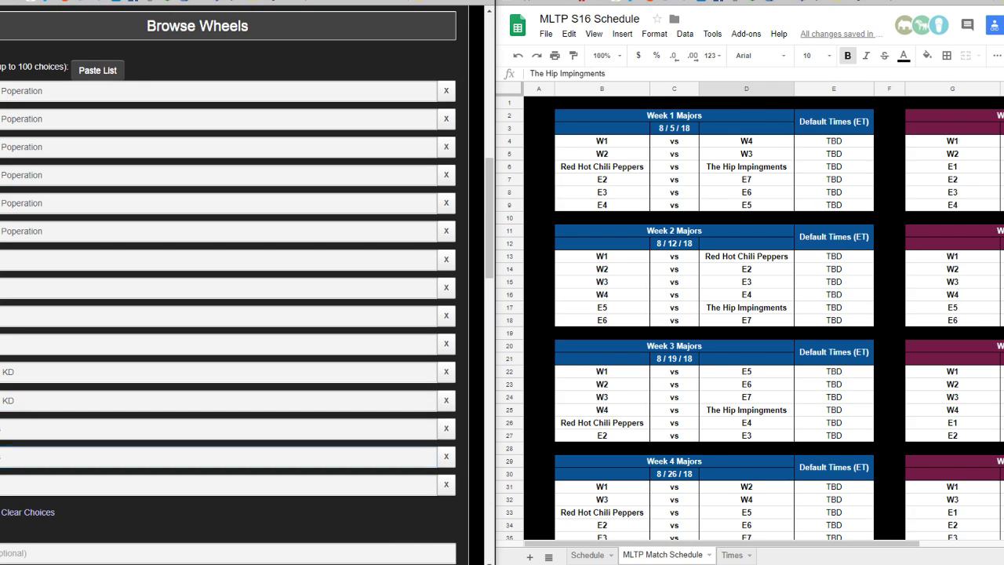
{"action": "scroll", "coordinate": [201, 363], "scroll_direction": "down", "scroll_amount": 2}
{"action": "left_click", "coordinate": [201, 363]}
{"action": "key", "text": "ctrl+v"}
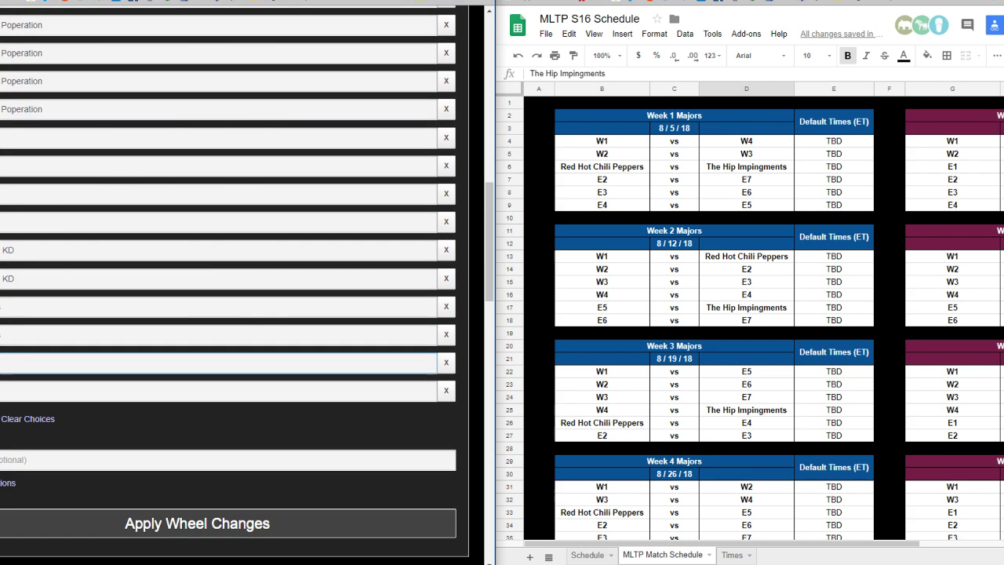
{"action": "left_click", "coordinate": [201, 390]}
{"action": "key", "text": "ctrl+v"}
{"action": "left_click", "coordinate": [201, 419]}
{"action": "key", "text": "ctrl+v"}
{"action": "key", "text": "Return"}
{"action": "key", "text": "Return"}
{"action": "key", "text": "Return"}
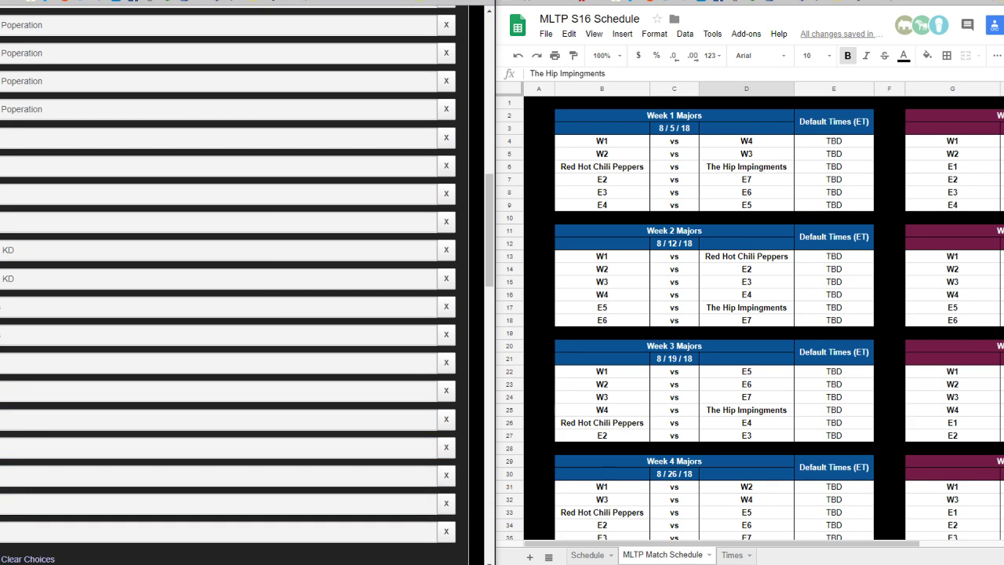
- Add The CreoKoalas as six choices at the end of the wheel's list
{"action": "scroll", "coordinate": [227, 283], "scroll_direction": "down", "scroll_amount": 3}
{"action": "key", "text": "ctrl+v"}
{"action": "key", "text": "Tab"}
{"action": "key", "text": "Tab"}
{"action": "key", "text": "ctrl+v"}
{"action": "key", "text": "Tab"}
{"action": "key", "text": "Tab"}
{"action": "key", "text": "ctrl+v"}
{"action": "key", "text": "Tab"}
{"action": "key", "text": "Tab"}
{"action": "key", "text": "ctrl+v"}
{"action": "key", "text": "Return"}
{"action": "key", "text": "ctrl+v"}
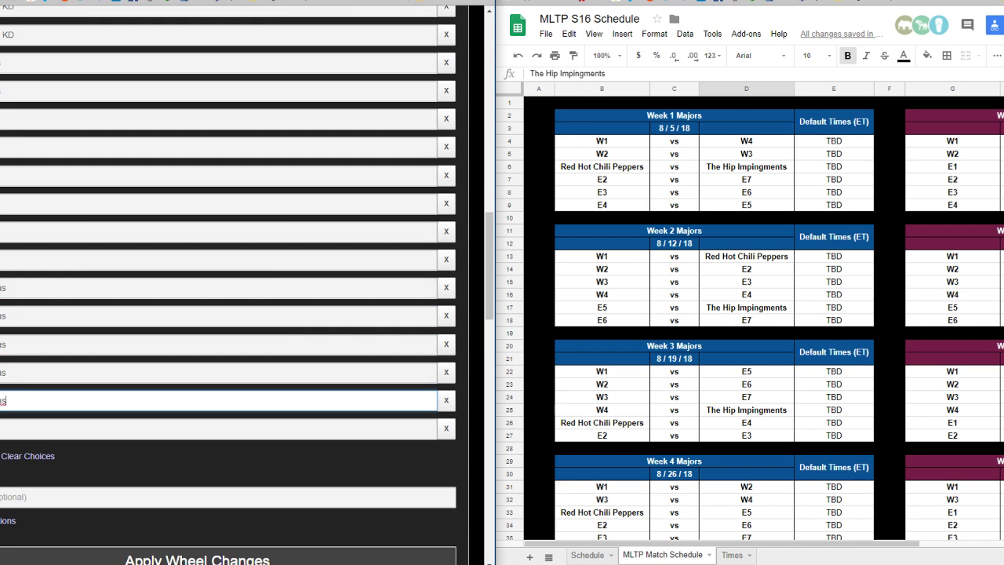
{"action": "key", "text": "Return"}
{"action": "key", "text": "ctrl+v"}
- Check the rebuilt choice list, apply it to the wheel and spin for the team taking seed E3
{"action": "scroll", "coordinate": [228, 314], "scroll_direction": "up", "scroll_amount": 7}
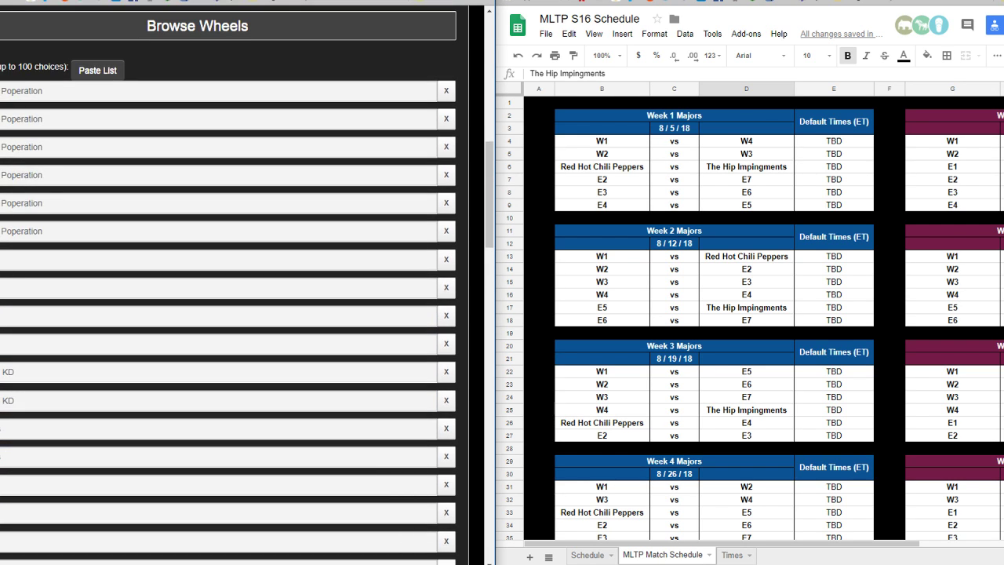
{"action": "scroll", "coordinate": [227, 314], "scroll_direction": "down", "scroll_amount": 10}
{"action": "left_click", "coordinate": [180, 404]}
{"action": "left_click", "coordinate": [197, 405]}
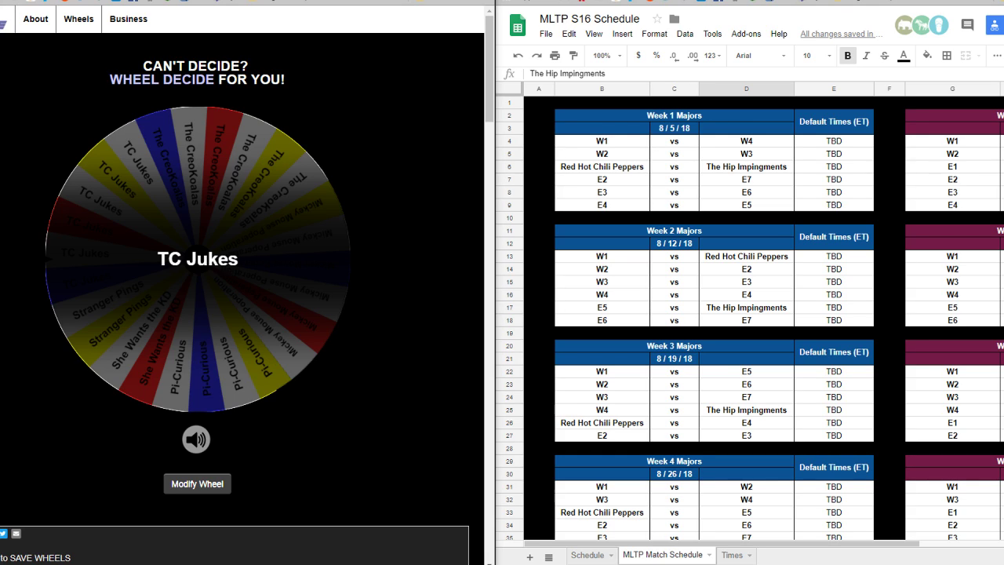
- Replace E3 with TC Jukes in the Week 1, Week 2 and Week 3 Majors matchups
{"action": "left_click", "coordinate": [602, 192]}
{"action": "type", "text": "TC Jukes"}
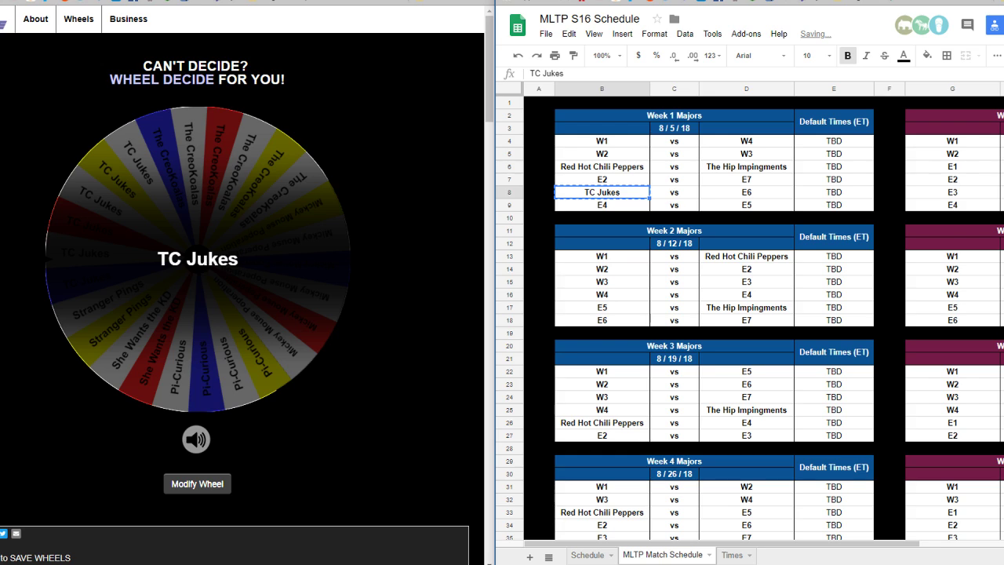
{"action": "left_click", "coordinate": [746, 282]}
{"action": "type", "text": "TC Jukes"}
{"action": "left_click", "coordinate": [745, 435]}
{"action": "type", "text": "TC Jukes"}
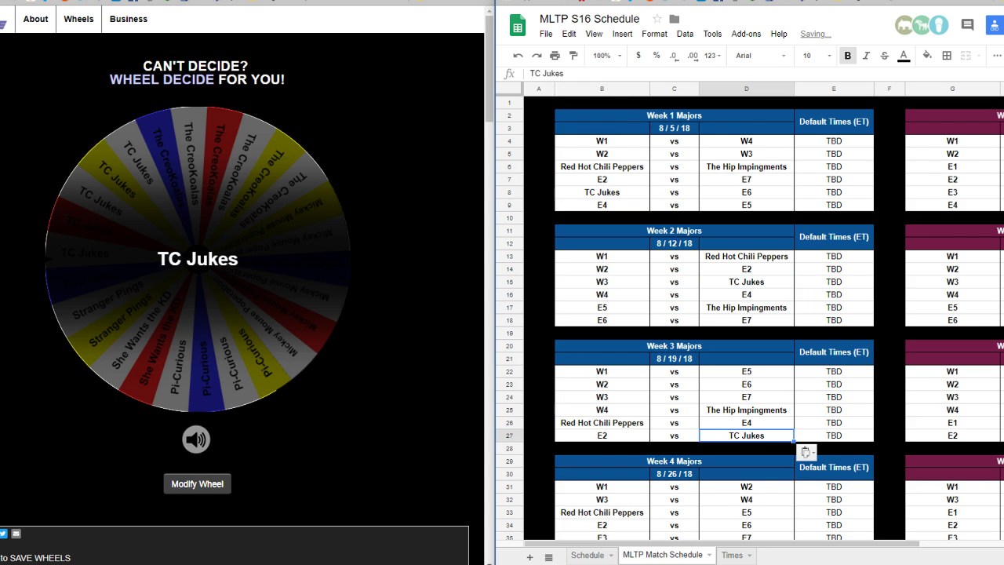
- Replace E3 with TC Jukes in the Week 4 and Week 5 Majors matchups
{"action": "scroll", "coordinate": [746, 435], "scroll_direction": "down", "scroll_amount": 1}
{"action": "left_click", "coordinate": [602, 448]}
{"action": "type", "text": "TC Jukes"}
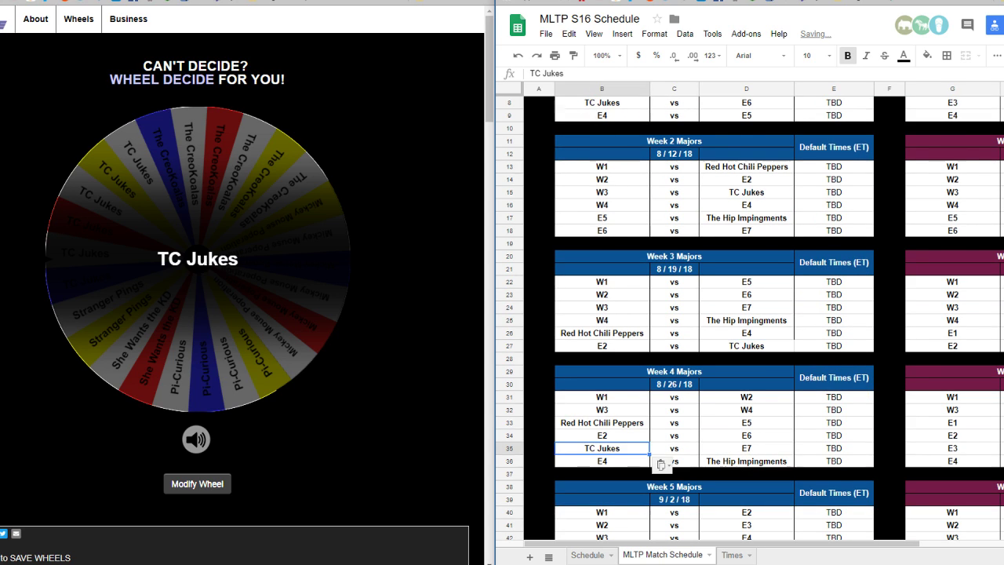
{"action": "scroll", "coordinate": [601, 447], "scroll_direction": "down", "scroll_amount": 1}
{"action": "left_click", "coordinate": [745, 436]}
{"action": "type", "text": "TC Jukes"}
- Replace E3 with TC Jukes in the Week 6 and Week 7 Majors matchups
{"action": "scroll", "coordinate": [746, 353], "scroll_direction": "down", "scroll_amount": 2}
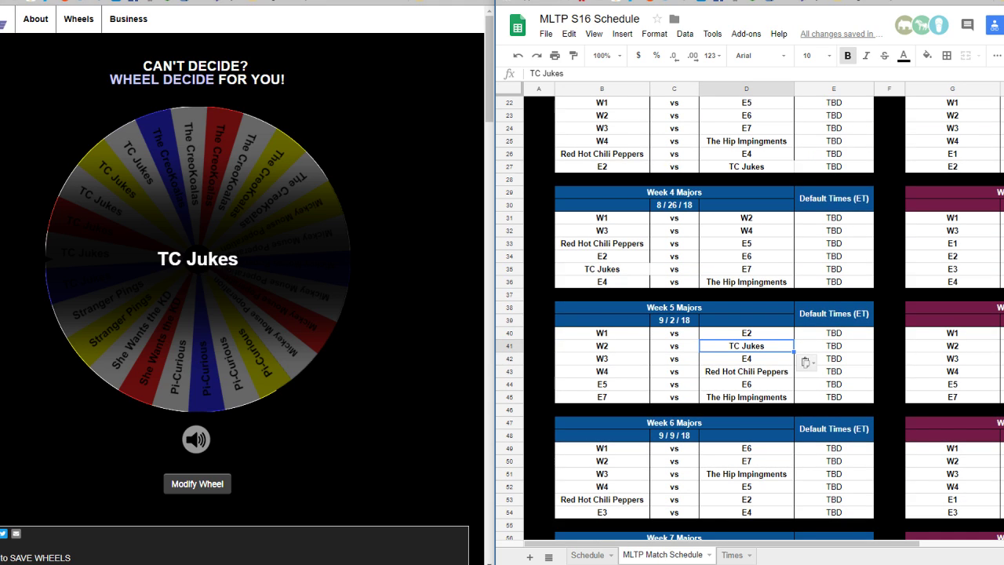
{"action": "left_click", "coordinate": [601, 512]}
{"action": "key", "text": "ctrl+v"}
{"action": "scroll", "coordinate": [627, 352], "scroll_direction": "down", "scroll_amount": 3}
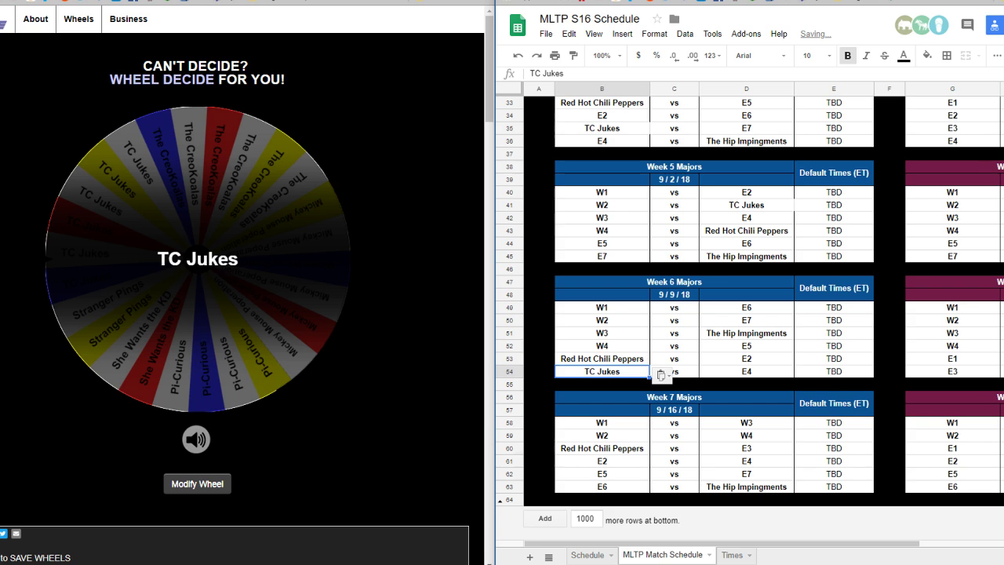
{"action": "left_click", "coordinate": [746, 448]}
{"action": "key", "text": "ctrl+v"}
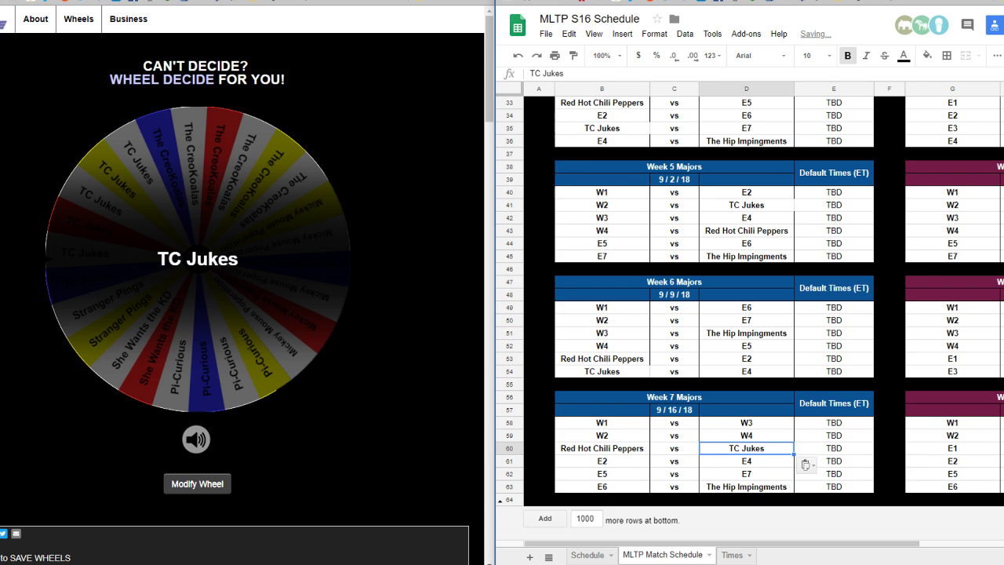
{"action": "scroll", "coordinate": [749, 314], "scroll_direction": "up", "scroll_amount": 10}
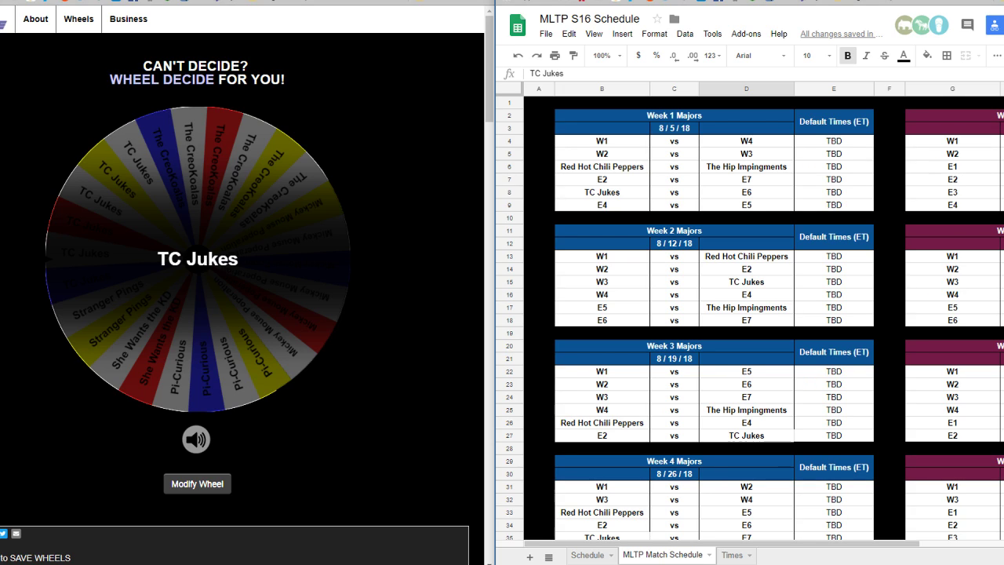
- Switch to the RANDOM.ORG list, highlight its fourth seed, W1, and go back to the wheel page
{"action": "key", "text": "ctrl+Tab"}
{"action": "left_click_drag", "start_coordinate": [581, 197], "coordinate": [567, 197]}
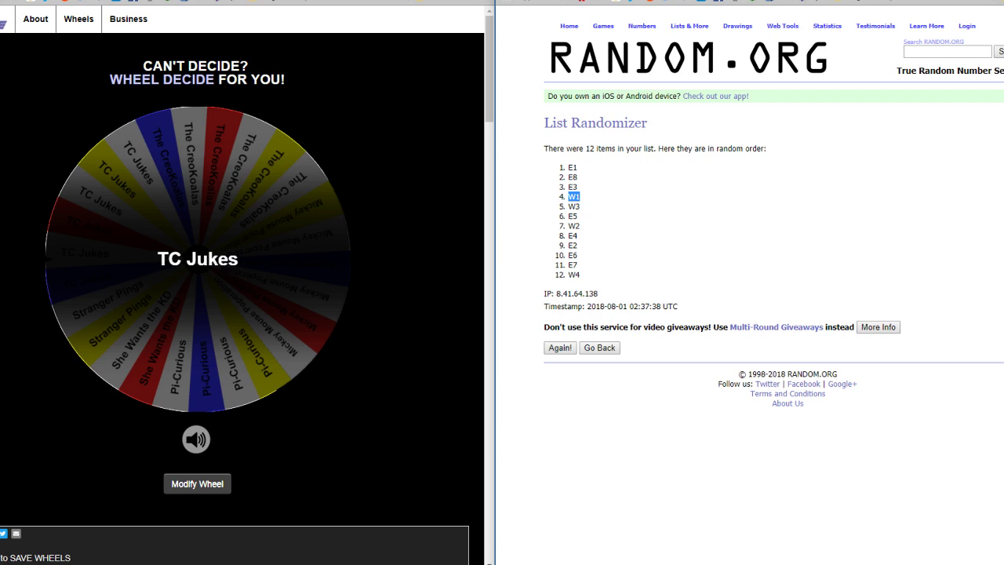
{"action": "key", "text": "alt+Tab"}
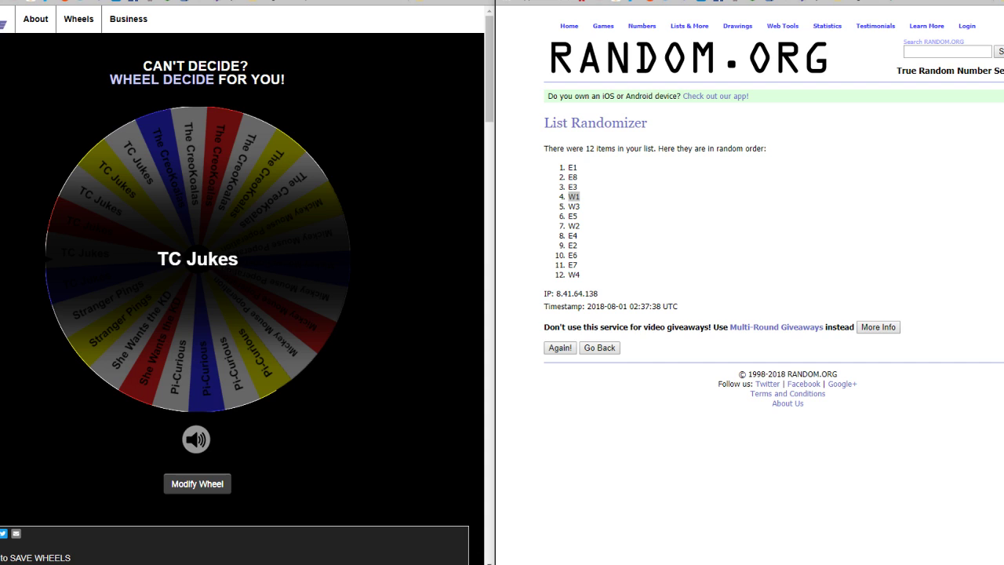
- Clear the wheel's current team choices and apply the change
{"action": "scroll", "coordinate": [235, 282], "scroll_direction": "down", "scroll_amount": 5}
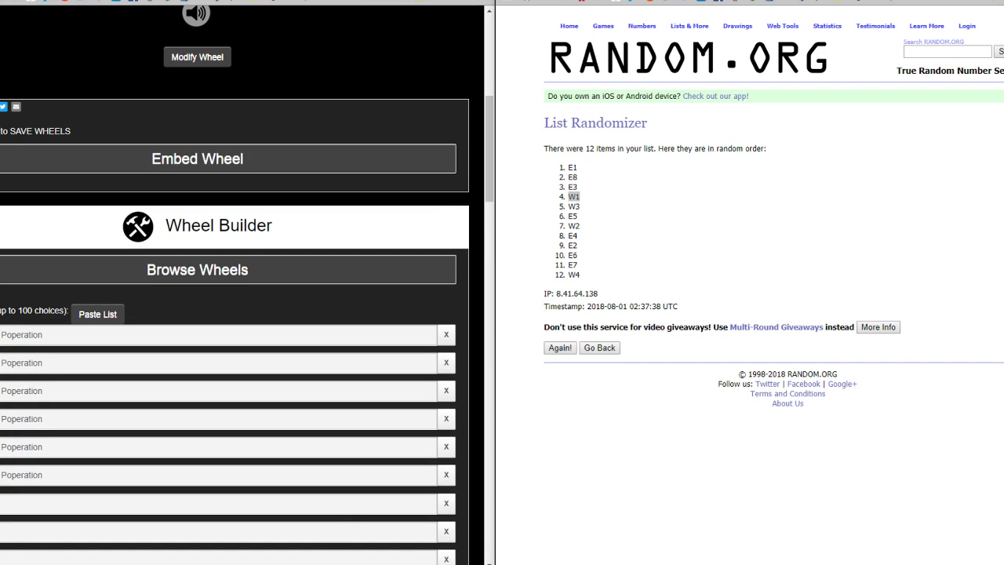
{"action": "scroll", "coordinate": [235, 282], "scroll_direction": "down", "scroll_amount": 8}
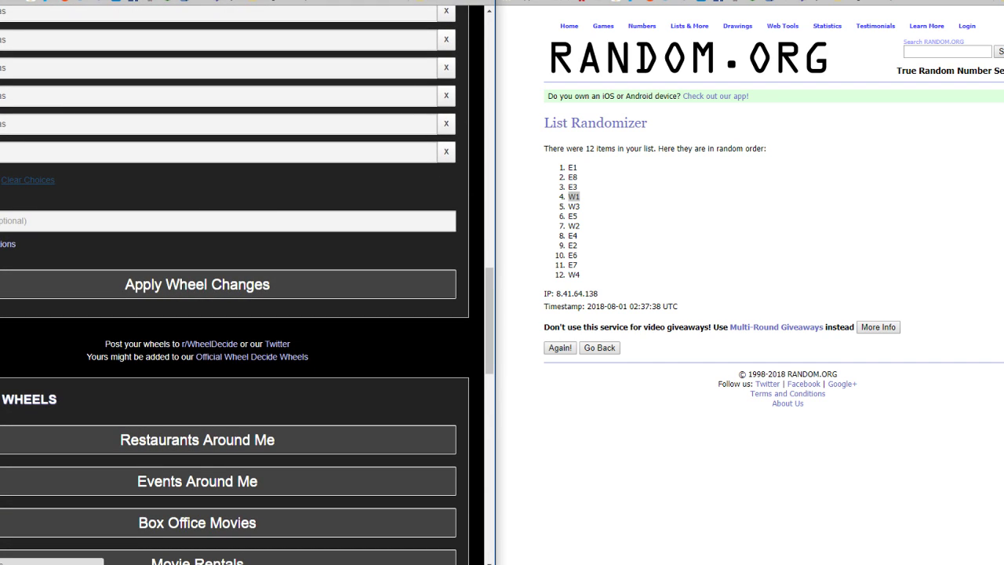
{"action": "left_click", "coordinate": [234, 284]}
{"action": "scroll", "coordinate": [235, 282], "scroll_direction": "down", "scroll_amount": 4}
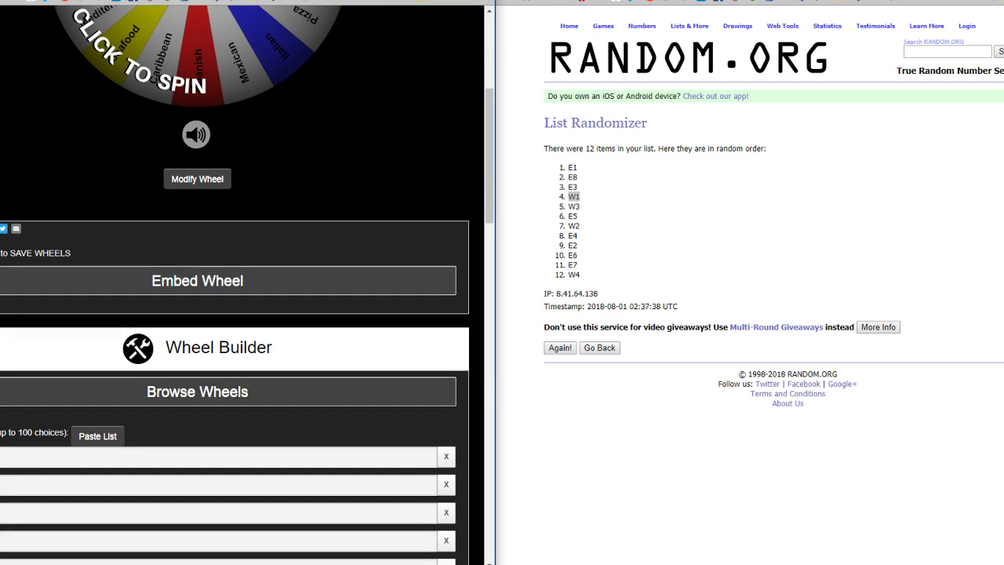
- Enter Centra of Attention and Chennai Super Pings as the first two wheel choices
{"action": "left_click", "coordinate": [196, 456]}
{"action": "key", "text": "ctrl+v"}
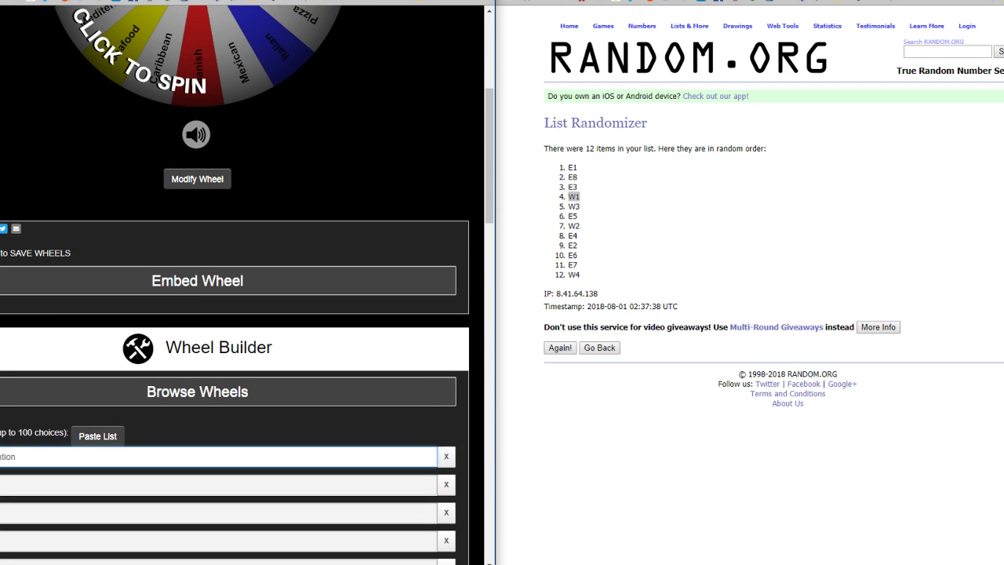
{"action": "scroll", "coordinate": [235, 283], "scroll_direction": "down", "scroll_amount": 3}
{"action": "left_click", "coordinate": [218, 241]}
{"action": "key", "text": "ctrl+v"}
{"action": "key", "text": "alt+Tab"}
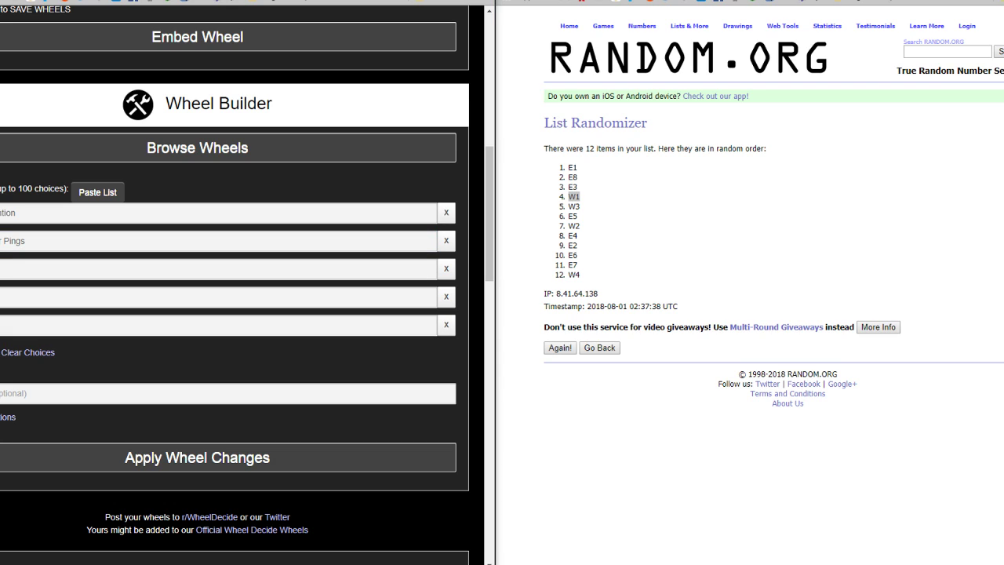
- Add The Good Gravy Boat twice and The Holy Seehawks twice as the next four wheel choices
{"action": "left_click", "coordinate": [218, 269]}
{"action": "key", "text": "ctrl+v"}
{"action": "left_click", "coordinate": [218, 297]}
{"action": "key", "text": "ctrl+v"}
{"action": "key", "text": "alt+Tab"}
{"action": "left_click", "coordinate": [218, 325]}
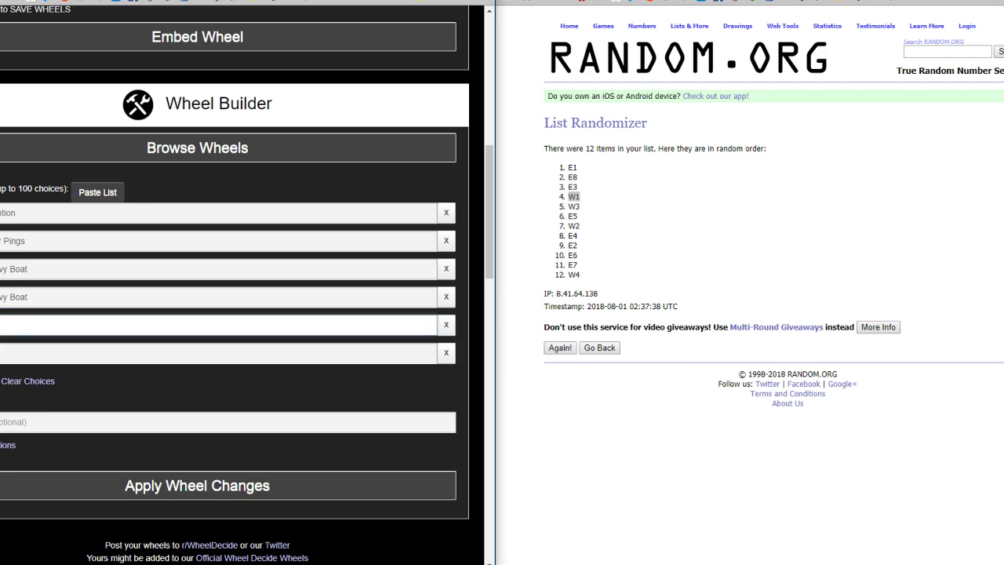
{"action": "key", "text": "ctrl+v"}
{"action": "left_click", "coordinate": [218, 353]}
{"action": "key", "text": "ctrl+v"}
- Apply the six-entry team wheel and spin it to draw a team for seed W1
{"action": "scroll", "coordinate": [218, 353], "scroll_direction": "up", "scroll_amount": 8}
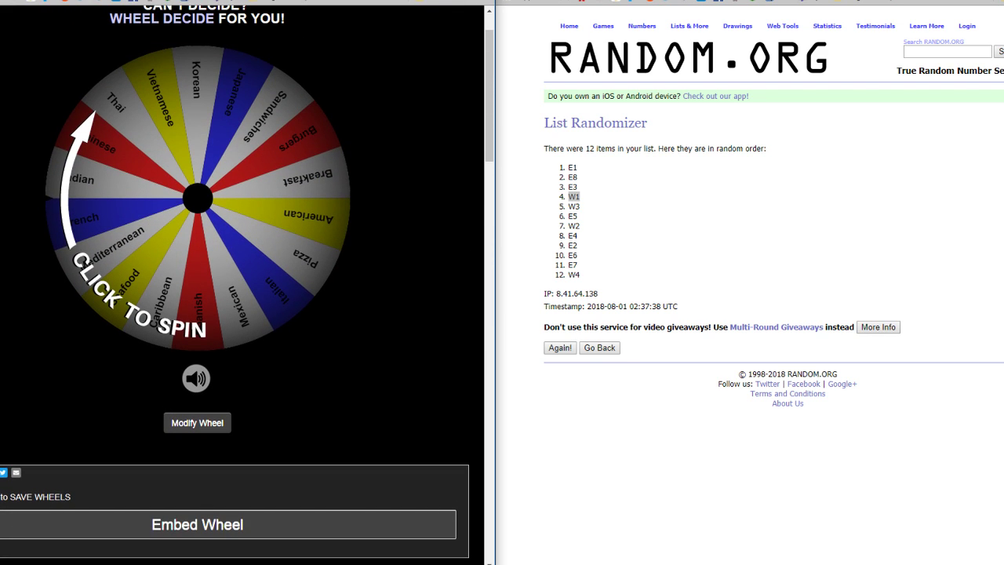
{"action": "scroll", "coordinate": [218, 353], "scroll_direction": "down", "scroll_amount": 10}
{"action": "left_click", "coordinate": [218, 391]}
{"action": "scroll", "coordinate": [218, 384], "scroll_direction": "up", "scroll_amount": 5}
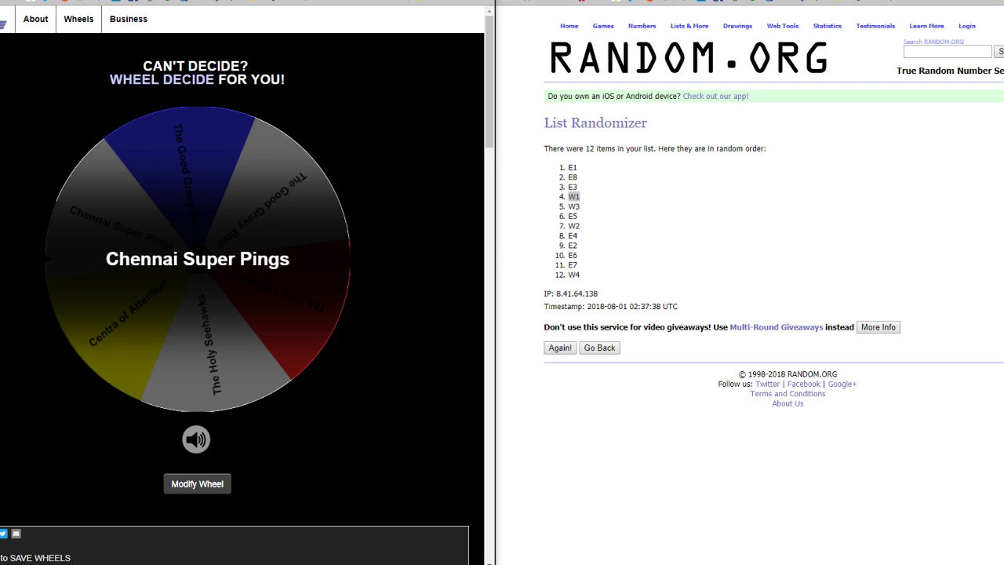
- Switch to the MLTP S16 schedule and replace W1 with Chennai Super Pings in the Week 1, Week 2 and Week 3 Majors matchups
{"action": "key", "text": "alt+Tab"}
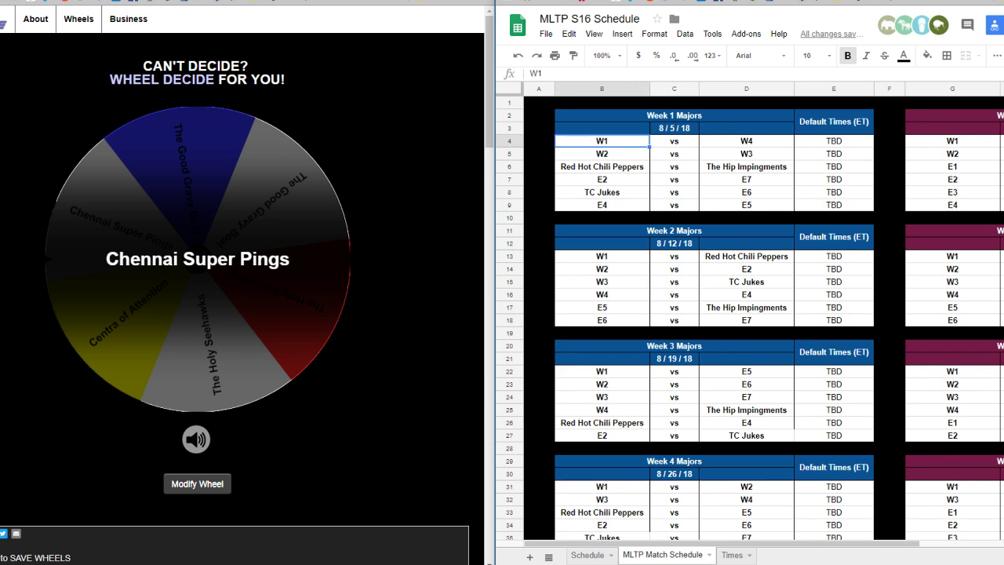
{"action": "type", "text": "Chennai Super Pings"}
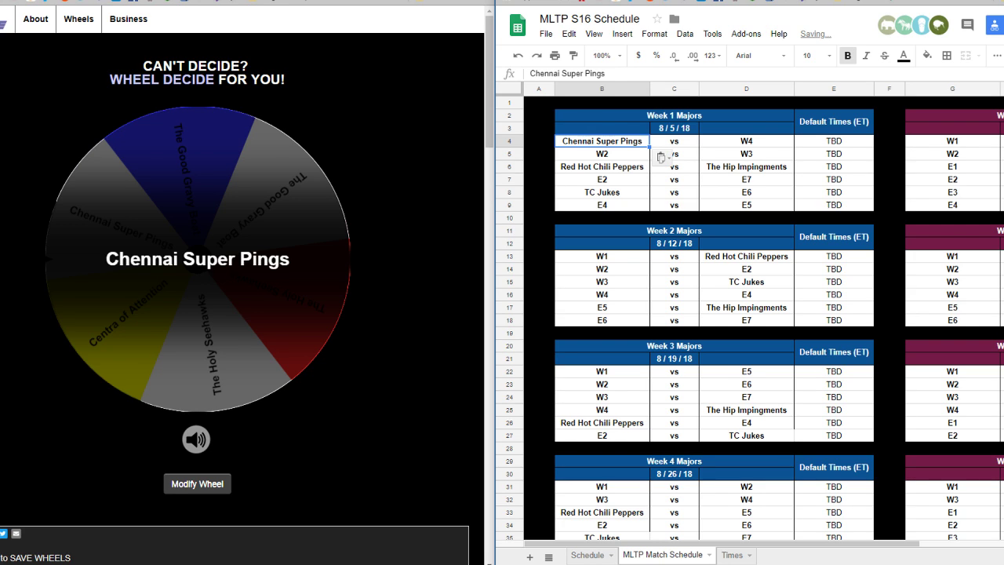
{"action": "left_click", "coordinate": [602, 256]}
{"action": "type", "text": "Chennai Super Pings"}
{"action": "scroll", "coordinate": [602, 257], "scroll_direction": "down", "scroll_amount": 1}
{"action": "left_click", "coordinate": [602, 307]}
{"action": "type", "text": "Chennai Super Pings"}
- Replace W1 with Chennai Super Pings in the Week 4 and Week 5 Majors matchups
{"action": "left_click", "coordinate": [602, 423]}
{"action": "type", "text": "Chennai Super Pings"}
{"action": "scroll", "coordinate": [749, 317], "scroll_direction": "down", "scroll_amount": 4}
{"action": "left_click", "coordinate": [601, 403]}
{"action": "type", "text": "Chennai Super Pings"}
- Replace W1 with Chennai Super Pings in the Week 6 and Week 7 Majors matchups
{"action": "scroll", "coordinate": [749, 318], "scroll_direction": "down", "scroll_amount": 1}
{"action": "scroll", "coordinate": [749, 317], "scroll_direction": "down", "scroll_amount": 3}
{"action": "left_click", "coordinate": [601, 385]}
{"action": "type", "text": "Chennai Super Pings"}
{"action": "scroll", "coordinate": [749, 317], "scroll_direction": "down", "scroll_amount": 2}
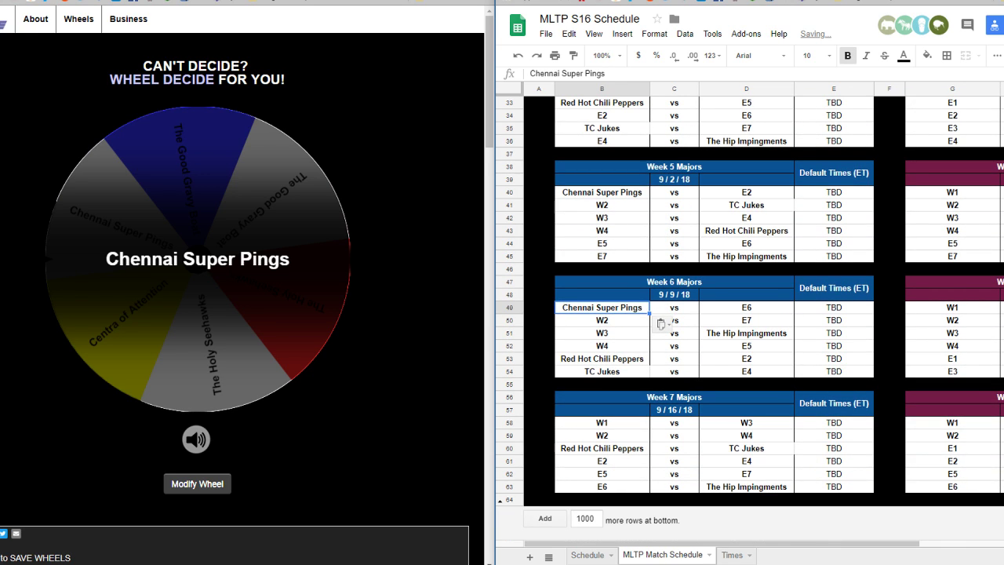
{"action": "scroll", "coordinate": [661, 323], "scroll_direction": "up", "scroll_amount": 12}
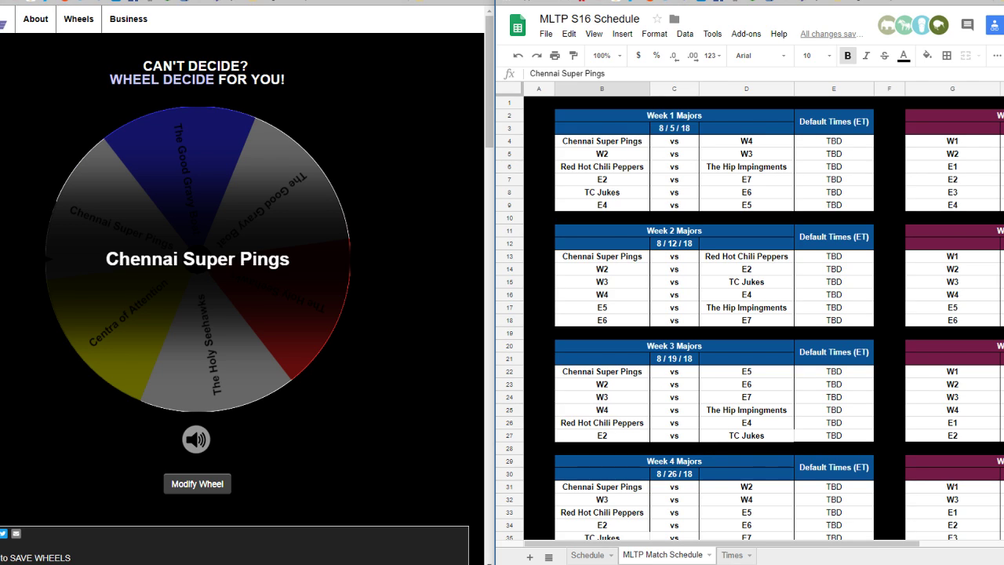
- Highlight the fifth seed, W3, in the RANDOM.ORG list, and reset the wheel by clearing its team choices and applying the change
{"action": "key", "text": "ctrl+Tab"}
{"action": "double_click", "coordinate": [574, 206]}
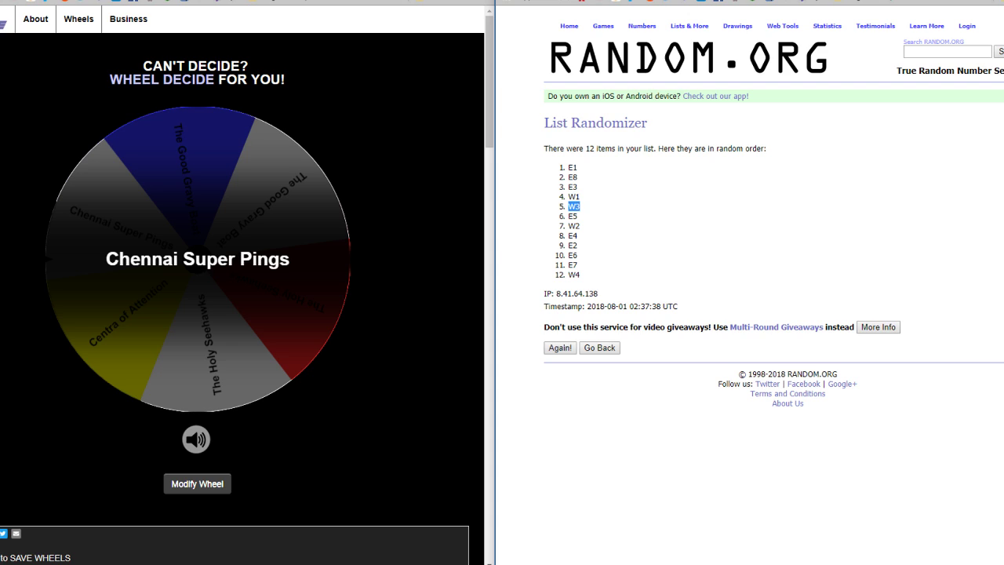
{"action": "scroll", "coordinate": [235, 282], "scroll_direction": "down", "scroll_amount": 7}
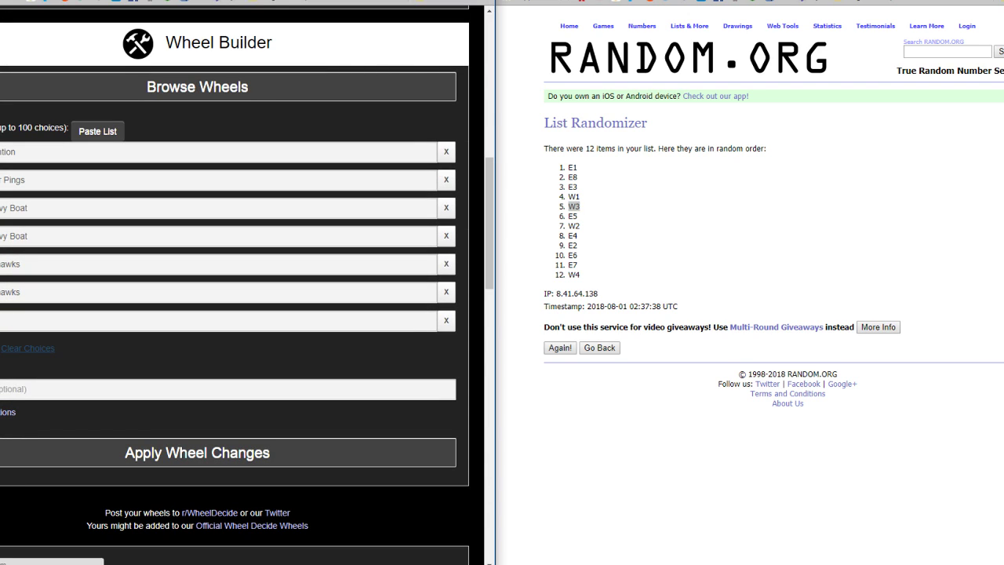
{"action": "scroll", "coordinate": [236, 282], "scroll_direction": "up", "scroll_amount": 8}
{"action": "scroll", "coordinate": [235, 282], "scroll_direction": "down", "scroll_amount": 4}
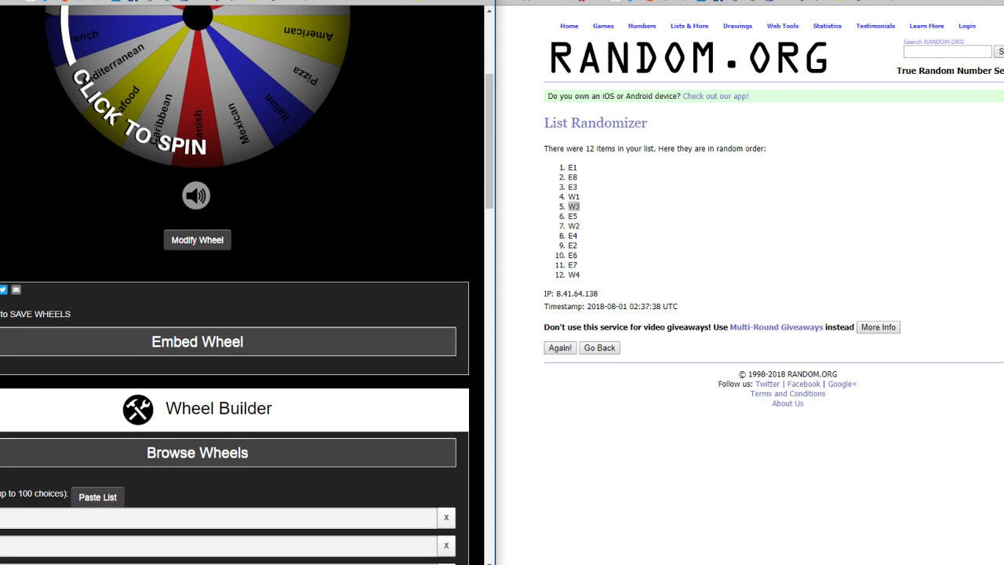
{"action": "scroll", "coordinate": [235, 282], "scroll_direction": "down", "scroll_amount": 2}
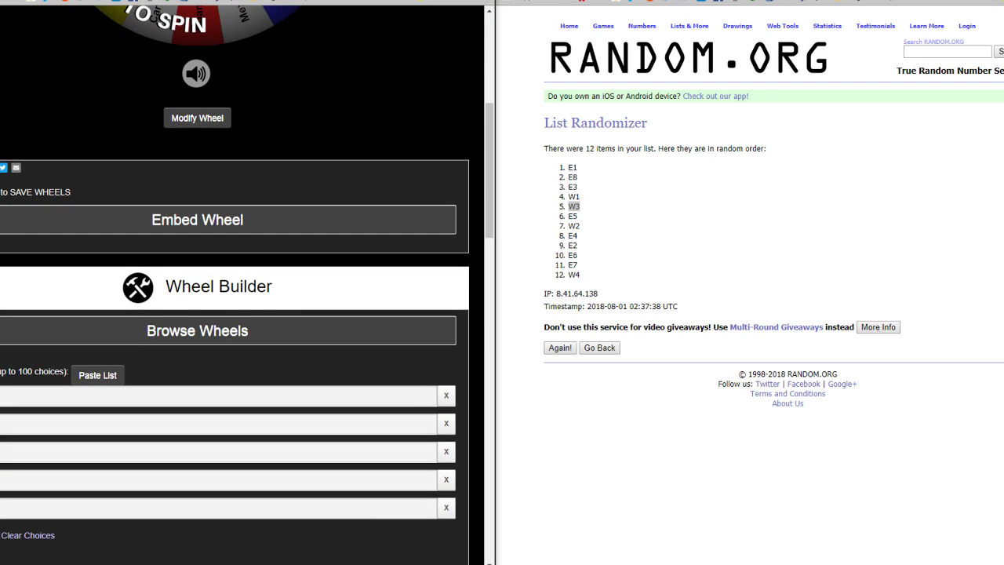
- Enter Centra of Attention as each of the first four wheel choices
{"action": "scroll", "coordinate": [196, 330], "scroll_direction": "down", "scroll_amount": 2}
{"action": "left_click", "coordinate": [196, 274]}
{"action": "key", "text": "ctrl+v"}
{"action": "key", "text": "Tab"}
{"action": "key", "text": "ctrl+v"}
{"action": "key", "text": "Tab"}
{"action": "key", "text": "ctrl+v"}
{"action": "key", "text": "Tab"}
{"action": "key", "text": "ctrl+v"}
{"action": "key", "text": "alt+Tab"}
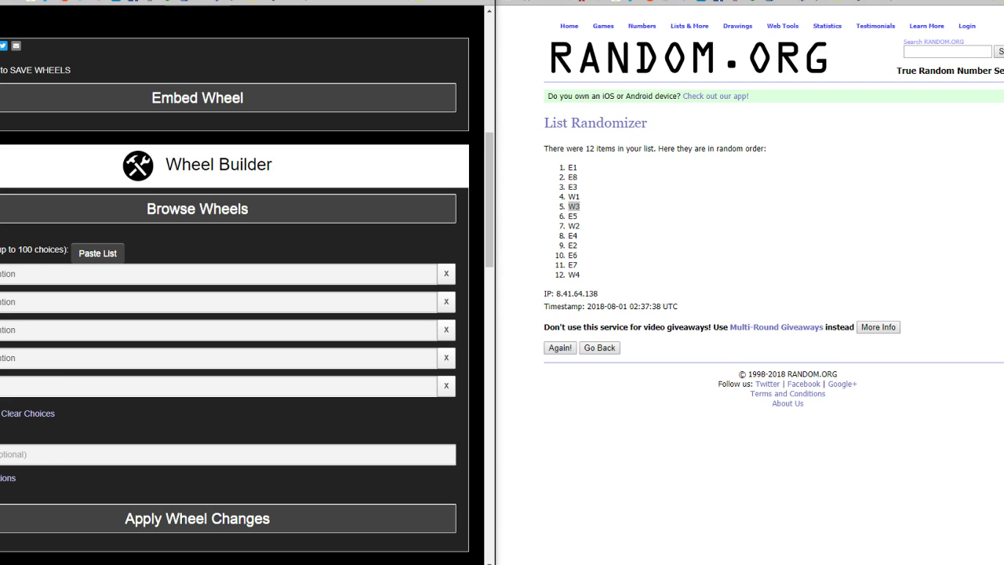
- Enter The Good Gravy Boat as wheel choices five to eight
{"action": "left_click", "coordinate": [28, 386]}
{"action": "type", "text": "Gravy Boat"}
{"action": "left_click", "coordinate": [28, 414]}
{"action": "key", "text": "ctrl+v"}
{"action": "key", "text": "Tab"}
{"action": "key", "text": "Tab"}
{"action": "type", "text": "Gravy Boat"}
{"action": "key", "text": "Tab"}
{"action": "key", "text": "Tab"}
{"action": "type", "text": "Gravy Boat"}
{"action": "key", "text": "alt+Tab"}
- Enter The Holy Seehawks as wheel choices nine to eleven
{"action": "scroll", "coordinate": [196, 376], "scroll_direction": "down", "scroll_amount": 2}
{"action": "left_click", "coordinate": [47, 377]}
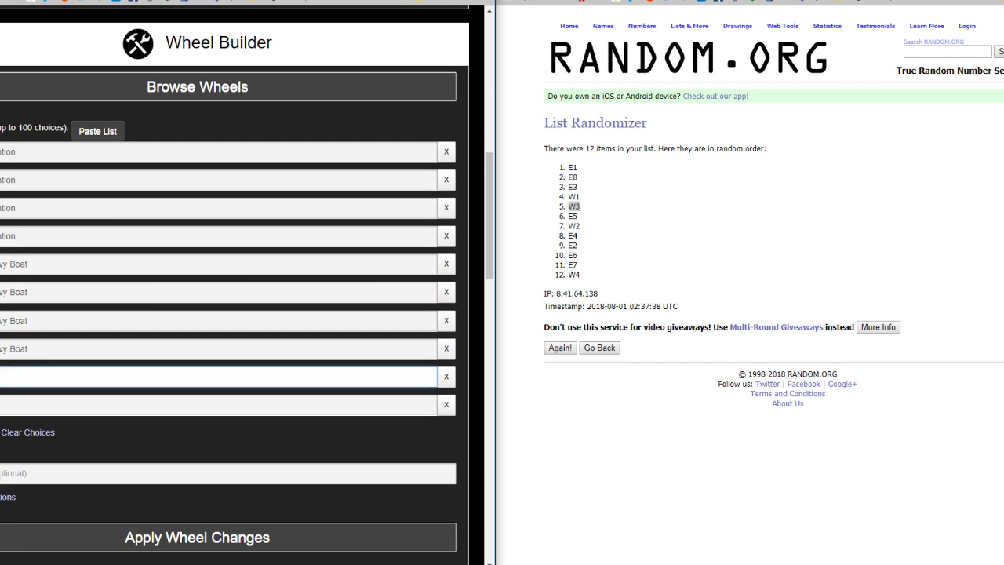
{"action": "key", "text": "ctrl+v"}
{"action": "key", "text": "Tab"}
{"action": "key", "text": "Tab"}
{"action": "key", "text": "ctrl+v"}
{"action": "key", "text": "Tab"}
{"action": "key", "text": "Tab"}
{"action": "key", "text": "ctrl+v"}
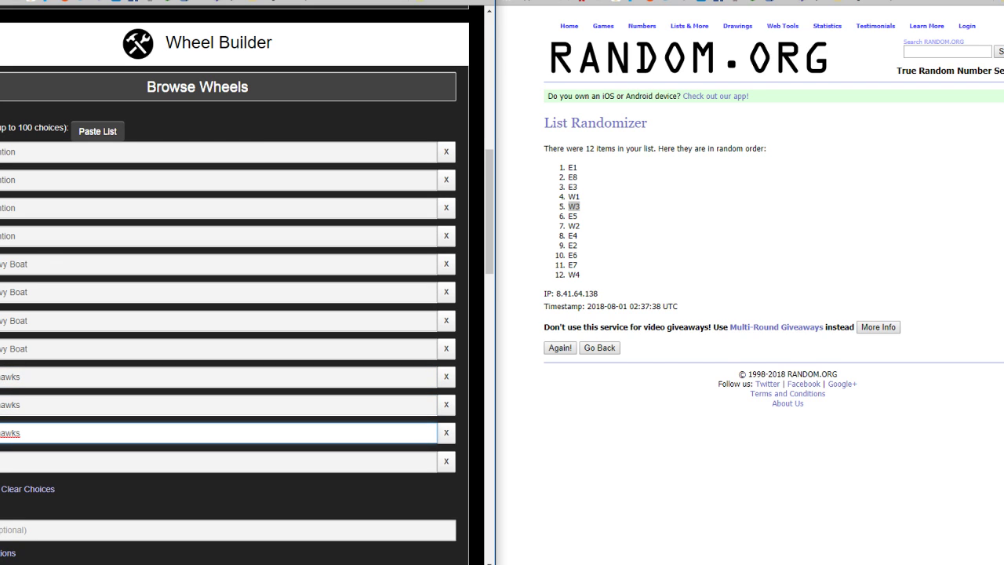
- Apply the eleven-entry team wheel and spin it to draw a team for seed W3
{"action": "scroll", "coordinate": [227, 314], "scroll_direction": "up", "scroll_amount": 4}
{"action": "scroll", "coordinate": [227, 313], "scroll_direction": "down", "scroll_amount": 5}
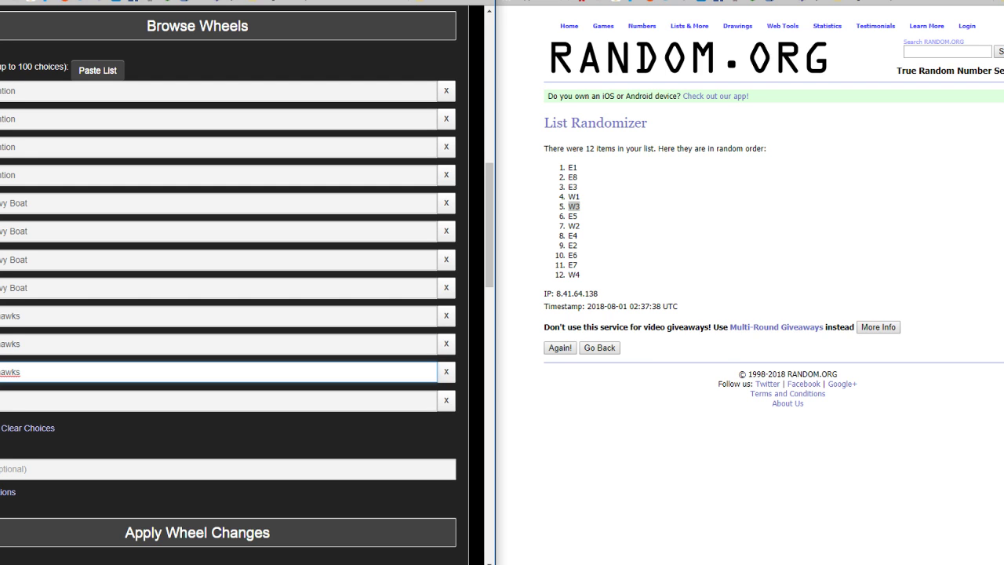
{"action": "left_click", "coordinate": [197, 533]}
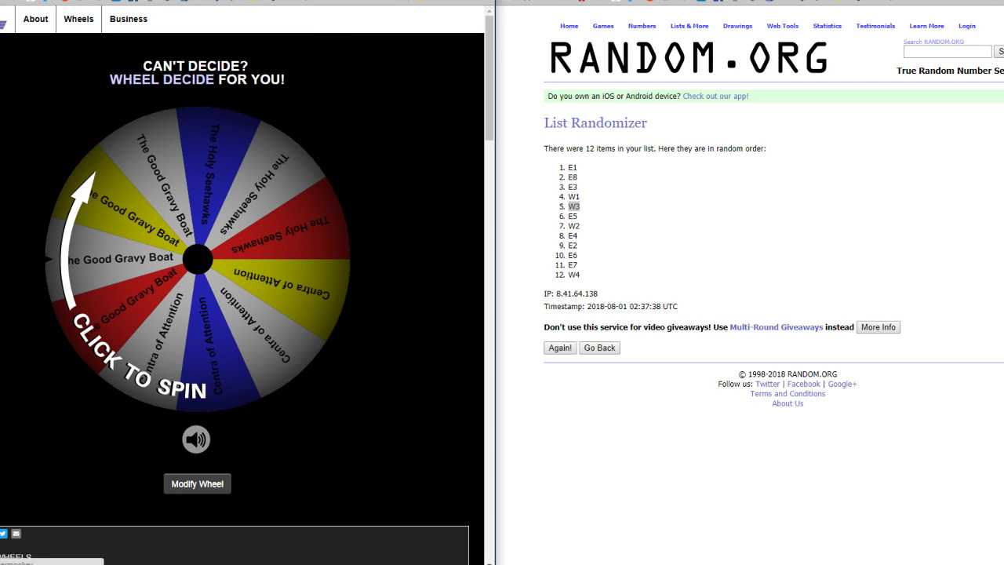
{"action": "left_click", "coordinate": [198, 259]}
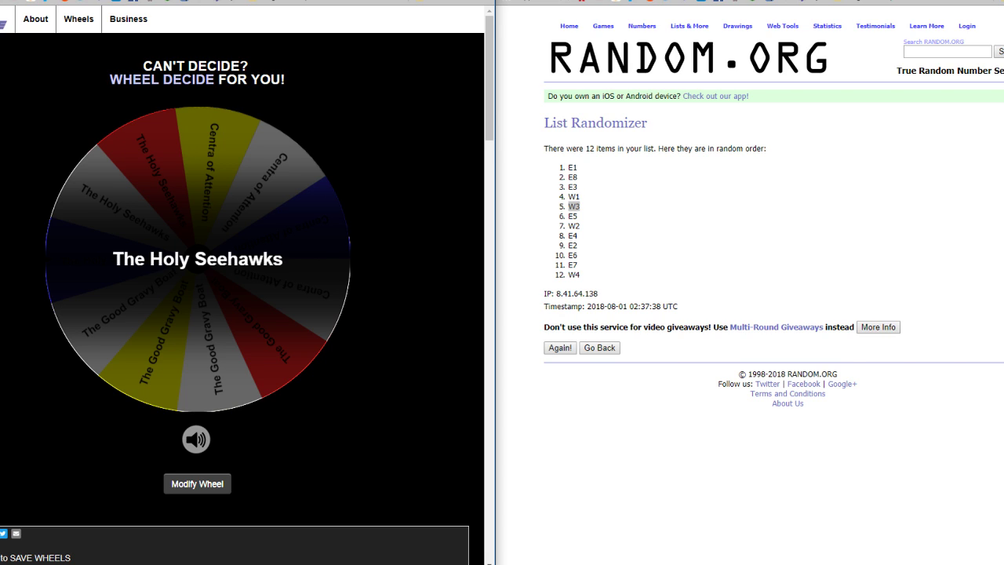
- Switch to the MLTP S16 schedule and replace W3 with The Holy Seehawks in the Week 1, Week 2 and Week 3 Majors matchups
{"action": "key", "text": "ctrl+Tab"}
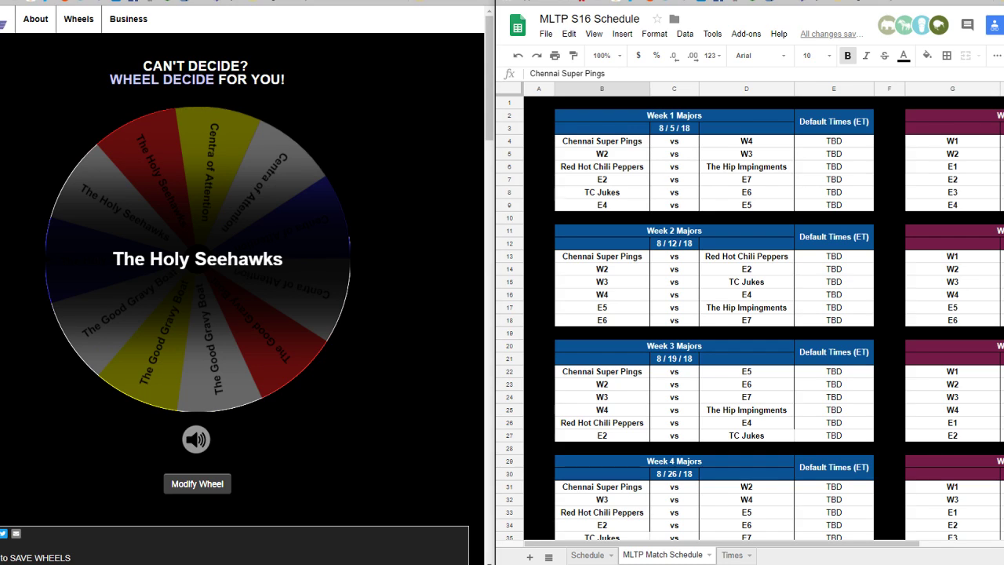
{"action": "left_click", "coordinate": [746, 154]}
{"action": "key", "text": "ctrl+v"}
{"action": "key", "text": "ctrl+c"}
{"action": "left_click", "coordinate": [601, 282]}
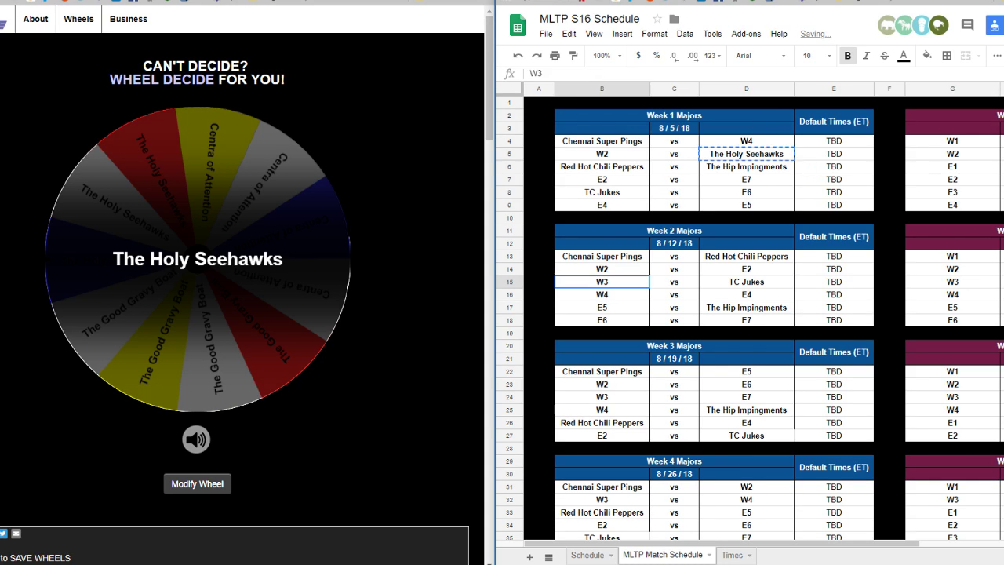
{"action": "key", "text": "ctrl+v"}
{"action": "left_click", "coordinate": [602, 397]}
{"action": "key", "text": "ctrl+v"}
- Replace W3 with The Holy Seehawks in the Week 4 and Week 5 Majors matchups
{"action": "scroll", "coordinate": [602, 396], "scroll_direction": "down", "scroll_amount": 1}
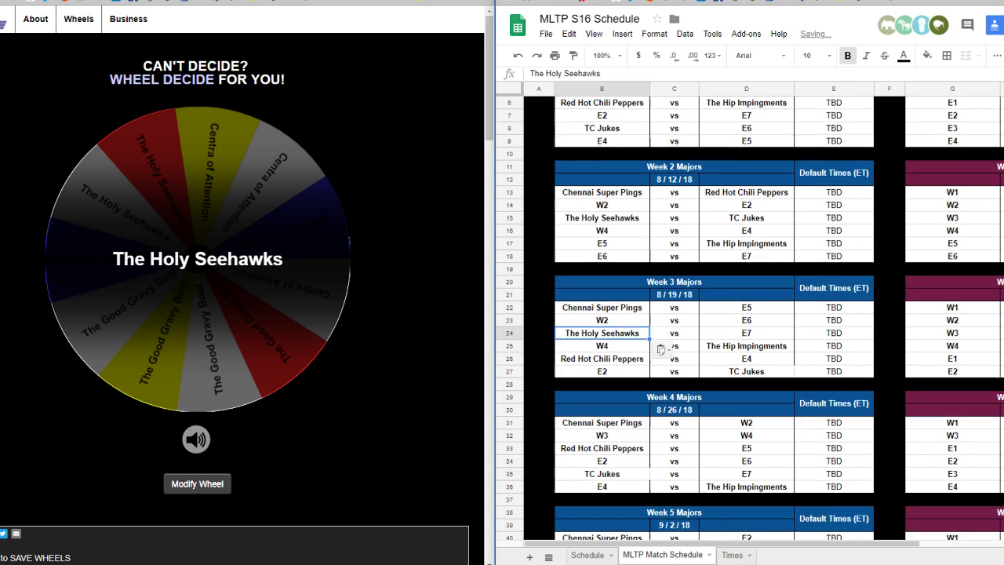
{"action": "left_click", "coordinate": [602, 410]}
{"action": "key", "text": "ctrl+v"}
{"action": "scroll", "coordinate": [602, 410], "scroll_direction": "down", "scroll_amount": 1}
{"action": "left_click", "coordinate": [601, 448]}
{"action": "key", "text": "ctrl+v"}
- Replace W3 with The Holy Seehawks in the Week 6 and Week 7 Majors matchups
{"action": "scroll", "coordinate": [601, 448], "scroll_direction": "down", "scroll_amount": 2}
{"action": "left_click", "coordinate": [602, 435]}
{"action": "key", "text": "ctrl+v"}
{"action": "scroll", "coordinate": [602, 435], "scroll_direction": "down", "scroll_amount": 2}
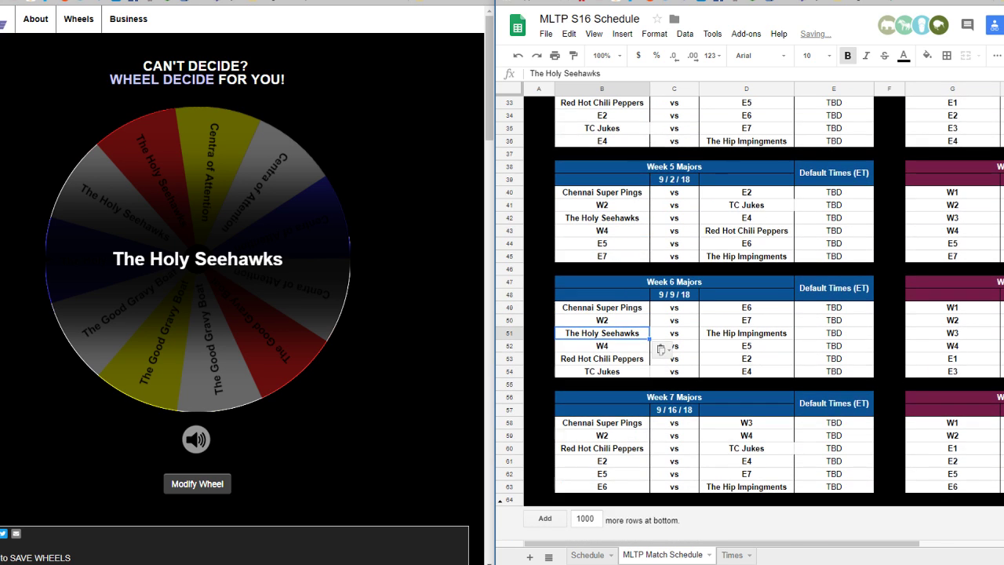
{"action": "left_click", "coordinate": [745, 423]}
{"action": "key", "text": "ctrl+v"}
{"action": "scroll", "coordinate": [745, 423], "scroll_direction": "up", "scroll_amount": 5}
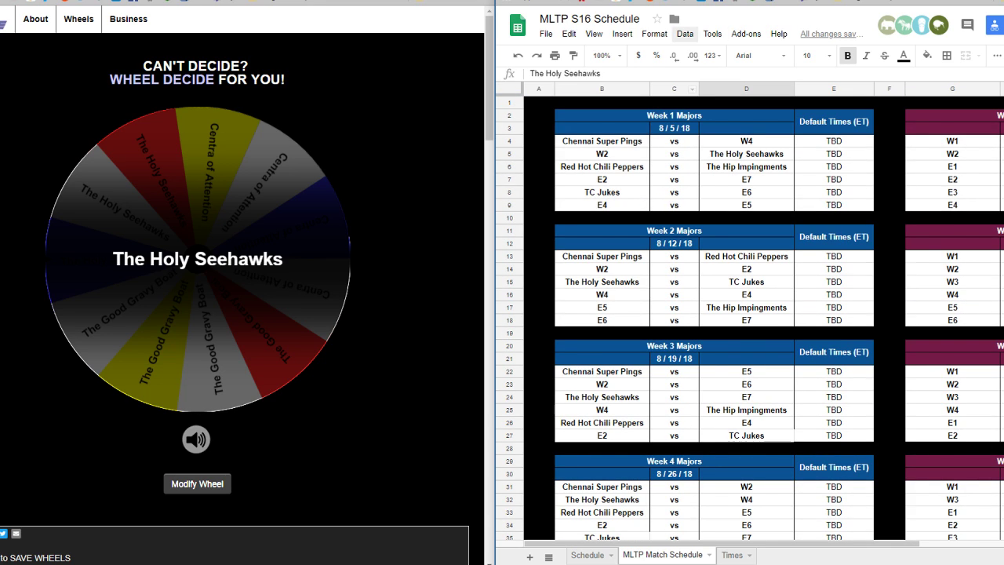
- Highlight the sixth seed, E5, in the RANDOM.ORG list, and reset the wheel by clearing its team choices and applying the change
{"action": "left_click", "coordinate": [683, 1]}
{"action": "double_click", "coordinate": [572, 216]}
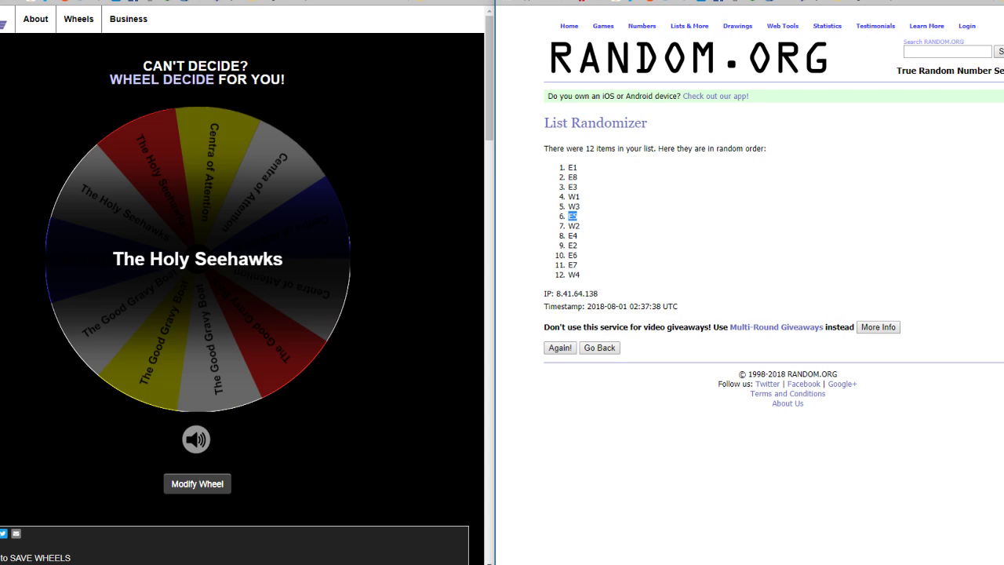
{"action": "key", "text": "alt+Tab"}
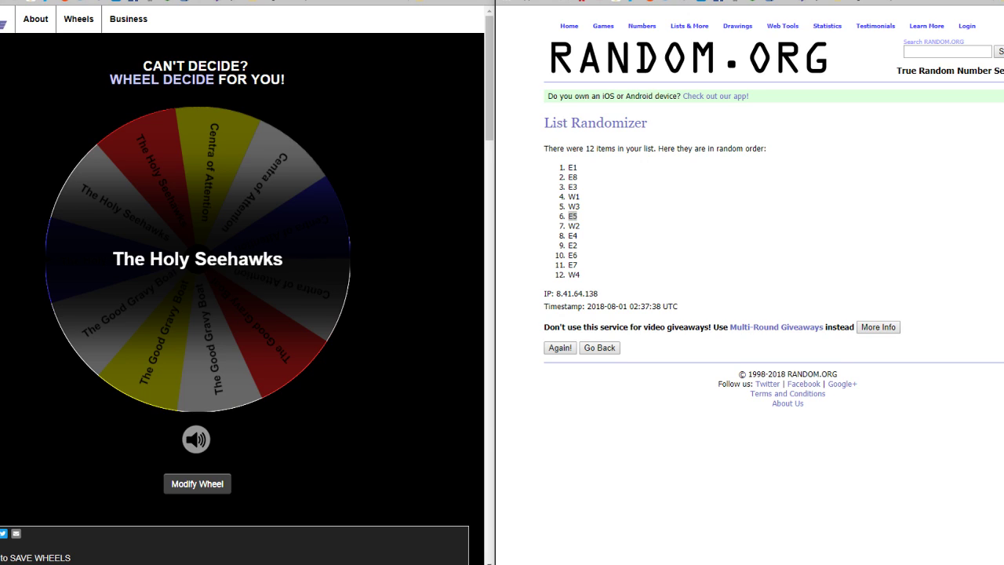
{"action": "scroll", "coordinate": [235, 290], "scroll_direction": "down", "scroll_amount": 14}
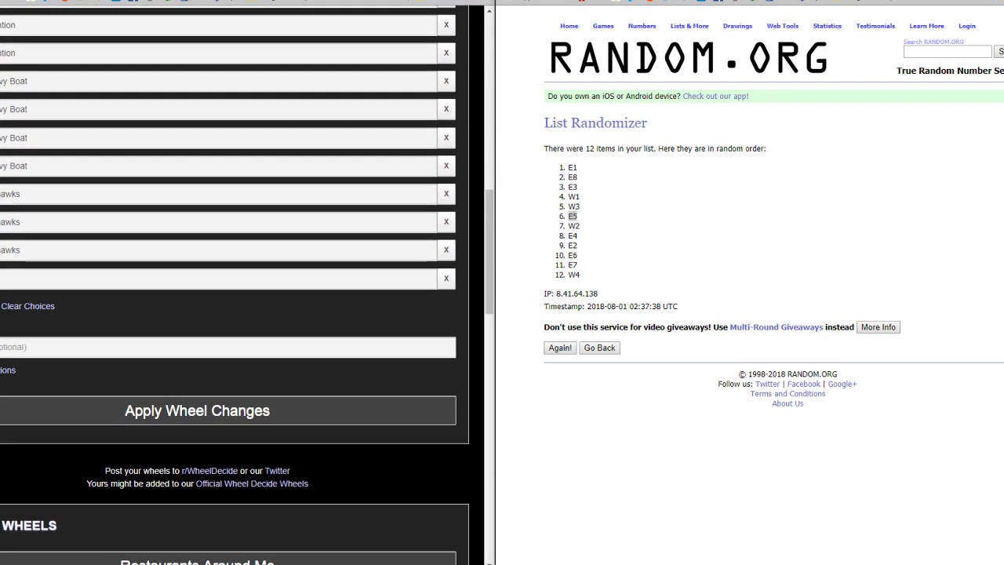
{"action": "left_click", "coordinate": [29, 306]}
{"action": "left_click", "coordinate": [197, 410]}
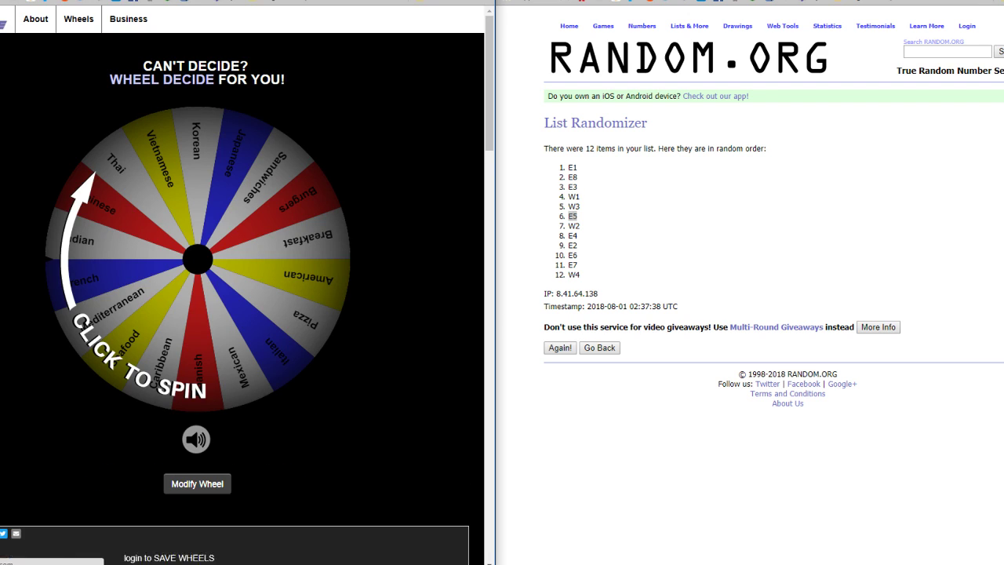
- Enter the Poperation team's name as each of the first four wheel choices
{"action": "scroll", "coordinate": [235, 282], "scroll_direction": "down", "scroll_amount": 4}
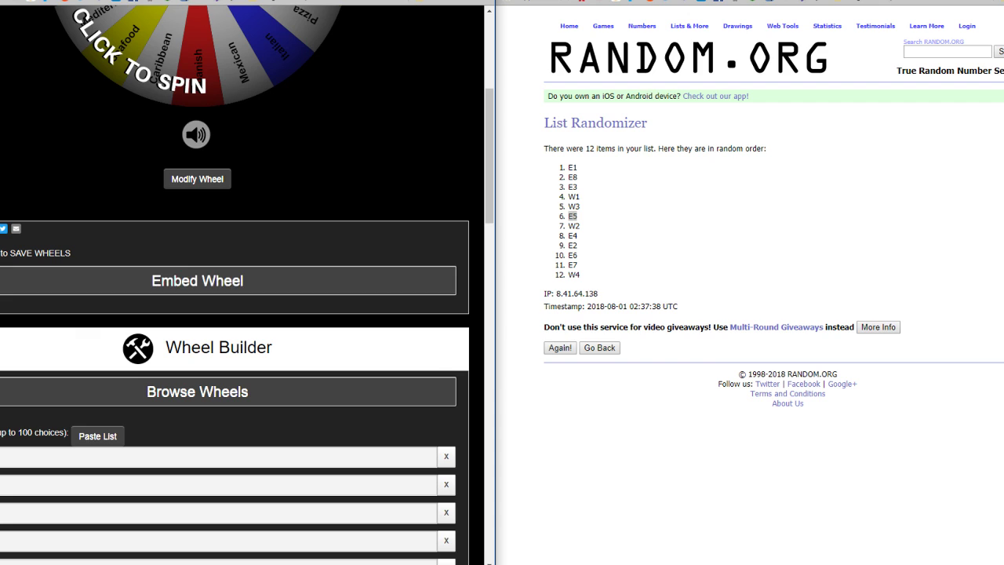
{"action": "scroll", "coordinate": [235, 282], "scroll_direction": "down", "scroll_amount": 2}
{"action": "left_click", "coordinate": [196, 335]}
{"action": "key", "text": "ctrl+v"}
{"action": "left_click", "coordinate": [196, 363]}
{"action": "key", "text": "ctrl+v"}
{"action": "left_click", "coordinate": [196, 391]}
{"action": "key", "text": "ctrl+v"}
{"action": "left_click", "coordinate": [196, 419]}
{"action": "key", "text": "ctrl+v"}
{"action": "key", "text": "alt+Tab"}
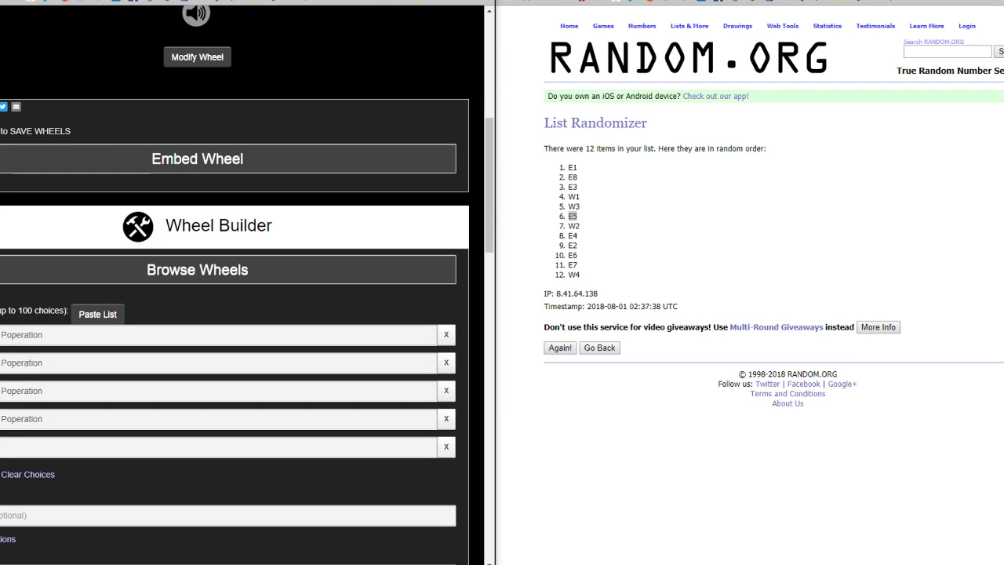
- Enter Pi-Curious as each of the next seven wheel choices below the Poperation entries
{"action": "scroll", "coordinate": [196, 325], "scroll_direction": "down", "scroll_amount": 2}
{"action": "left_click", "coordinate": [196, 324]}
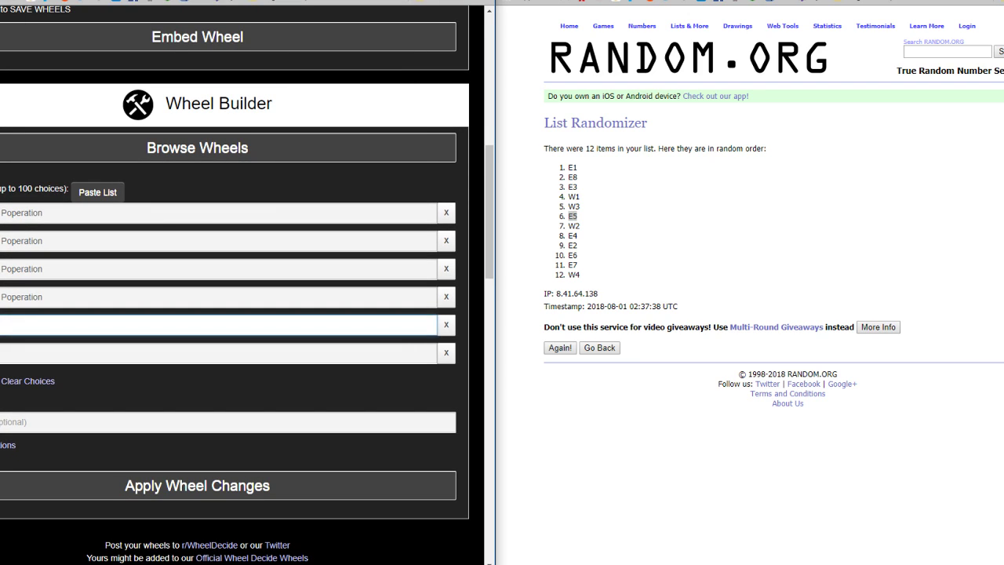
{"action": "left_click", "coordinate": [196, 353]}
{"action": "key", "text": "Tab"}
{"action": "key", "text": "Tab"}
{"action": "key", "text": "Tab"}
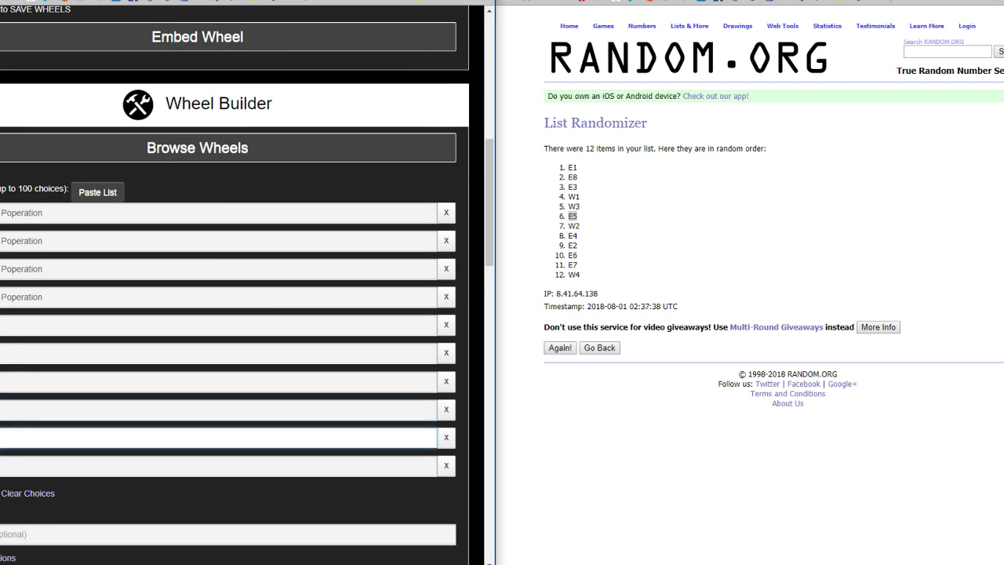
{"action": "key", "text": "Tab"}
{"action": "key", "text": "Tab"}
{"action": "scroll", "coordinate": [228, 282], "scroll_direction": "down", "scroll_amount": 3}
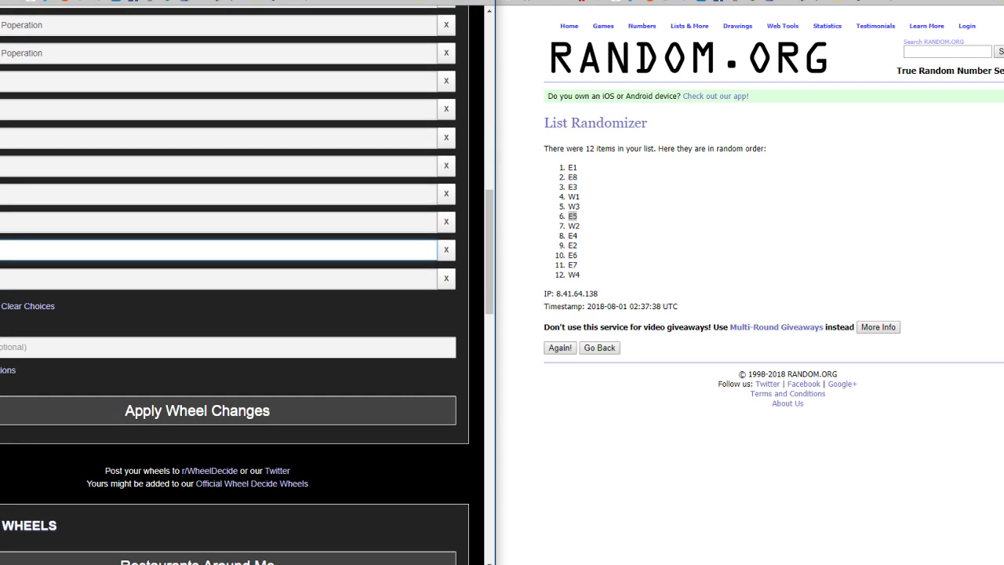
- Enter She Wants the KD as each of the next seven wheel choices below the Pi-Curious entries
{"action": "key", "text": "alt+Tab"}
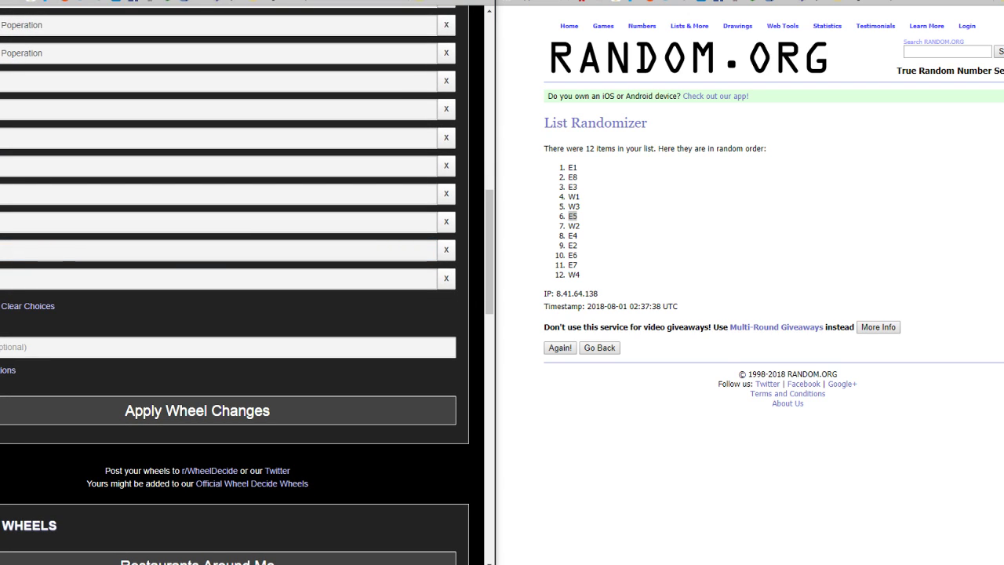
{"action": "scroll", "coordinate": [228, 283], "scroll_direction": "down", "scroll_amount": 2}
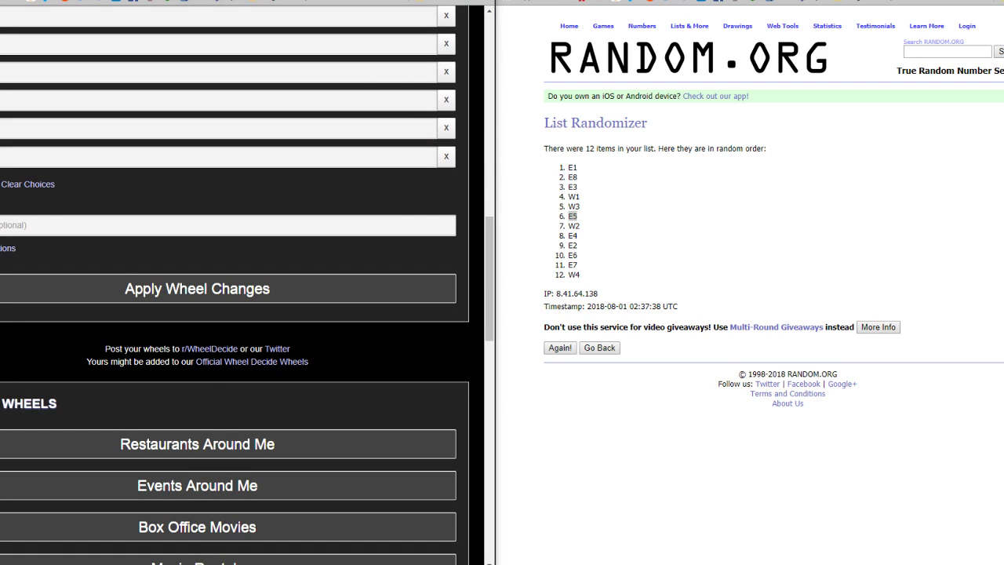
{"action": "left_click", "coordinate": [228, 157]}
{"action": "key", "text": "ctrl+v"}
{"action": "key", "text": "Tab"}
{"action": "key", "text": "ctrl+v"}
{"action": "key", "text": "Tab"}
{"action": "key", "text": "ctrl+v"}
{"action": "key", "text": "Tab"}
{"action": "key", "text": "ctrl+v"}
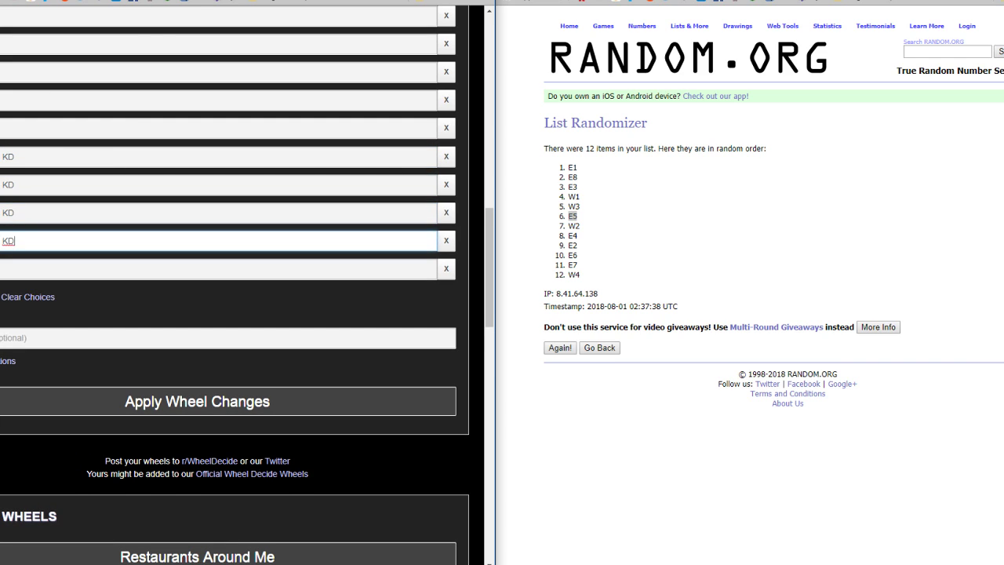
{"action": "key", "text": "Tab"}
{"action": "type", "text": "KD"}
{"action": "key", "text": "Tab"}
{"action": "type", "text": "KD"}
{"action": "key", "text": "Tab"}
{"action": "type", "text": "KD"}
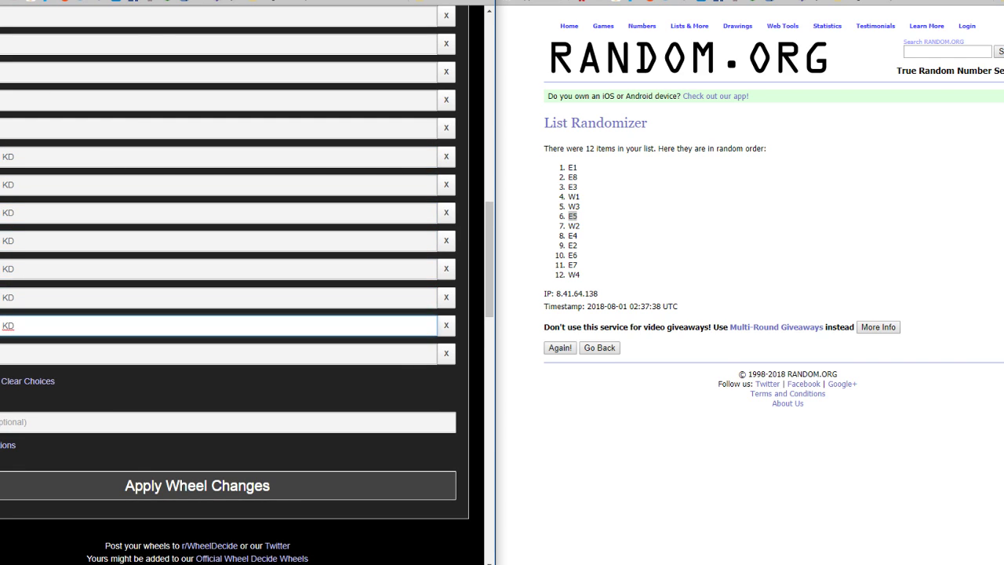
- Enter Stranger Pings as each of the next seven wheel choices below the She Wants the KD entries
{"action": "key", "text": "alt+Tab"}
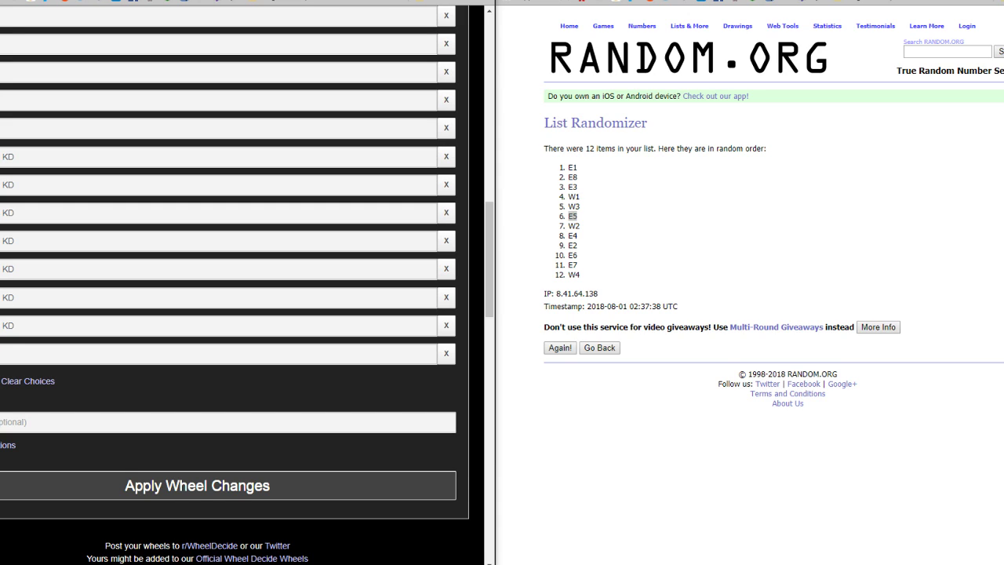
{"action": "key", "text": "Tab"}
{"action": "key", "text": "ctrl+v"}
{"action": "key", "text": "Tab"}
{"action": "key", "text": "Tab"}
{"action": "key", "text": "ctrl+v"}
{"action": "key", "text": "Tab"}
{"action": "key", "text": "Tab"}
{"action": "key", "text": "ctrl+v"}
{"action": "key", "text": "Tab"}
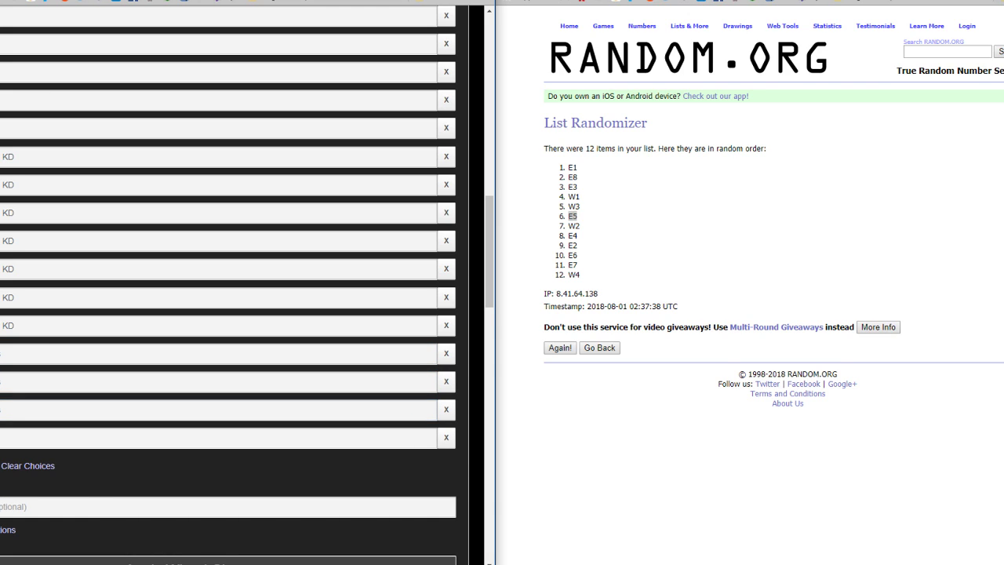
{"action": "key", "text": "Tab"}
{"action": "key", "text": "ctrl+v"}
{"action": "key", "text": "Tab"}
{"action": "key", "text": "Tab"}
{"action": "key", "text": "ctrl+v"}
{"action": "key", "text": "Tab"}
{"action": "key", "text": "Tab"}
{"action": "key", "text": "ctrl+v"}
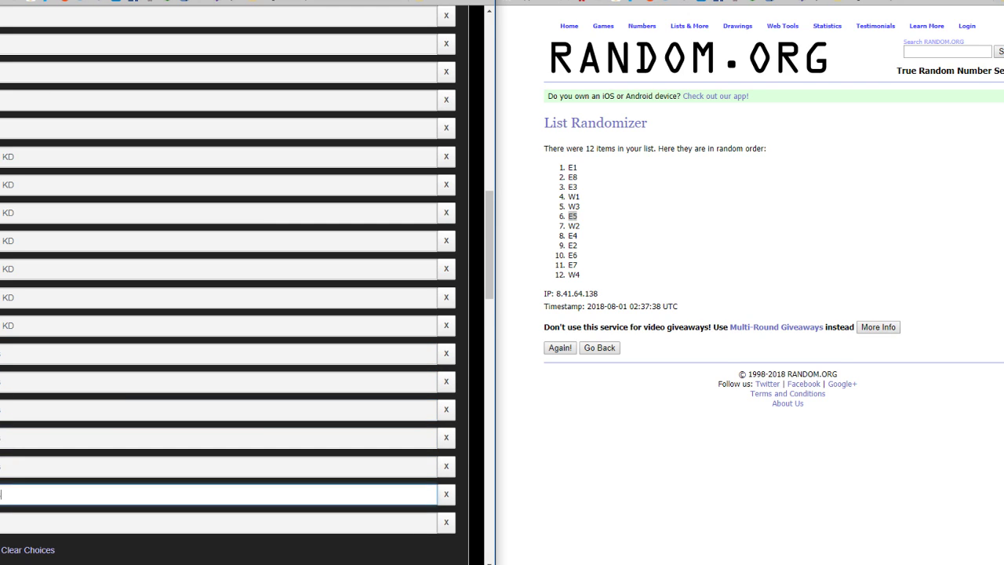
{"action": "key", "text": "Tab"}
{"action": "key", "text": "Tab"}
{"action": "key", "text": "ctrl+v"}
- Enter The CreoKoalas as each of the last four wheel choices below the Stranger Pings entries
{"action": "key", "text": "alt+Tab"}
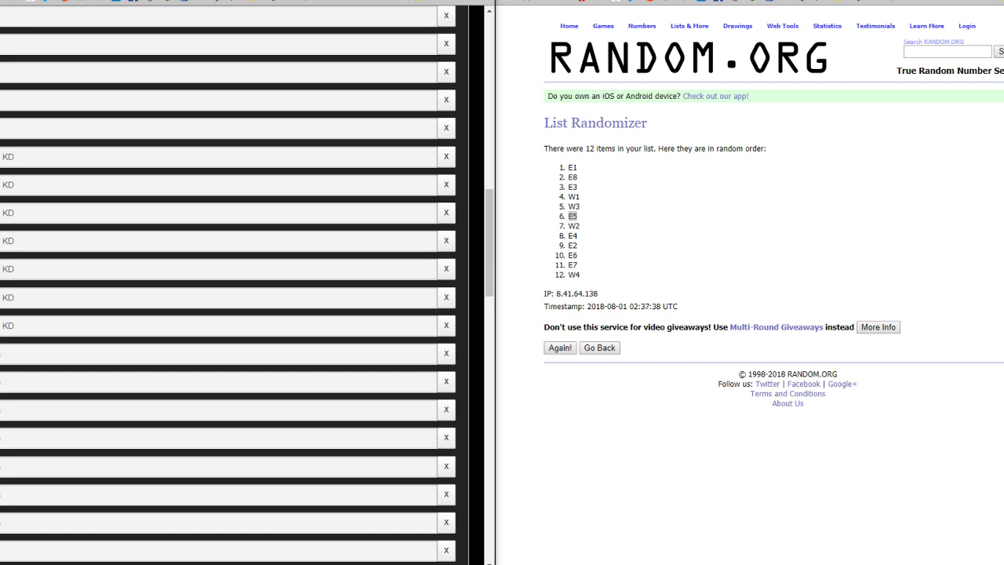
{"action": "scroll", "coordinate": [218, 306], "scroll_direction": "down", "scroll_amount": 3}
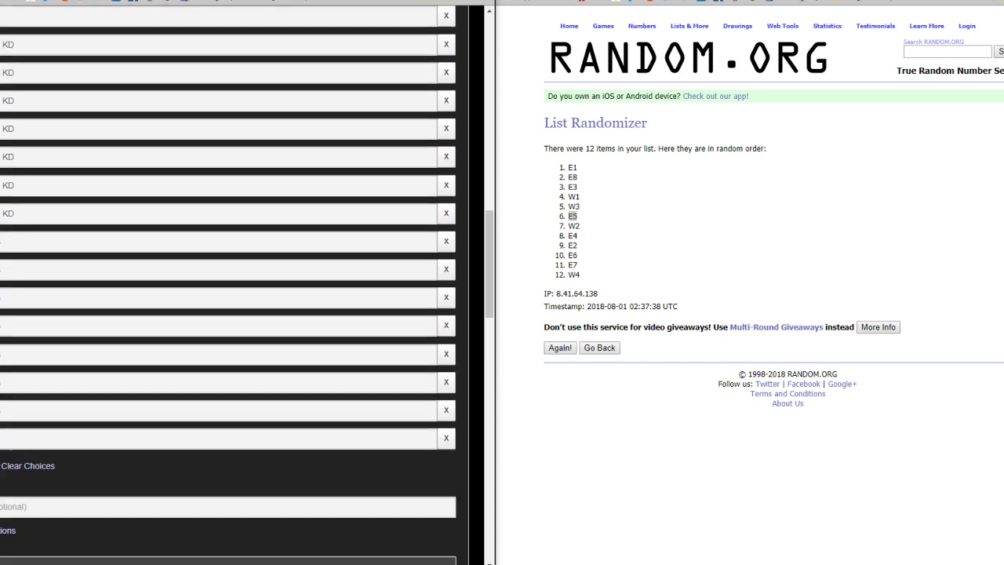
{"action": "left_click", "coordinate": [156, 307]}
{"action": "key", "text": "ctrl+v"}
{"action": "key", "text": "Tab"}
{"action": "key", "text": "Tab"}
{"action": "key", "text": "ctrl+v"}
{"action": "key", "text": "Tab"}
{"action": "key", "text": "Tab"}
{"action": "key", "text": "ctrl+v"}
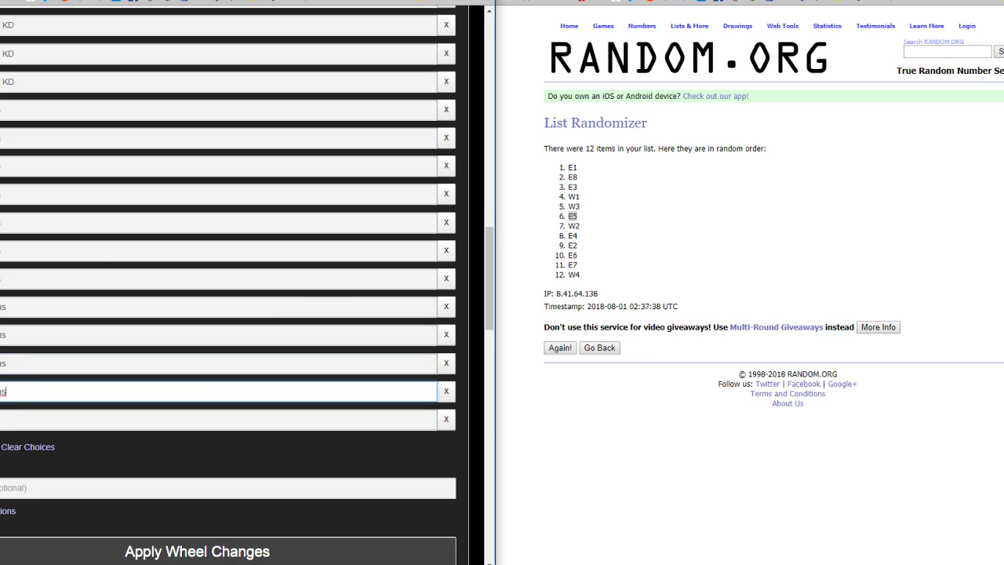
- Apply the wheel changes and spin the wheel to draw the team for seed E5
{"action": "scroll", "coordinate": [236, 313], "scroll_direction": "down", "scroll_amount": 3}
{"action": "left_click", "coordinate": [196, 368]}
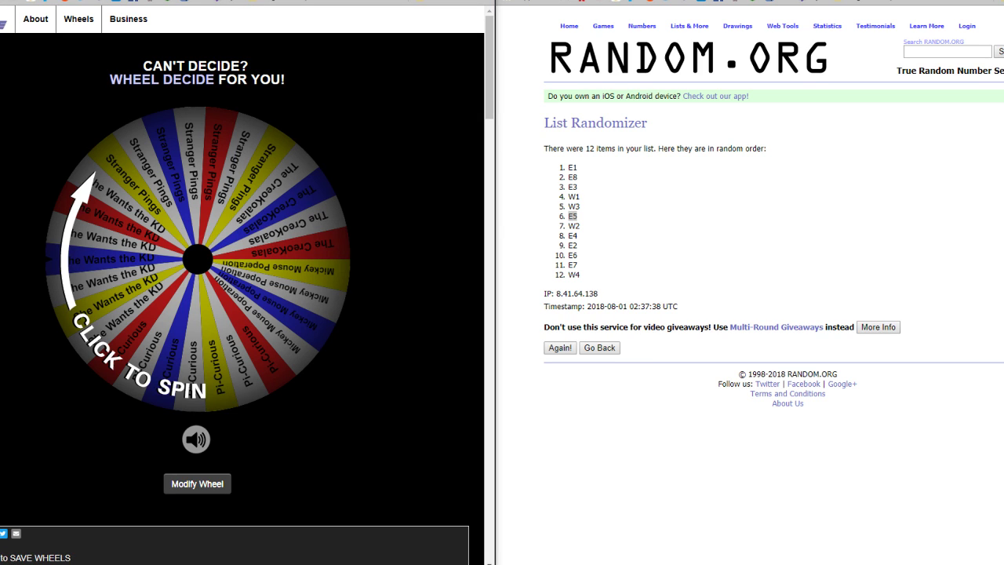
{"action": "left_click", "coordinate": [197, 258]}
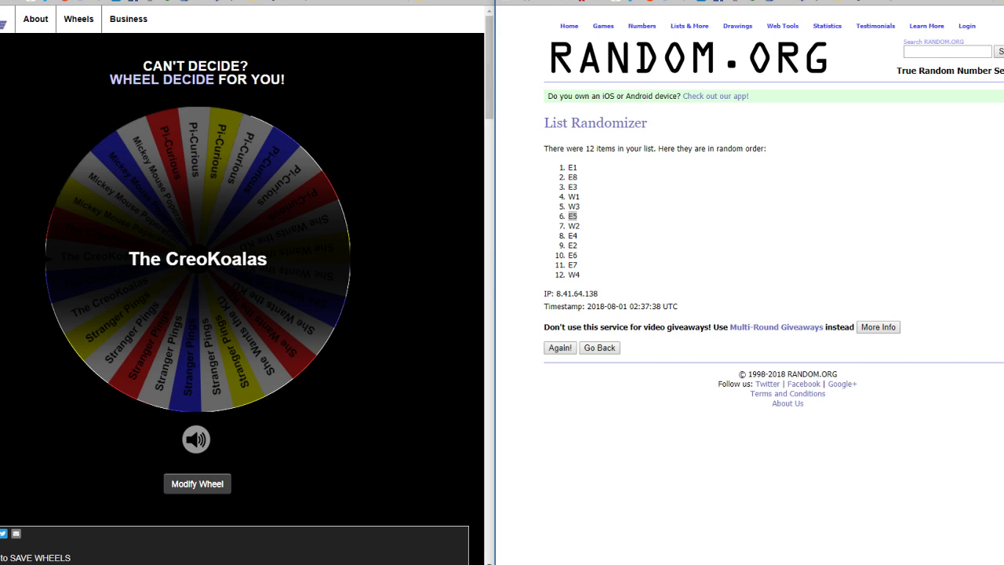
- Replace E5 with The CreoKoalas in the Week 1 and Week 2 Majors matchups of the match schedule
{"action": "key", "text": "ctrl+Tab"}
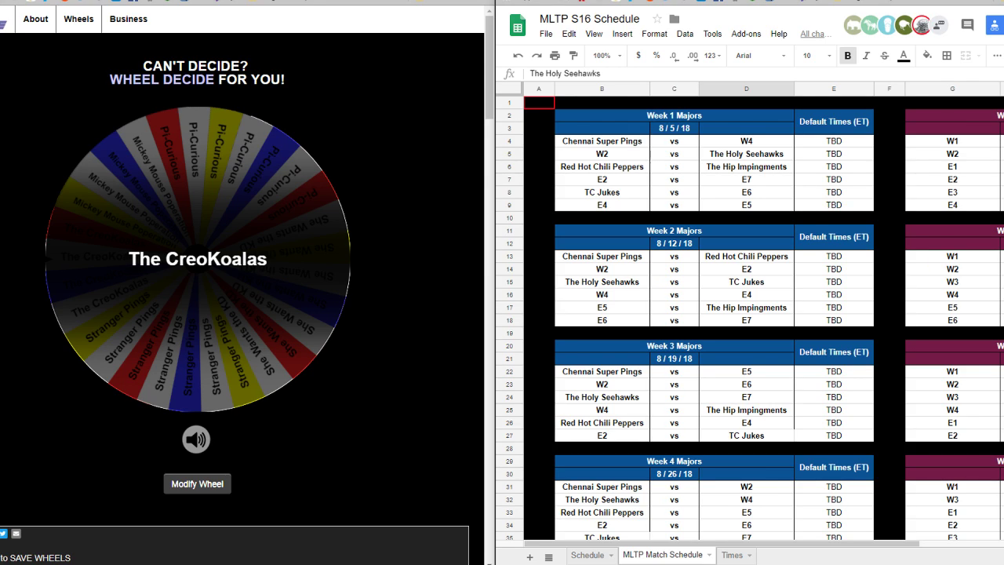
{"action": "left_click", "coordinate": [745, 205]}
{"action": "type", "text": "E5"}
{"action": "left_click", "coordinate": [746, 205]}
{"action": "left_click", "coordinate": [745, 180]}
{"action": "left_click", "coordinate": [746, 205]}
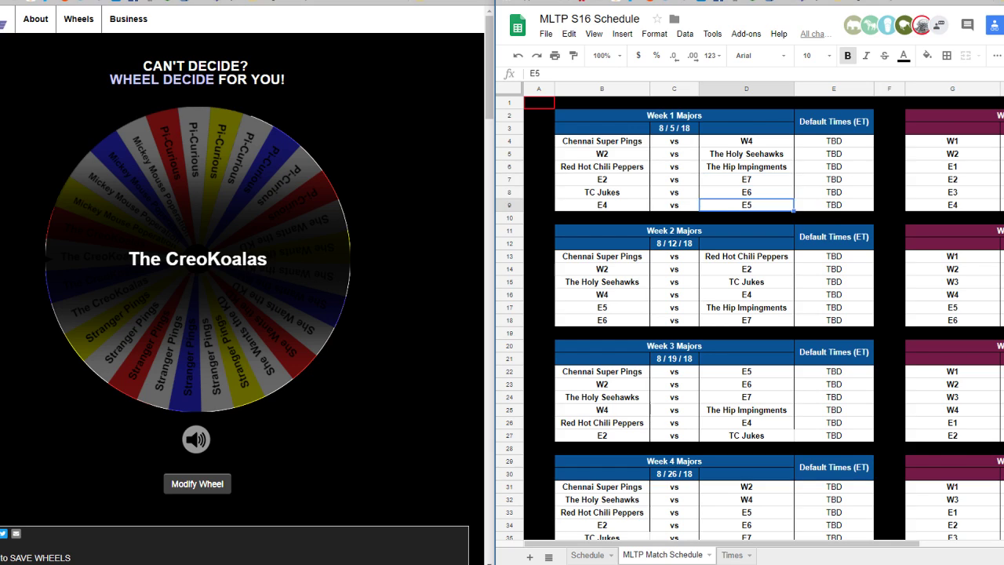
{"action": "type", "text": "The CreoKoalas"}
{"action": "left_click", "coordinate": [602, 307]}
{"action": "type", "text": "The CreoKoalas"}
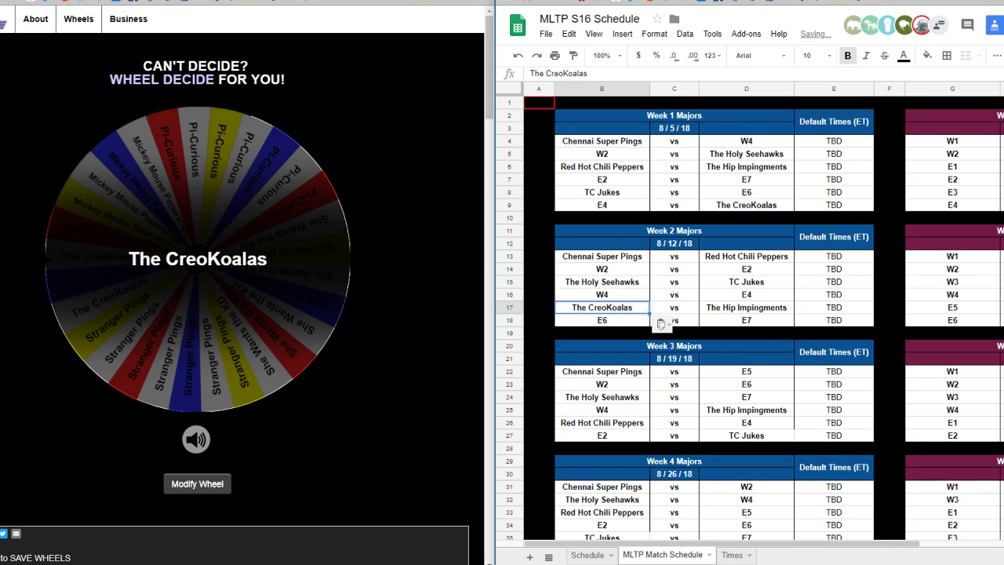
- Replace E5 with The CreoKoalas in the Week 3 and Week 4 Majors matchups
{"action": "scroll", "coordinate": [602, 308], "scroll_direction": "down", "scroll_amount": 2}
{"action": "left_click", "coordinate": [768, 281]}
{"action": "type", "text": "The CreoKoalas"}
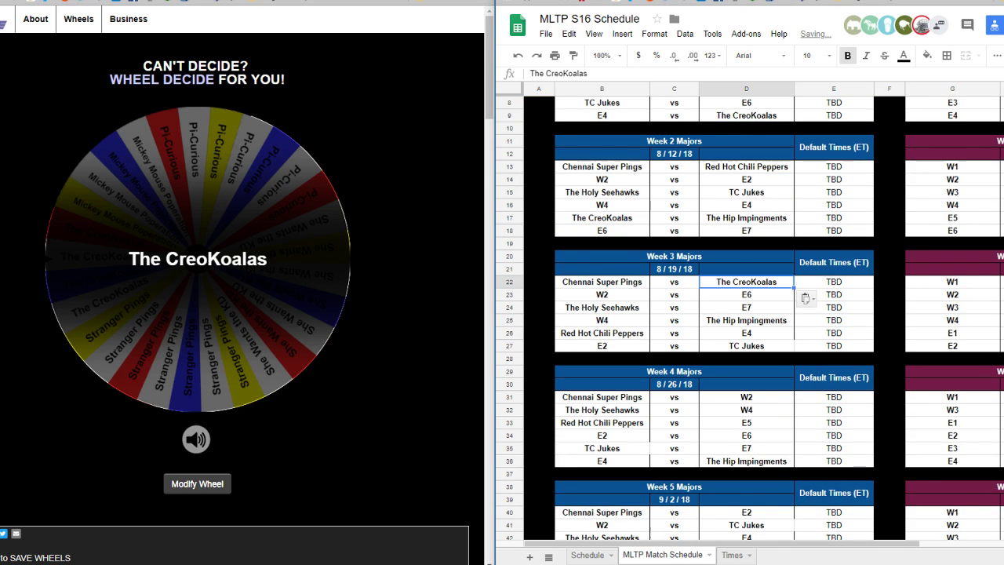
{"action": "scroll", "coordinate": [804, 294], "scroll_direction": "down", "scroll_amount": 2}
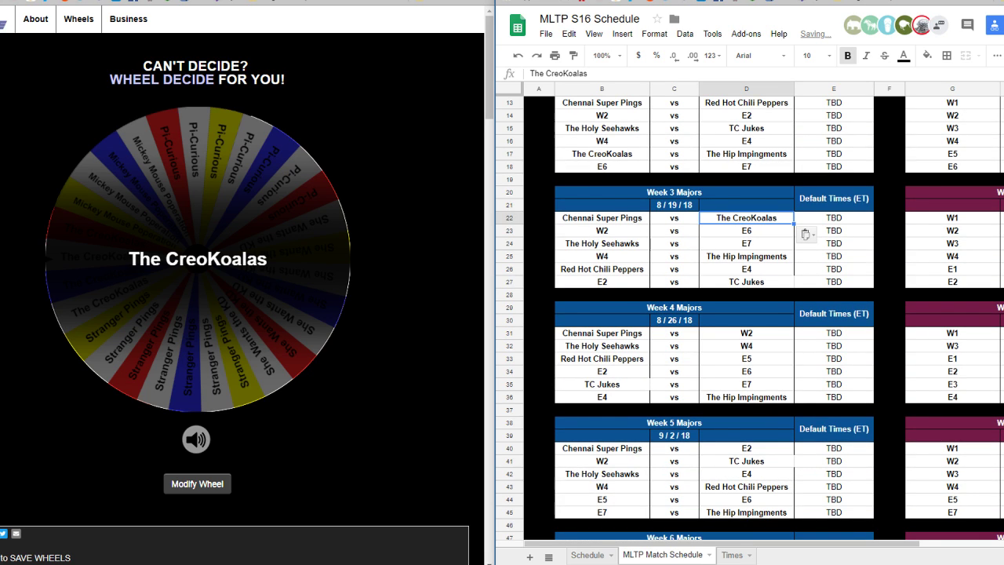
{"action": "left_click", "coordinate": [746, 359]}
{"action": "type", "text": "The CreoKoalas"}
- Replace E5 with The CreoKoalas in the Week 5, Week 6 and Week 7 Majors matchups
{"action": "scroll", "coordinate": [745, 359], "scroll_direction": "down", "scroll_amount": 2}
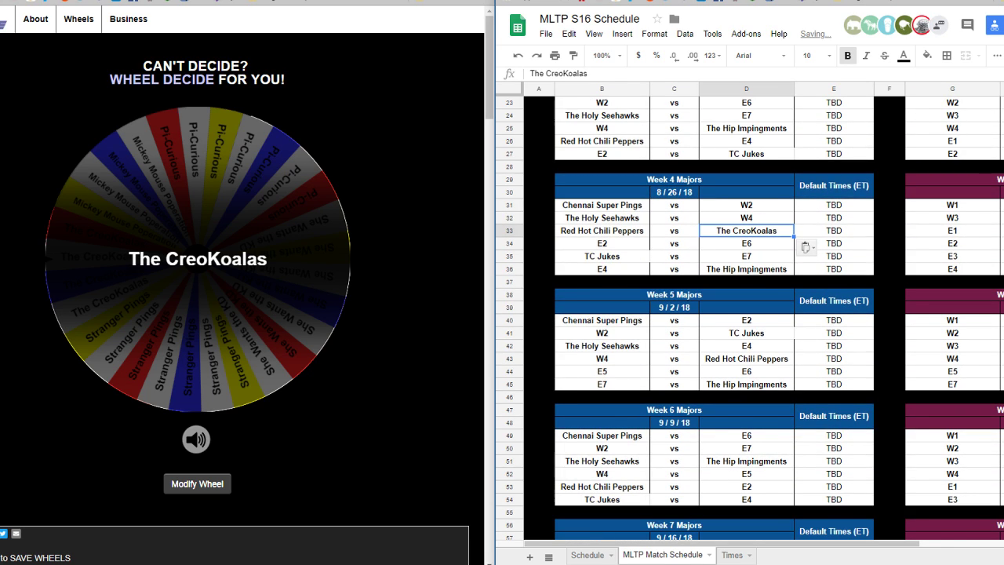
{"action": "left_click", "coordinate": [601, 372]}
{"action": "type", "text": "The CreoKoalas"}
{"action": "scroll", "coordinate": [602, 372], "scroll_direction": "down", "scroll_amount": 2}
{"action": "left_click", "coordinate": [746, 346]}
{"action": "type", "text": "The CreoKoalas"}
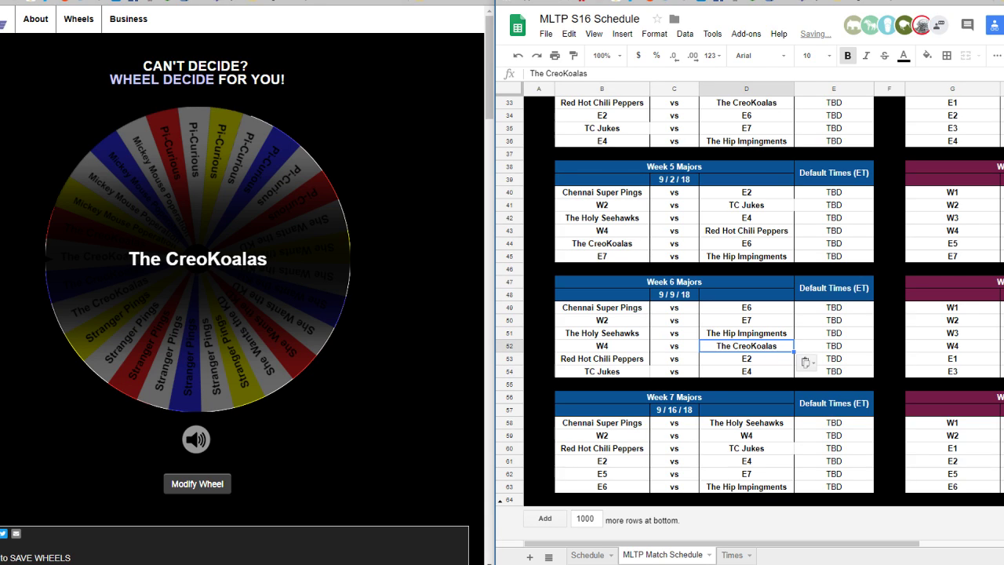
{"action": "left_click", "coordinate": [602, 473]}
{"action": "type", "text": "The CreoKoalas"}
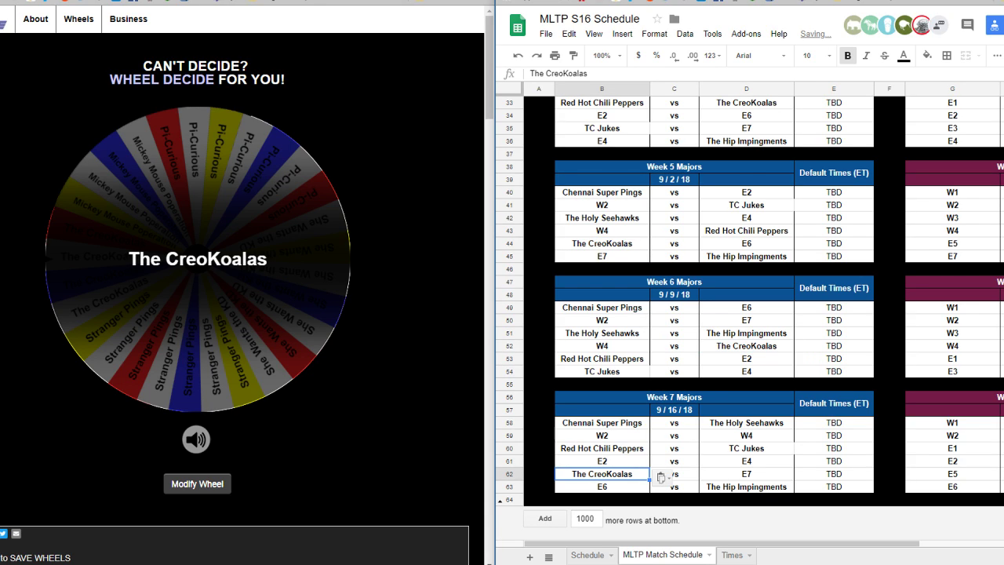
- Review the Majors matchups in the match schedule, examining the Week 2 and Week 3 games of The CreoKoalas
{"action": "key", "text": "ctrl+Tab"}
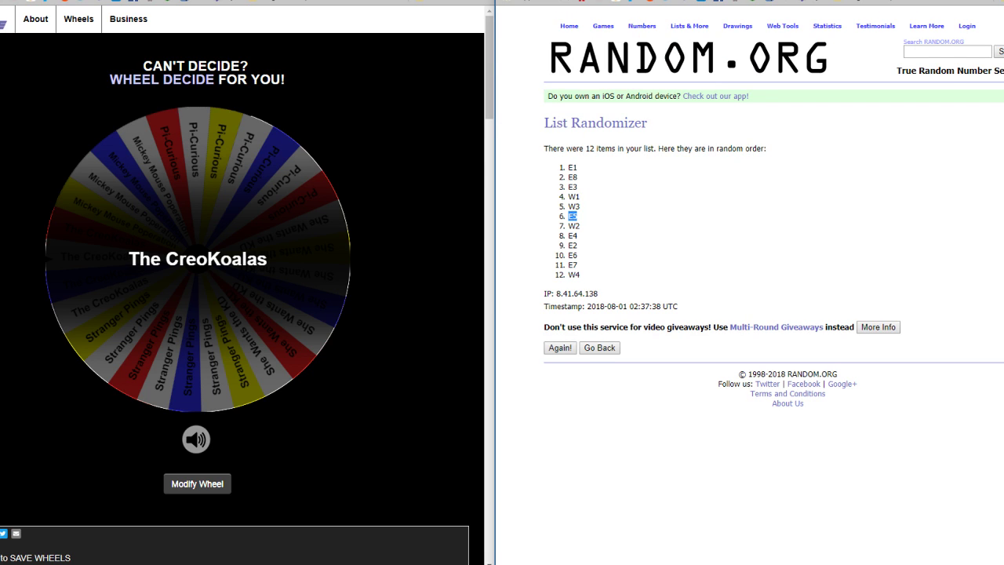
{"action": "key", "text": "ctrl+shift+Tab"}
{"action": "scroll", "coordinate": [749, 314], "scroll_direction": "up", "scroll_amount": 10}
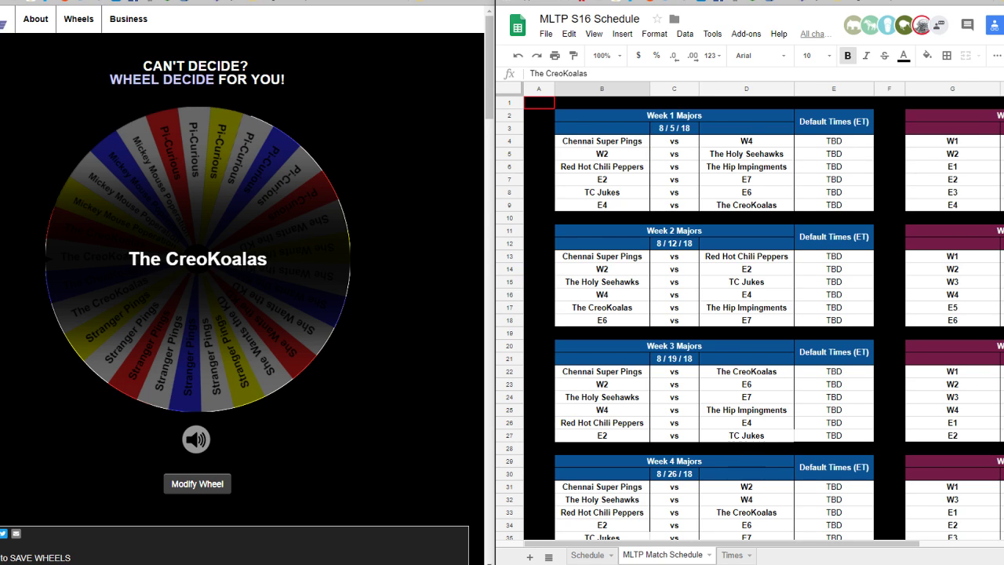
{"action": "scroll", "coordinate": [753, 314], "scroll_direction": "down", "scroll_amount": 2}
{"action": "left_click_drag", "start_coordinate": [601, 244], "coordinate": [746, 244]}
{"action": "left_click", "coordinate": [746, 244]}
{"action": "scroll", "coordinate": [745, 243], "scroll_direction": "up", "scroll_amount": 1}
{"action": "scroll", "coordinate": [749, 318], "scroll_direction": "down", "scroll_amount": 4}
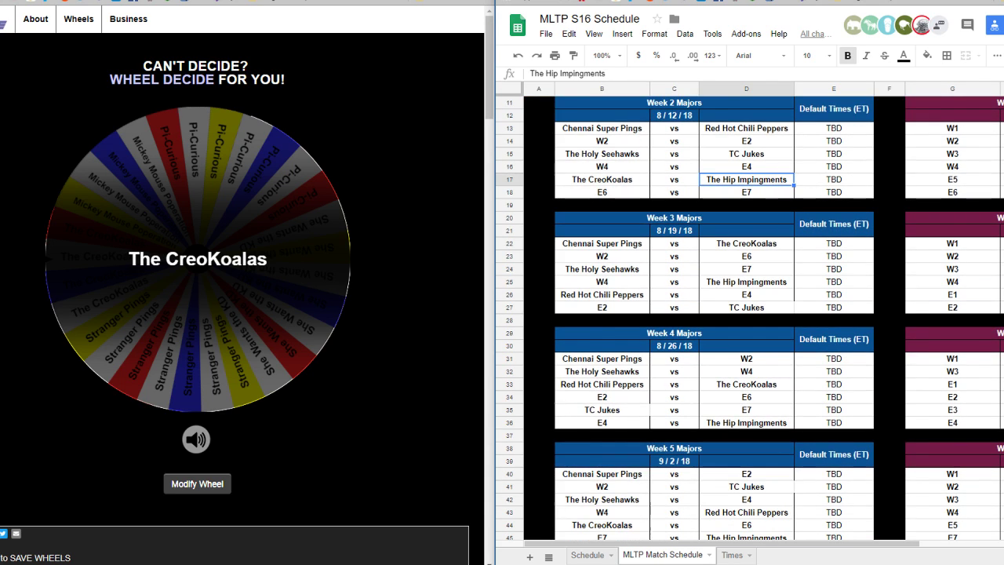
{"action": "left_click_drag", "start_coordinate": [601, 244], "coordinate": [746, 244]}
{"action": "left_click", "coordinate": [746, 244]}
{"action": "scroll", "coordinate": [750, 317], "scroll_direction": "down", "scroll_amount": 2}
{"action": "scroll", "coordinate": [750, 318], "scroll_direction": "up", "scroll_amount": 6}
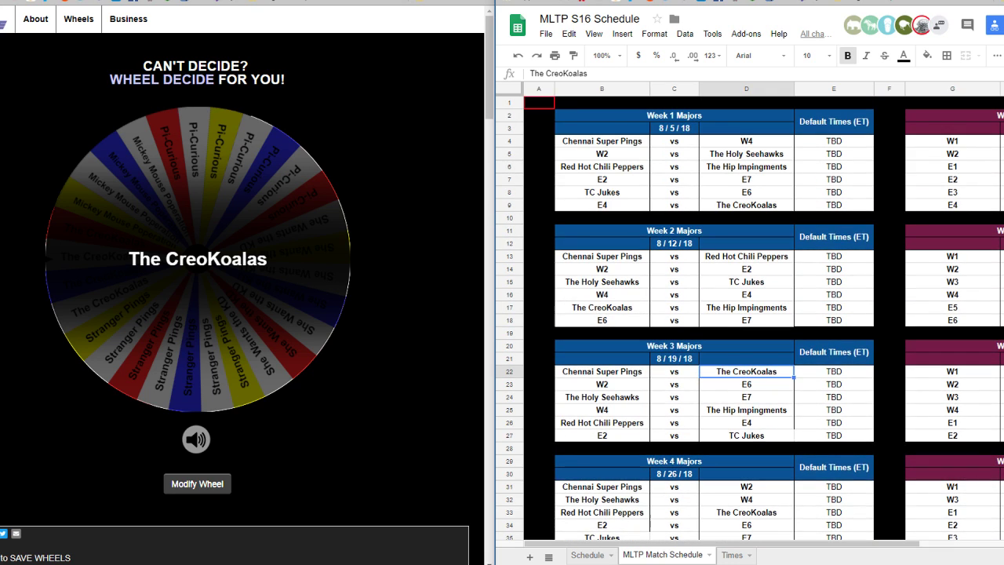
{"action": "scroll", "coordinate": [750, 317], "scroll_direction": "down", "scroll_amount": 2}
{"action": "scroll", "coordinate": [750, 317], "scroll_direction": "up", "scroll_amount": 2}
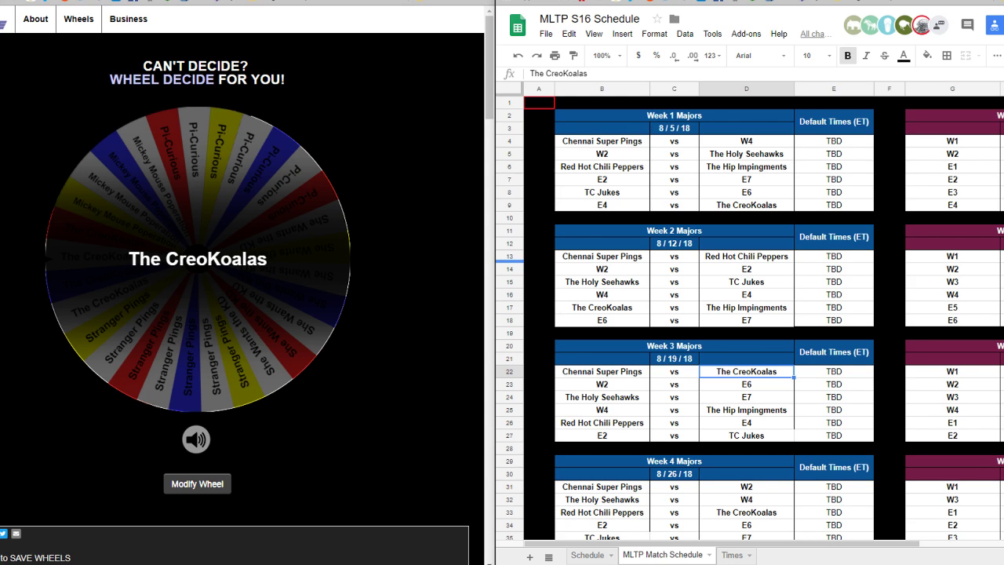
- Highlight the seventh seed, W2, in the RANDOM.ORG list, and clear all team choices from the wheel builder
{"action": "key", "text": "ctrl+Tab"}
{"action": "double_click", "coordinate": [573, 226]}
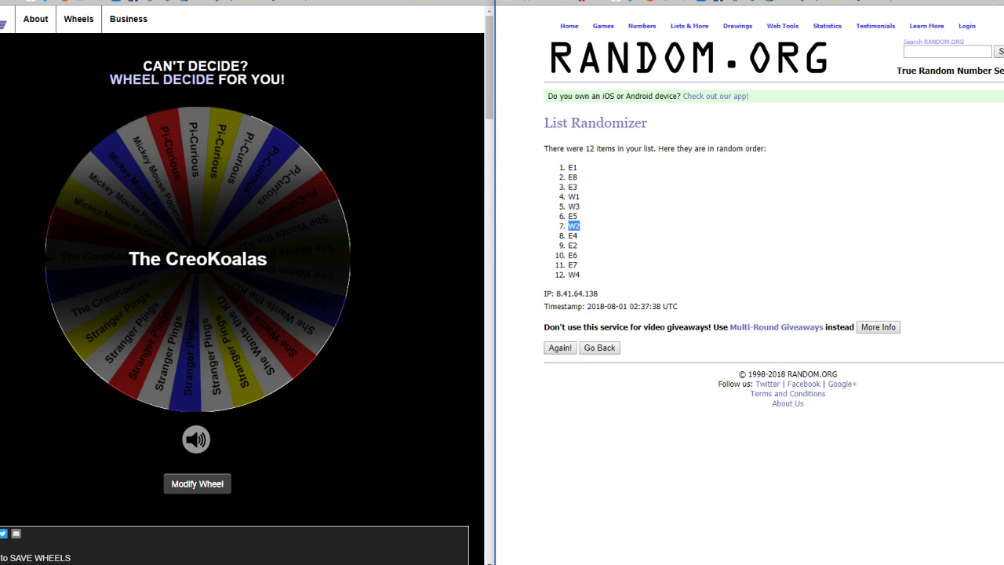
{"action": "key", "text": "alt+Tab"}
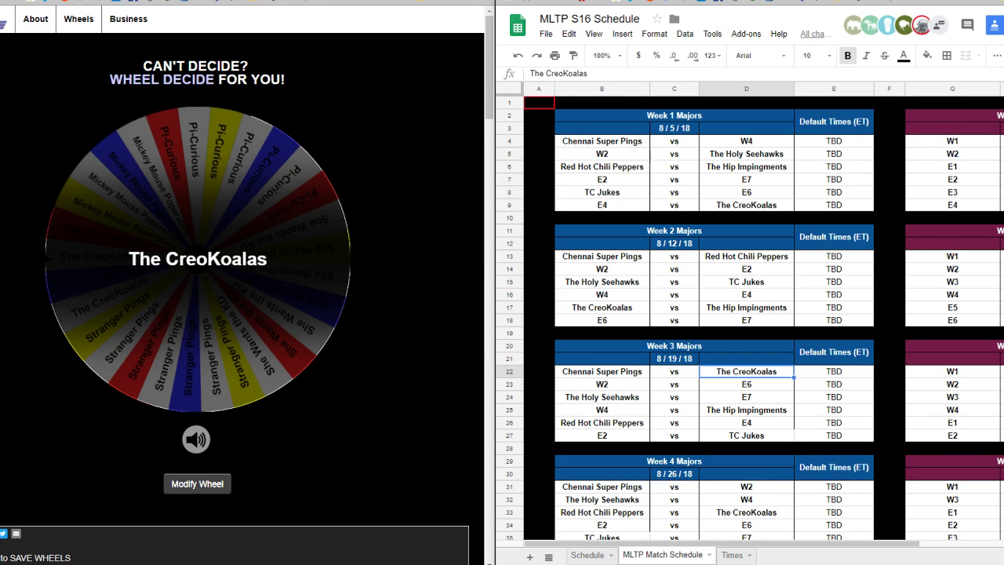
{"action": "scroll", "coordinate": [235, 282], "scroll_direction": "down", "scroll_amount": 5}
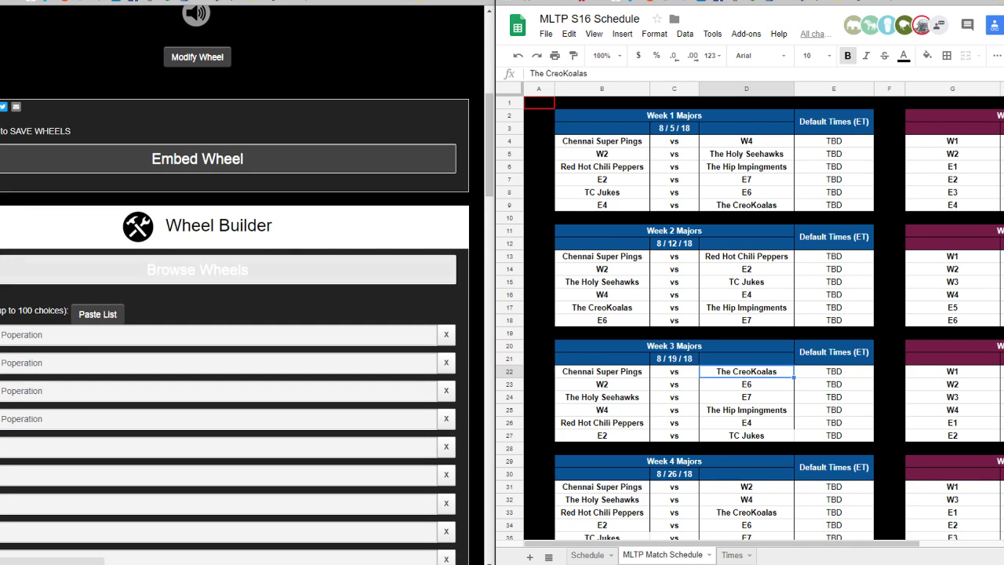
{"action": "scroll", "coordinate": [235, 283], "scroll_direction": "down", "scroll_amount": 10}
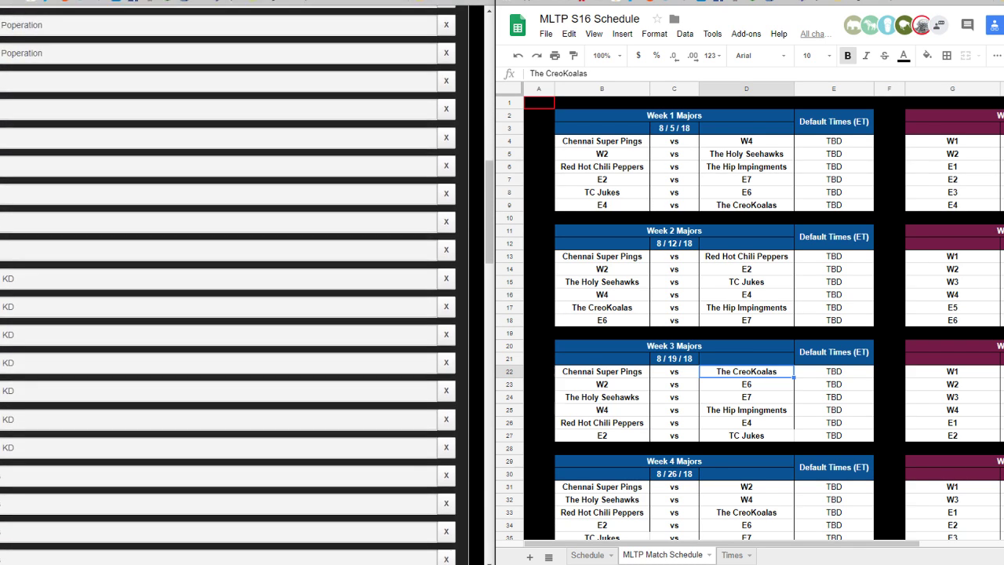
{"action": "scroll", "coordinate": [235, 282], "scroll_direction": "up", "scroll_amount": 15}
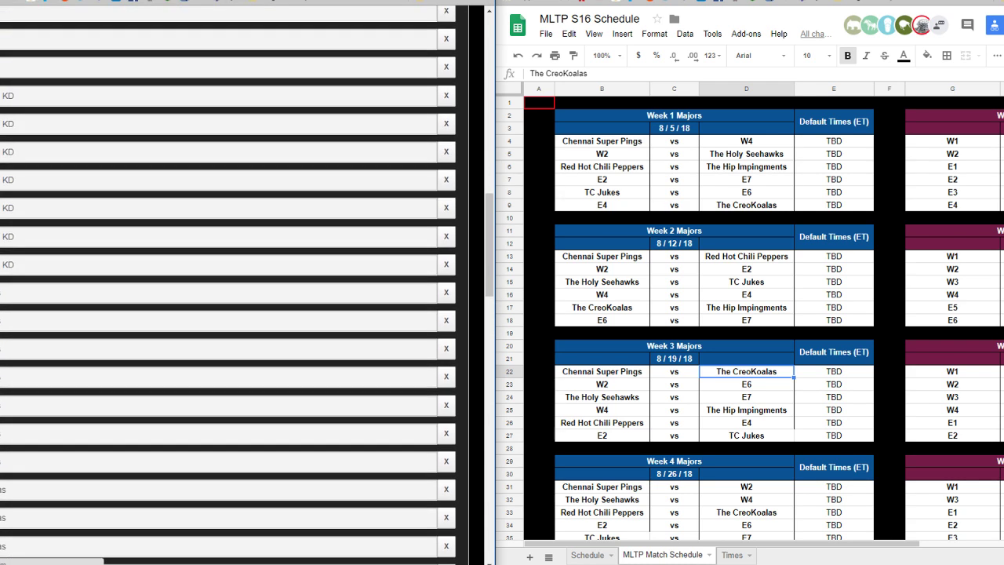
{"action": "scroll", "coordinate": [235, 283], "scroll_direction": "down", "scroll_amount": 7}
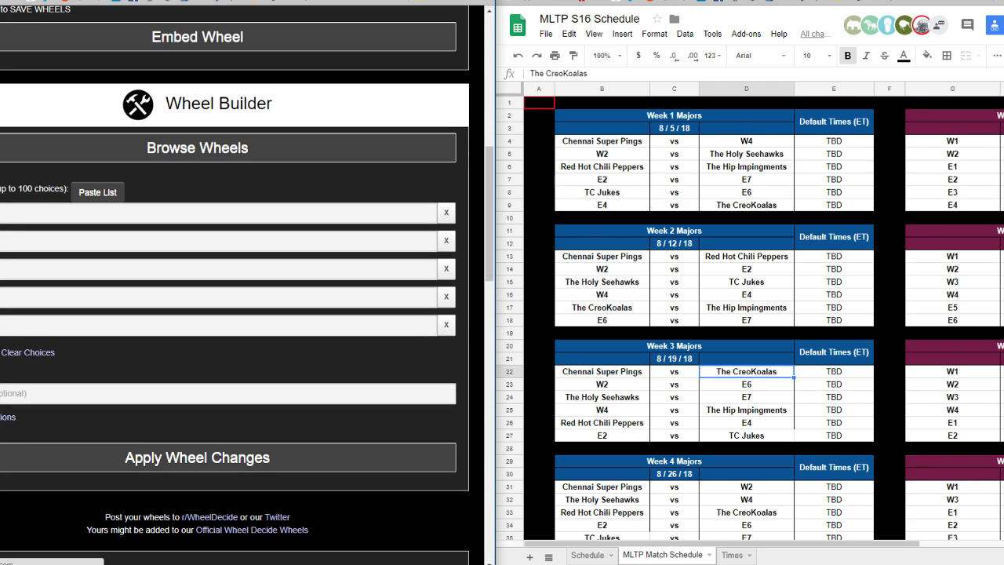
- Enter Centra of Attention as the first three choices in the emptied wheel builder
{"action": "left_click", "coordinate": [211, 231]}
{"action": "left_click", "coordinate": [211, 240]}
{"action": "left_click", "coordinate": [211, 271]}
{"action": "left_click", "coordinate": [212, 241]}
{"action": "left_click", "coordinate": [212, 213]}
{"action": "key", "text": "ctrl+a"}
{"action": "key", "text": "ctrl+s"}
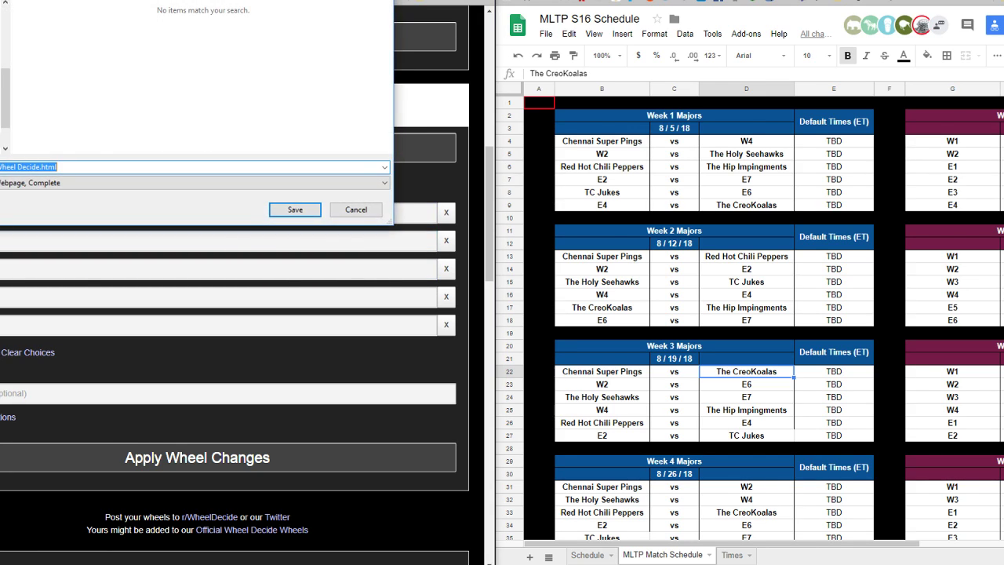
{"action": "key", "text": "Escape"}
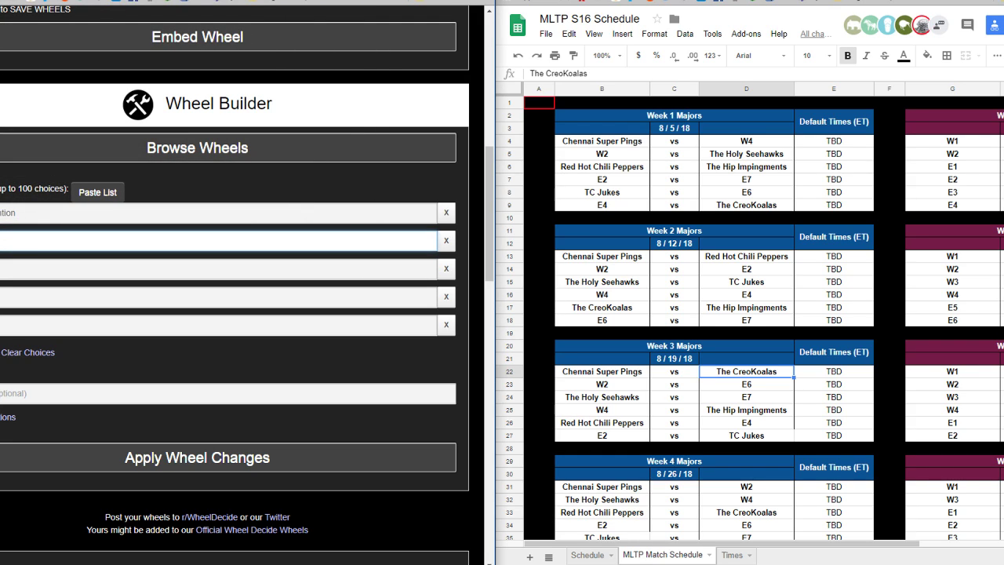
{"action": "key", "text": "ctrl+v"}
{"action": "key", "text": "Tab"}
{"action": "key", "text": "ctrl+v"}
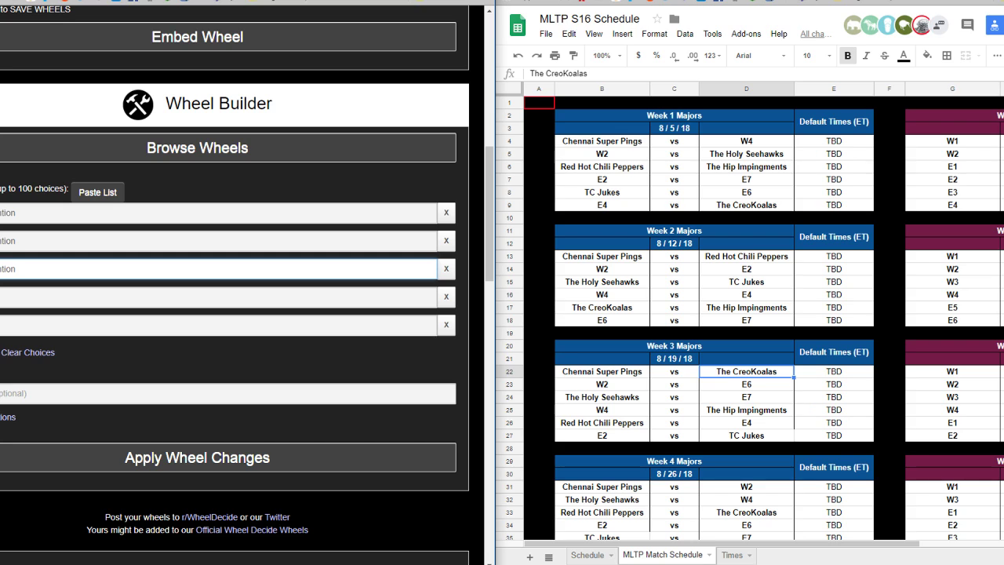
- Set the wheel choices to one Centra of Attention and one The Good Gravy Boat entry, then apply them and spin
{"action": "scroll", "coordinate": [236, 283], "scroll_direction": "up", "scroll_amount": 5}
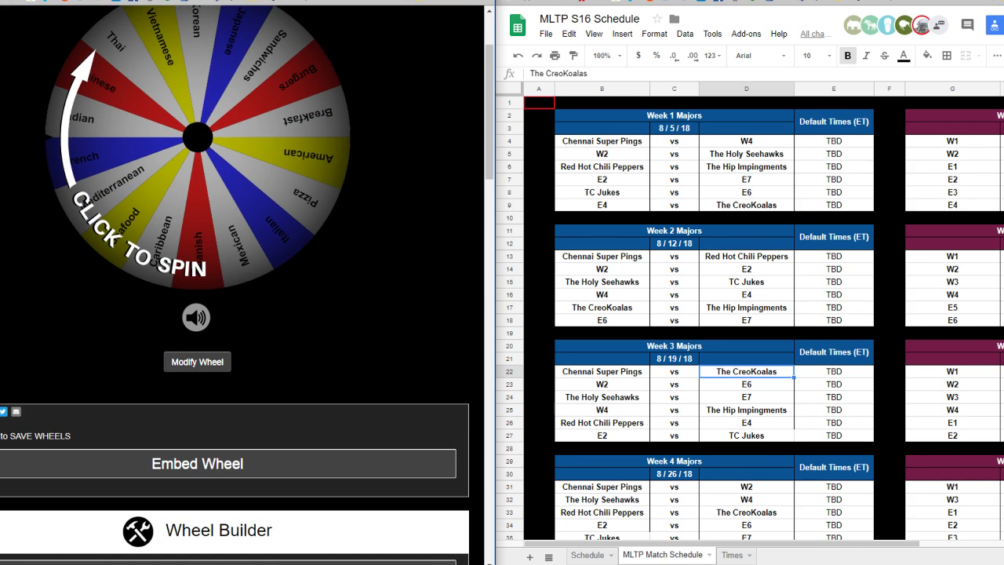
{"action": "key", "text": "ctrl+Tab"}
{"action": "key", "text": "ctrl+shift+Tab"}
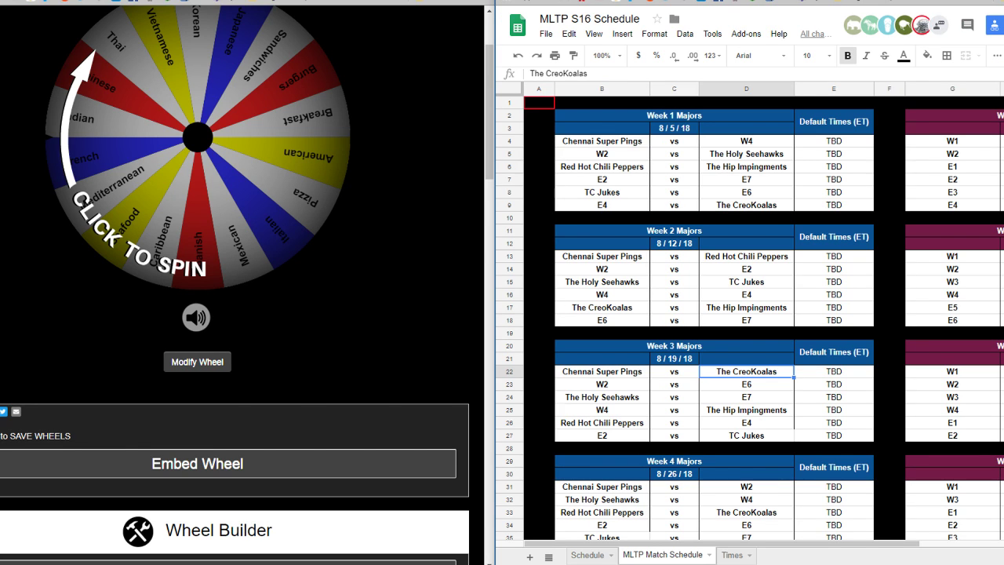
{"action": "scroll", "coordinate": [235, 282], "scroll_direction": "down", "scroll_amount": 2}
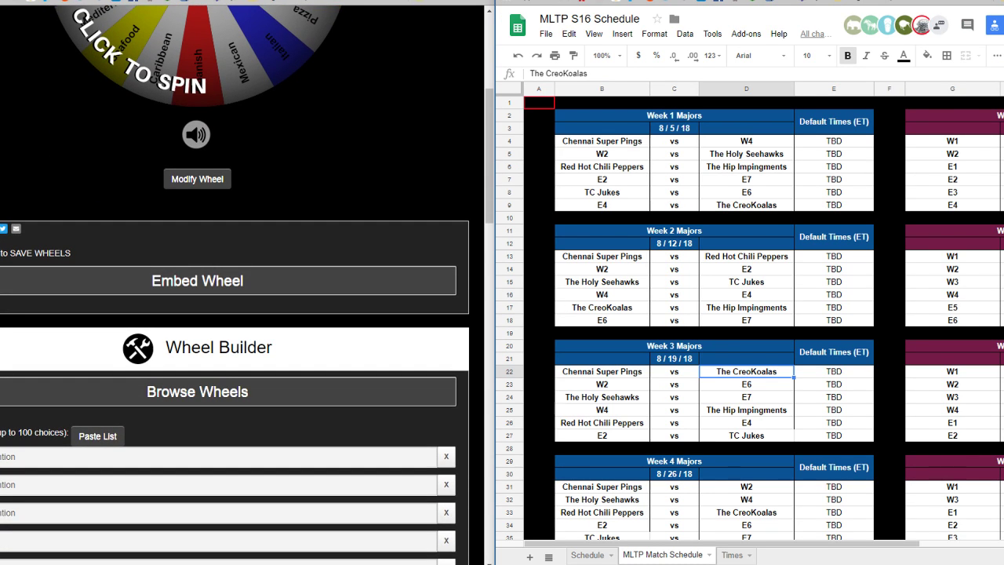
{"action": "scroll", "coordinate": [235, 282], "scroll_direction": "down", "scroll_amount": 2}
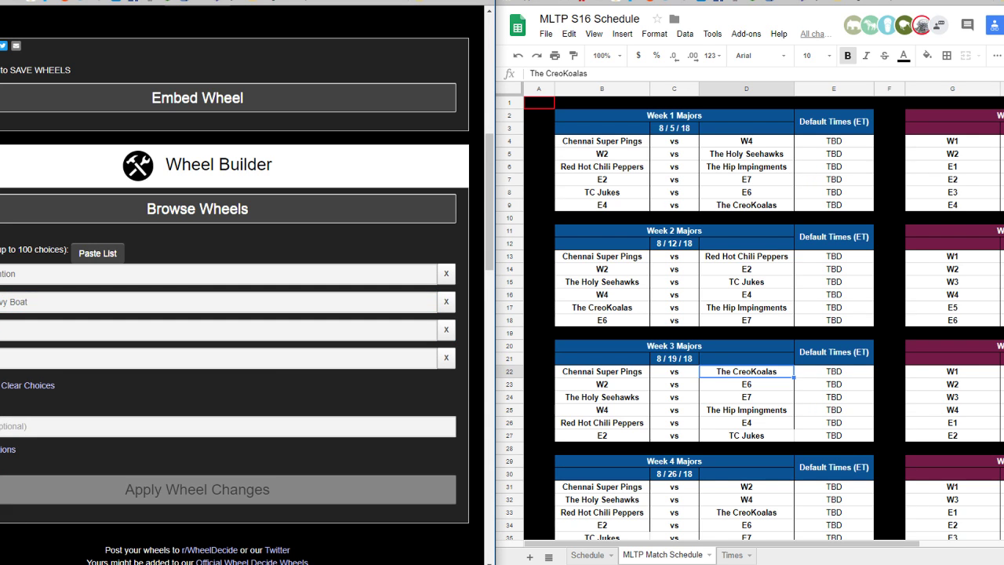
{"action": "left_click", "coordinate": [197, 490]}
{"action": "left_click", "coordinate": [198, 270]}
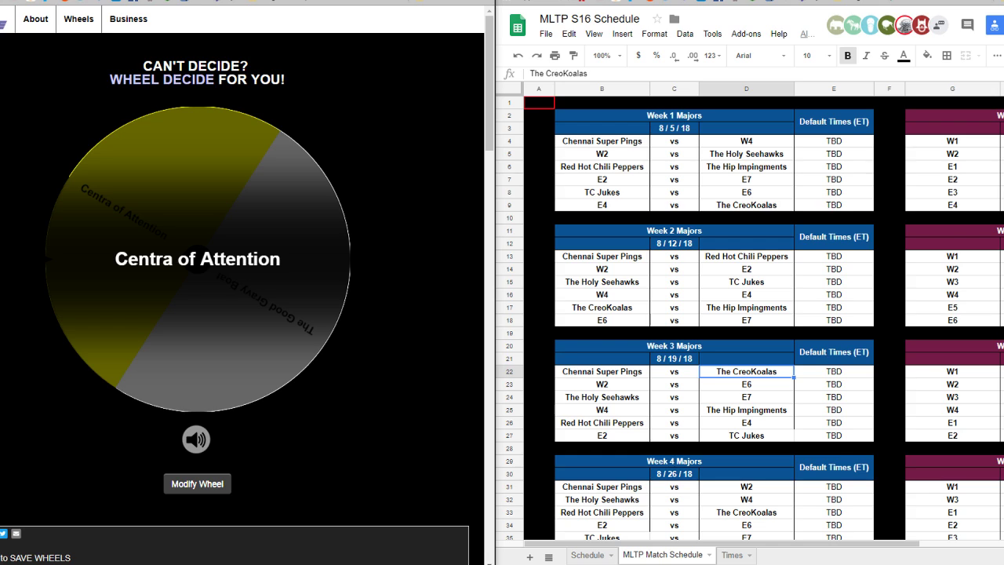
- Replace W2 with Centra of Attention in the Week 1, Week 2 and Week 3 Majors matchups
{"action": "key", "text": "ctrl+Tab"}
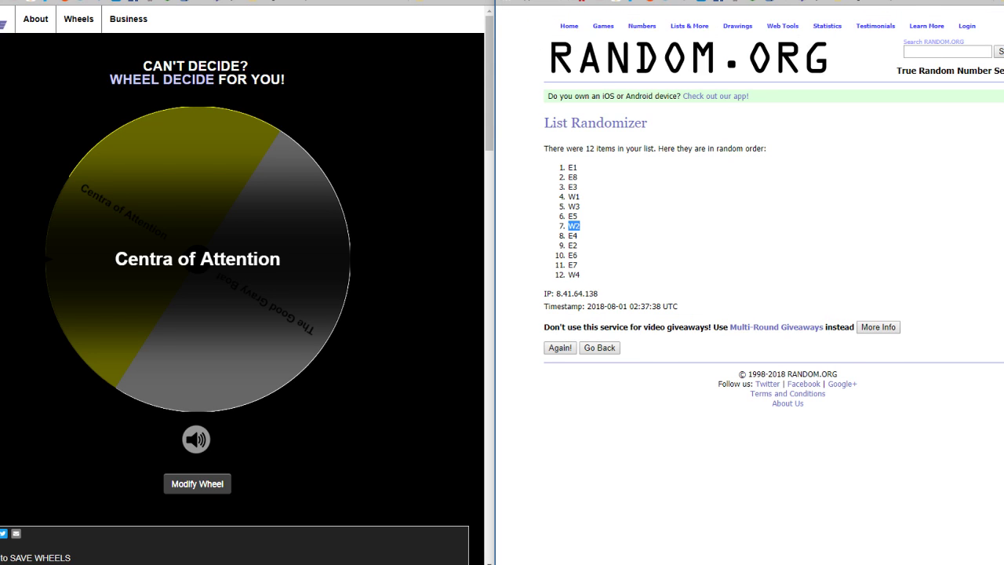
{"action": "key", "text": "ctrl+shift+Tab"}
{"action": "left_click", "coordinate": [603, 154]}
{"action": "type", "text": "Centra of Attention"}
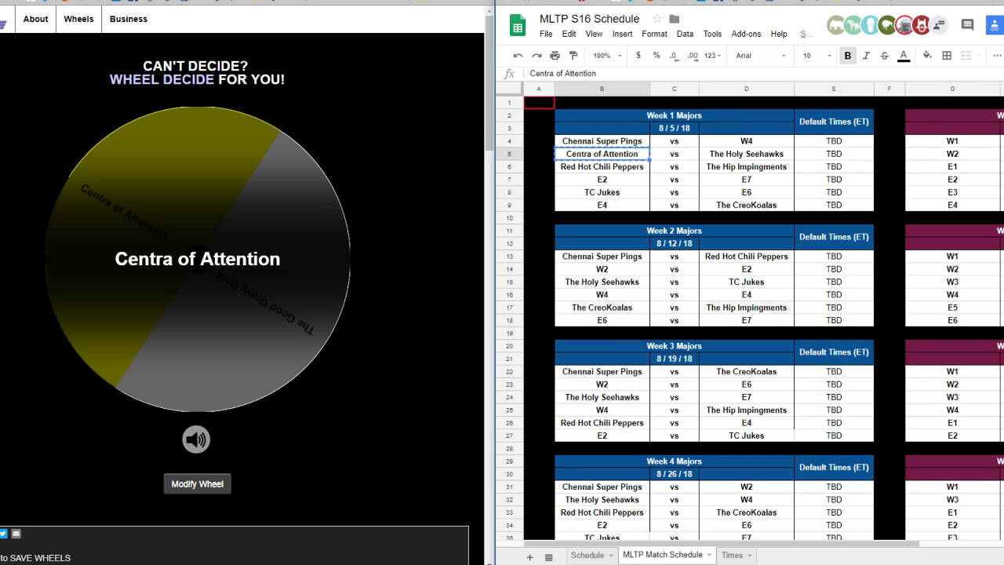
{"action": "left_click", "coordinate": [602, 269]}
{"action": "type", "text": "Centra of Attention"}
{"action": "left_click", "coordinate": [601, 385]}
{"action": "type", "text": "Centra of Attention"}
{"action": "scroll", "coordinate": [601, 384], "scroll_direction": "down", "scroll_amount": 2}
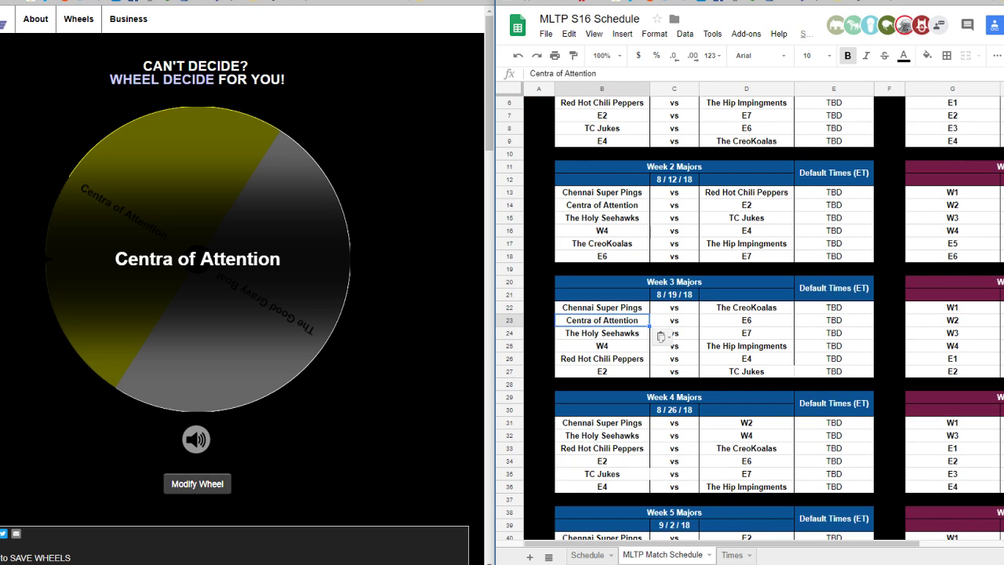
- Replace W2 with Centra of Attention in the Week 4 through Week 7 Majors matchups
{"action": "left_click", "coordinate": [746, 423]}
{"action": "type", "text": "Centra of Attention"}
{"action": "scroll", "coordinate": [745, 423], "scroll_direction": "down", "scroll_amount": 2}
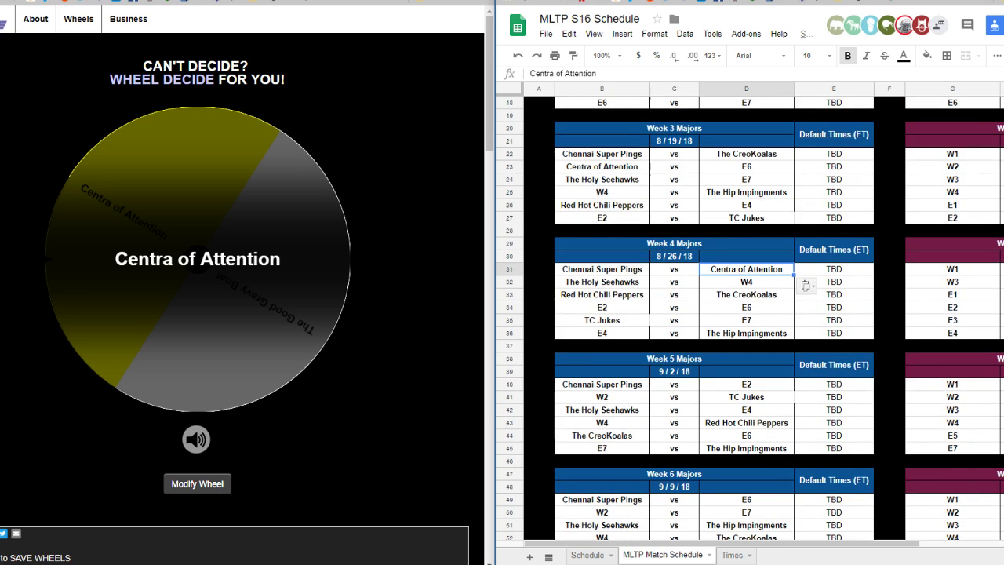
{"action": "left_click", "coordinate": [601, 397]}
{"action": "type", "text": "Centra of Attention"}
{"action": "scroll", "coordinate": [601, 397], "scroll_direction": "down", "scroll_amount": 2}
{"action": "left_click", "coordinate": [602, 384]}
{"action": "key", "text": "ctrl+v"}
{"action": "scroll", "coordinate": [627, 353], "scroll_direction": "down", "scroll_amount": 3}
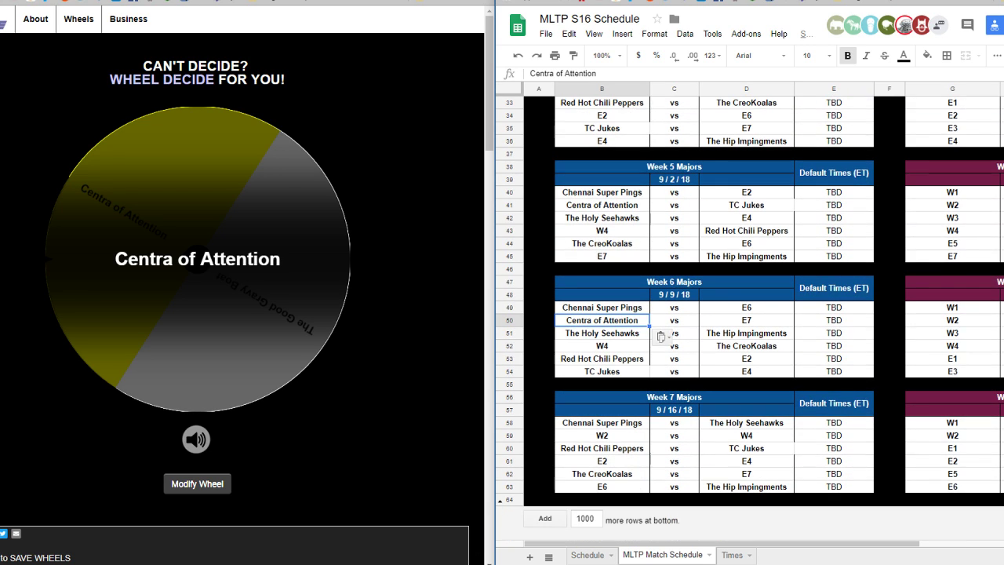
{"action": "left_click", "coordinate": [601, 435]}
{"action": "key", "text": "ctrl+v"}
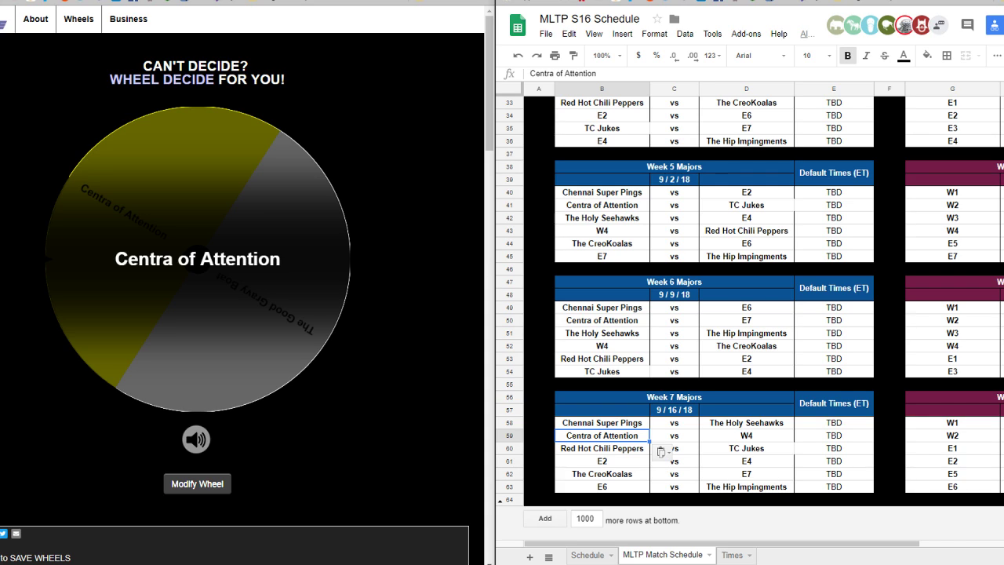
- Replace W4 with The Good Gravy Boat in the Week 6 and Week 7 Majors matchups
{"action": "left_click", "coordinate": [601, 346]}
{"action": "type", "text": "The Good Gravy Boat"}
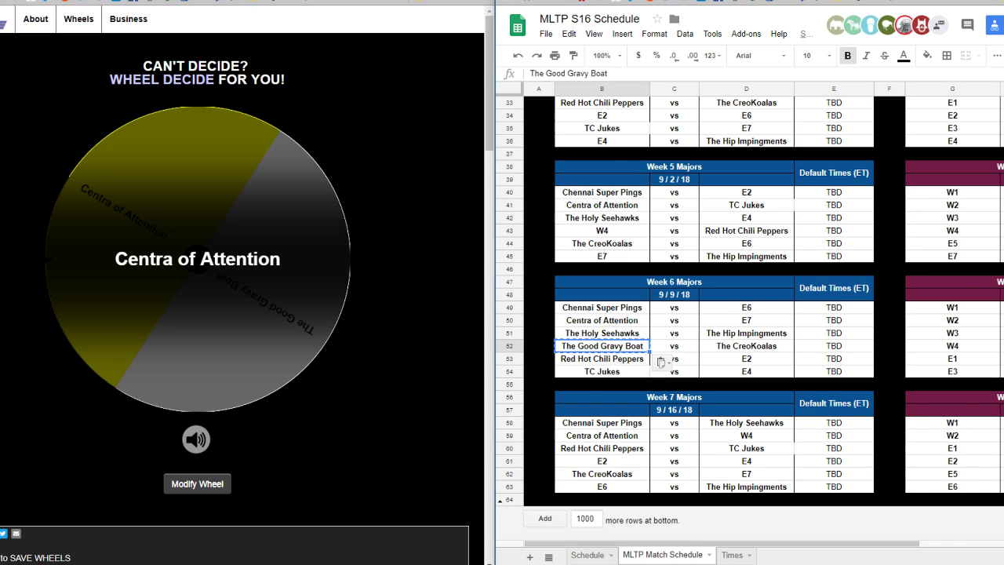
{"action": "scroll", "coordinate": [750, 320], "scroll_direction": "up", "scroll_amount": 10}
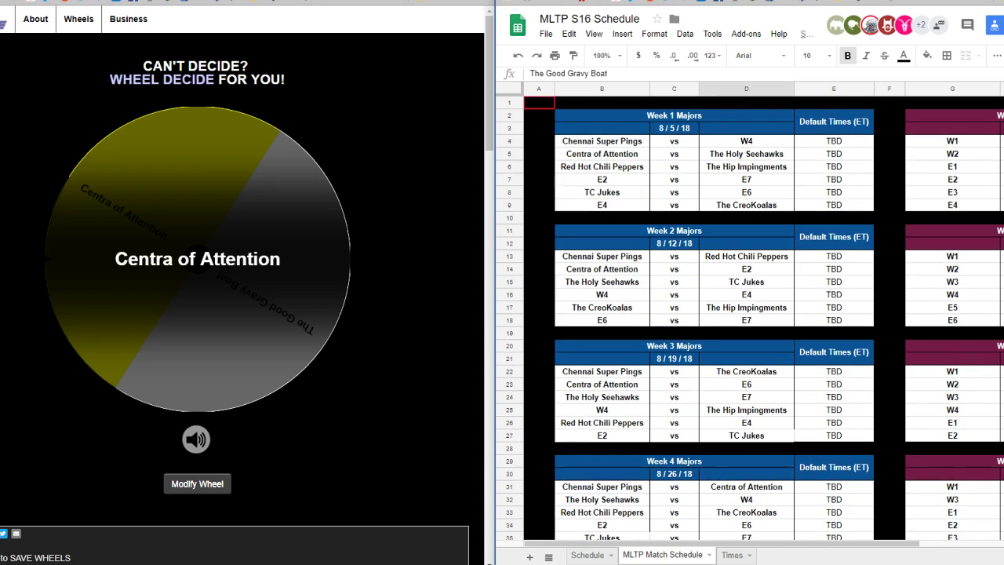
- Replace W4 with The Good Gravy Boat in the Week 1, Week 2 and Week 3 Majors matchups
{"action": "left_click", "coordinate": [746, 141]}
{"action": "type", "text": "The Good Gravy Boat"}
{"action": "left_click", "coordinate": [601, 307]}
{"action": "left_click", "coordinate": [601, 296]}
{"action": "type", "text": "The Good Gravy Boat"}
{"action": "left_click", "coordinate": [602, 422]}
{"action": "left_click", "coordinate": [601, 409]}
{"action": "type", "text": "The Good Gravy Boat"}
{"action": "scroll", "coordinate": [750, 318], "scroll_direction": "down", "scroll_amount": 2}
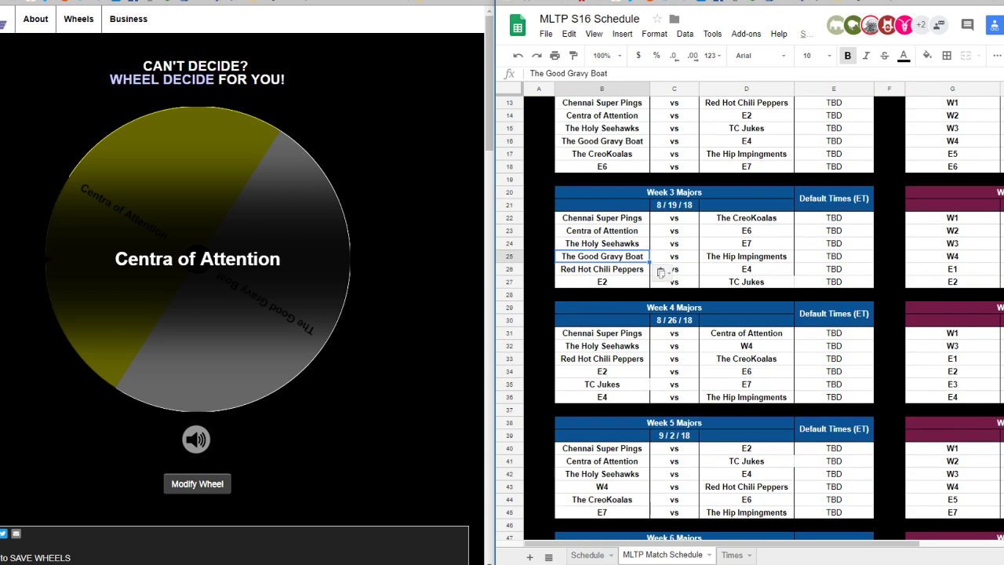
- Replace W4 with The Good Gravy Boat in the Week 4 and Week 5 Majors matchups
{"action": "left_click", "coordinate": [746, 346]}
{"action": "type", "text": "The Good Gravy Boat"}
{"action": "scroll", "coordinate": [745, 346], "scroll_direction": "down", "scroll_amount": 1}
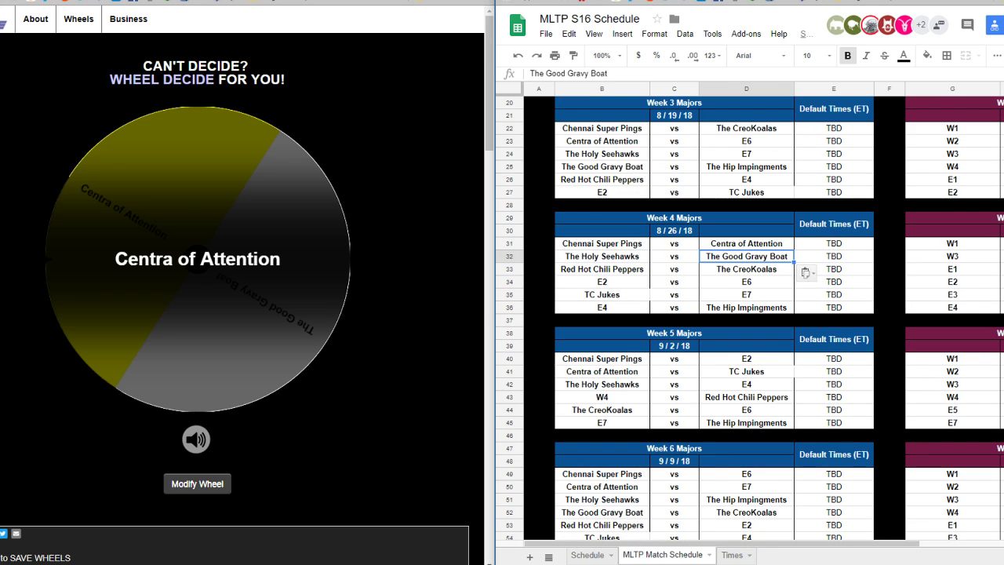
{"action": "left_click", "coordinate": [602, 398]}
{"action": "type", "text": "The Good Gravy Boat"}
{"action": "scroll", "coordinate": [601, 398], "scroll_direction": "down", "scroll_amount": 2}
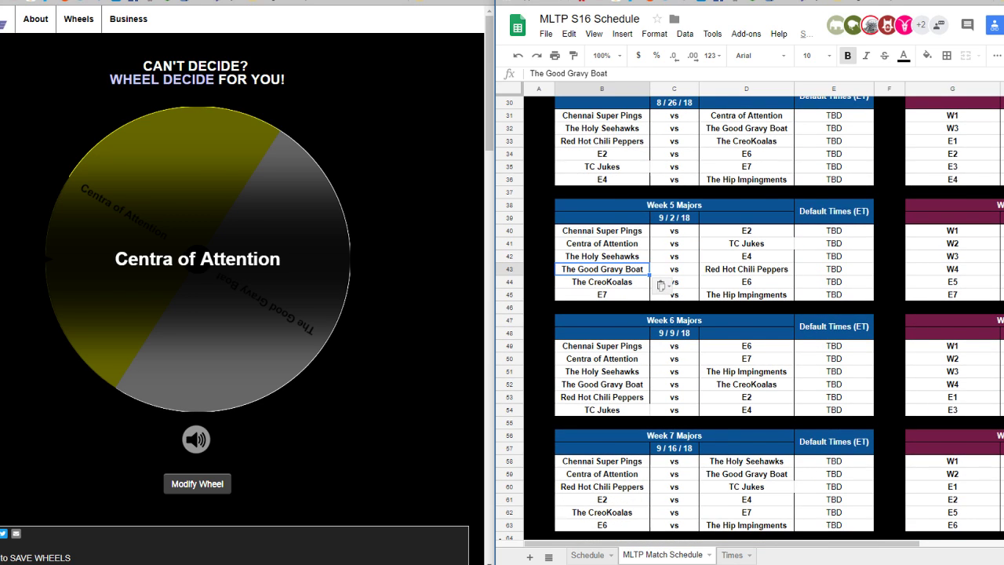
{"action": "scroll", "coordinate": [749, 314], "scroll_direction": "up", "scroll_amount": 6}
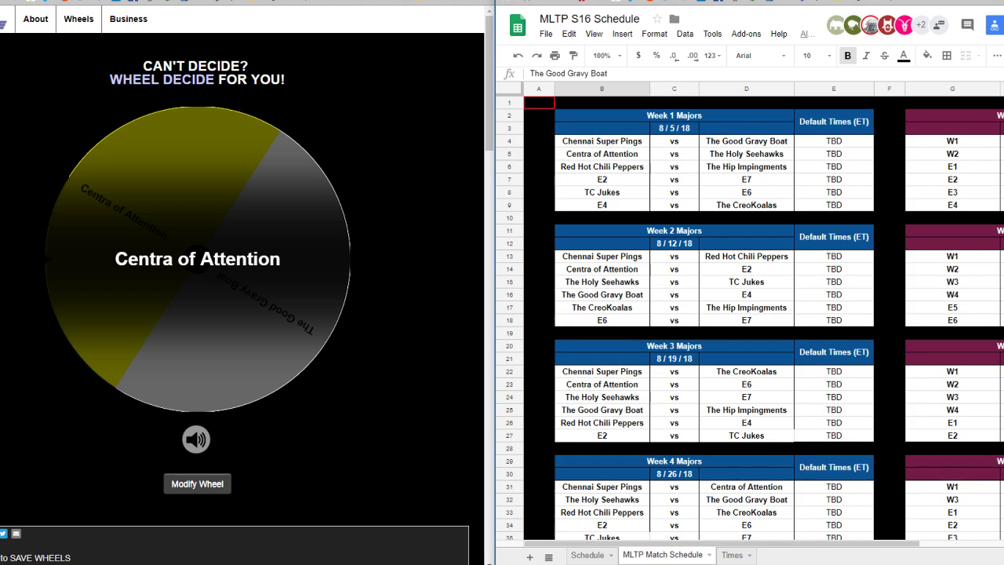
- Highlight the eighth seed, E4, in the RANDOM.ORG list, and reset the decision wheel to its default food choices
{"action": "left_click", "coordinate": [701, 1]}
{"action": "mouse_move", "coordinate": [576, 226]}
{"action": "left_mouse_down"}
{"action": "mouse_move", "coordinate": [527, 229]}
{"action": "mouse_move", "coordinate": [565, 235]}
{"action": "left_mouse_up"}
{"action": "left_click", "coordinate": [580, 234]}
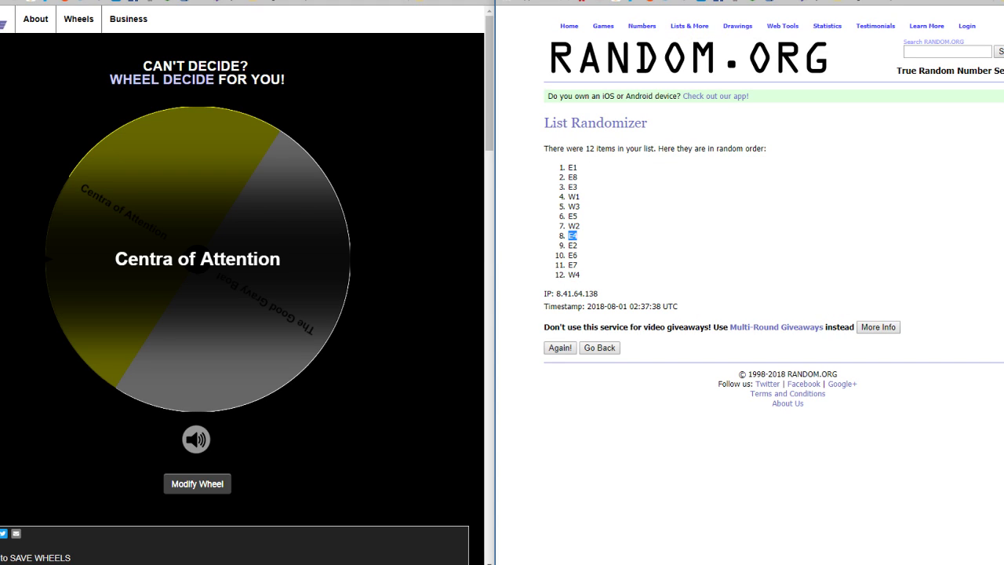
{"action": "key", "text": "alt+Tab"}
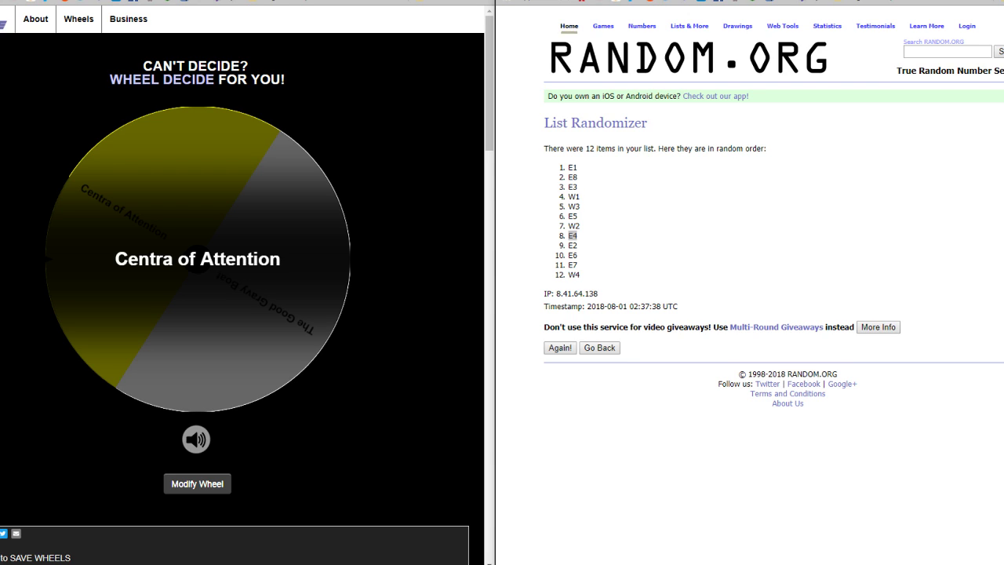
{"action": "scroll", "coordinate": [235, 282], "scroll_direction": "down", "scroll_amount": 6}
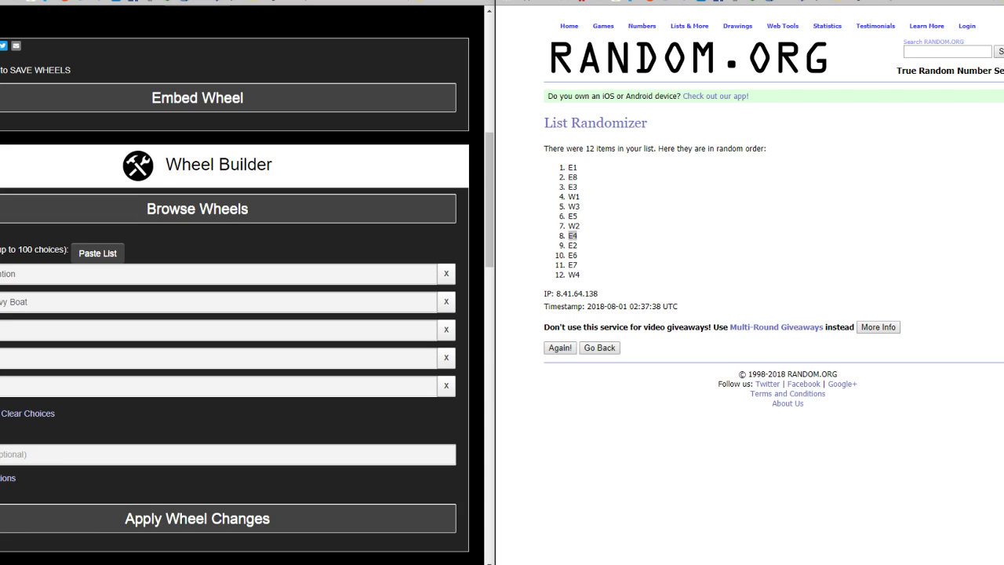
{"action": "scroll", "coordinate": [235, 283], "scroll_direction": "up", "scroll_amount": 6}
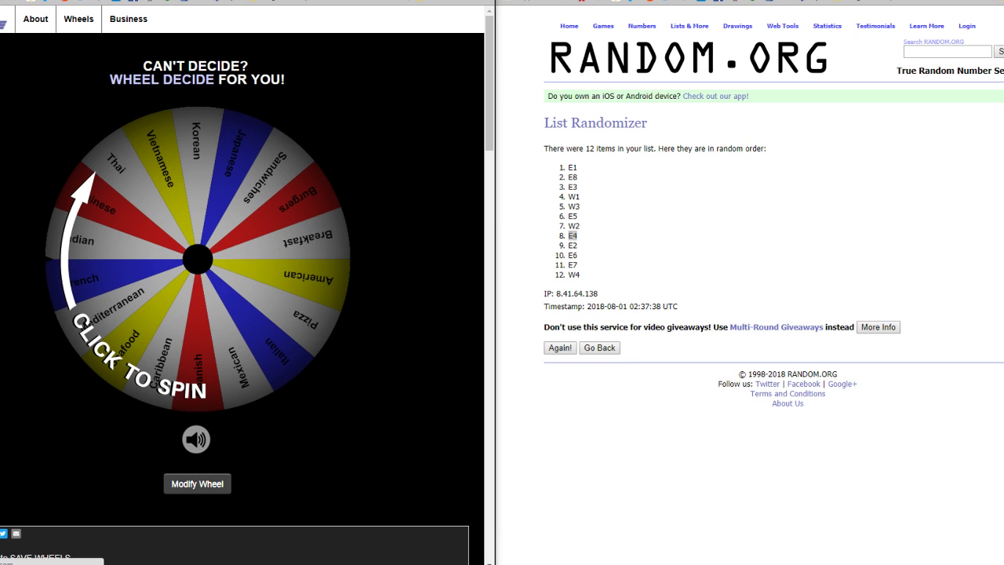
- Enter Mickey Mouse Poperation as five choices in the wheel builder
{"action": "scroll", "coordinate": [235, 330], "scroll_direction": "down", "scroll_amount": 5}
{"action": "left_click", "coordinate": [218, 395]}
{"action": "type", "text": "Poperation"}
{"action": "left_click", "coordinate": [218, 423]}
{"action": "type", "text": "Poperation"}
{"action": "left_click", "coordinate": [218, 451]}
{"action": "type", "text": "Poperation"}
{"action": "key", "text": "Tab"}
{"action": "type", "text": "Poperation"}
{"action": "key", "text": "Tab"}
{"action": "type", "text": "Poperation"}
{"action": "scroll", "coordinate": [235, 282], "scroll_direction": "down", "scroll_amount": 3}
{"action": "key", "text": "alt+Tab"}
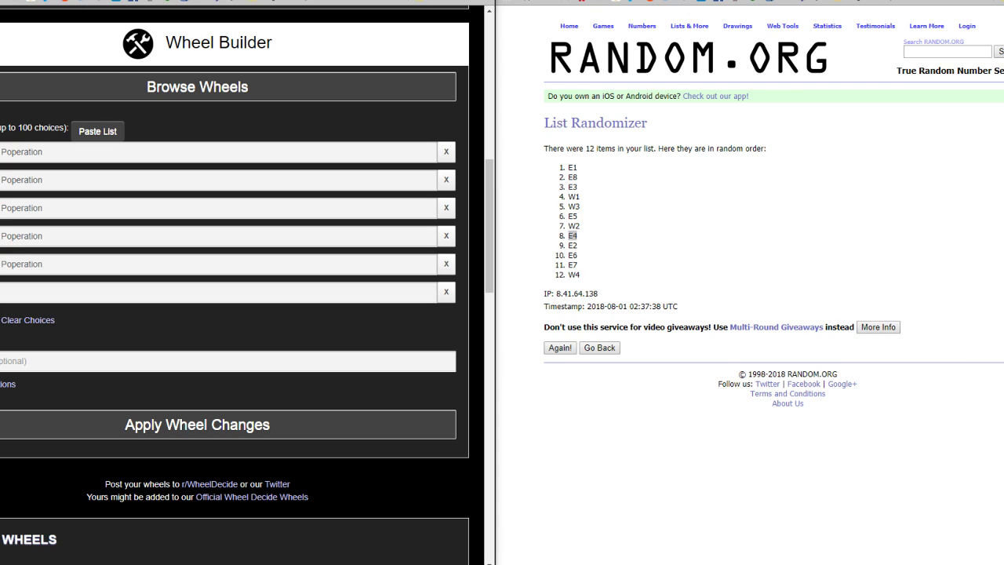
- Add Pi-Curious as seven more choices below the Mickey Mouse Poperation entries
{"action": "left_click", "coordinate": [218, 292]}
{"action": "key", "text": "Tab"}
{"action": "key", "text": "Tab"}
{"action": "key", "text": "Tab"}
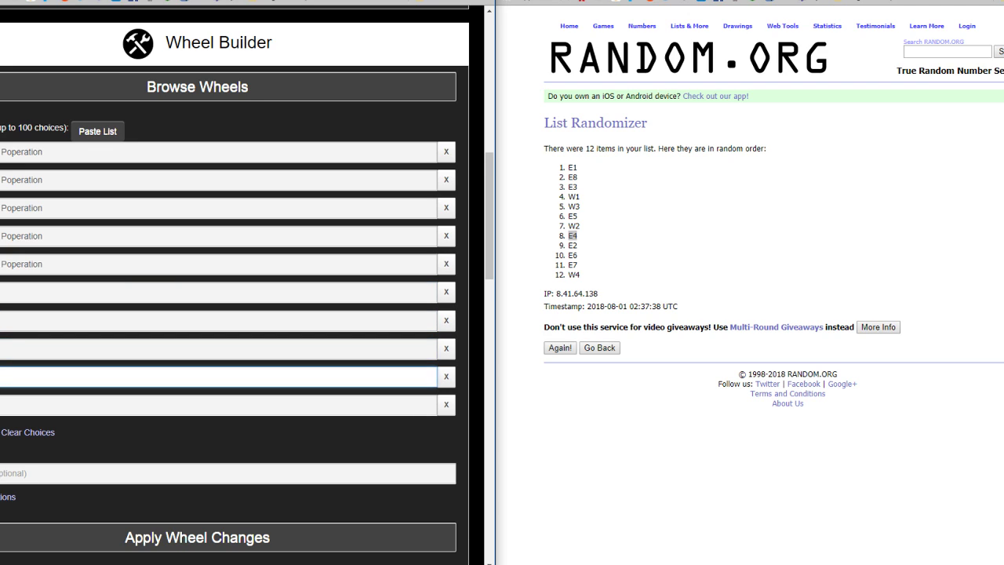
{"action": "key", "text": "Tab"}
{"action": "key", "text": "Tab"}
{"action": "key", "text": "Tab"}
{"action": "key", "text": "alt+Tab"}
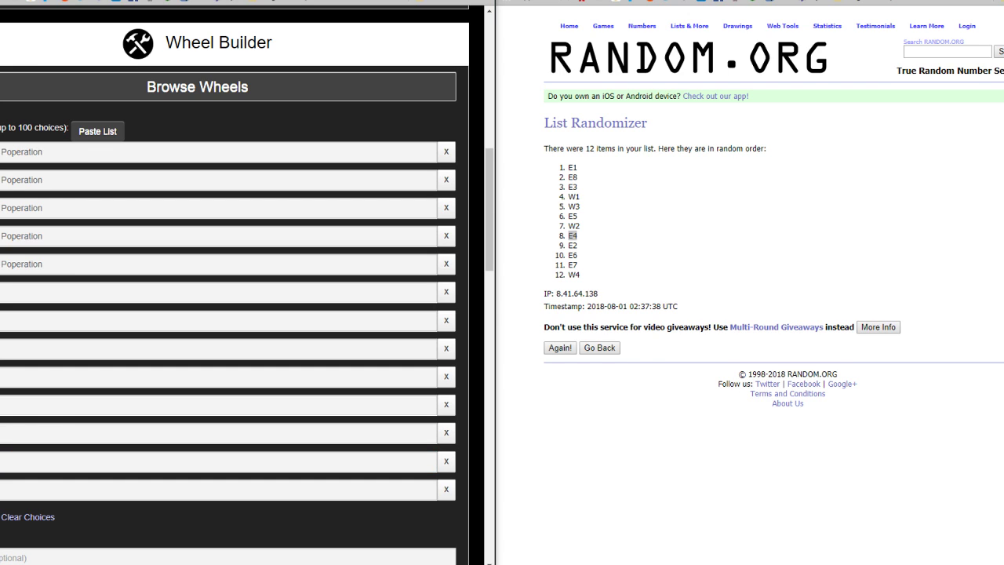
- Add She Wants the KD as seven more choices below the Pi-Curious entries
{"action": "scroll", "coordinate": [219, 247], "scroll_direction": "down", "scroll_amount": 3}
{"action": "left_click", "coordinate": [219, 246]}
{"action": "key", "text": "ctrl+v"}
{"action": "left_click", "coordinate": [220, 274]}
{"action": "key", "text": "ctrl+v"}
{"action": "left_click", "coordinate": [220, 302]}
{"action": "type", "text": "KD"}
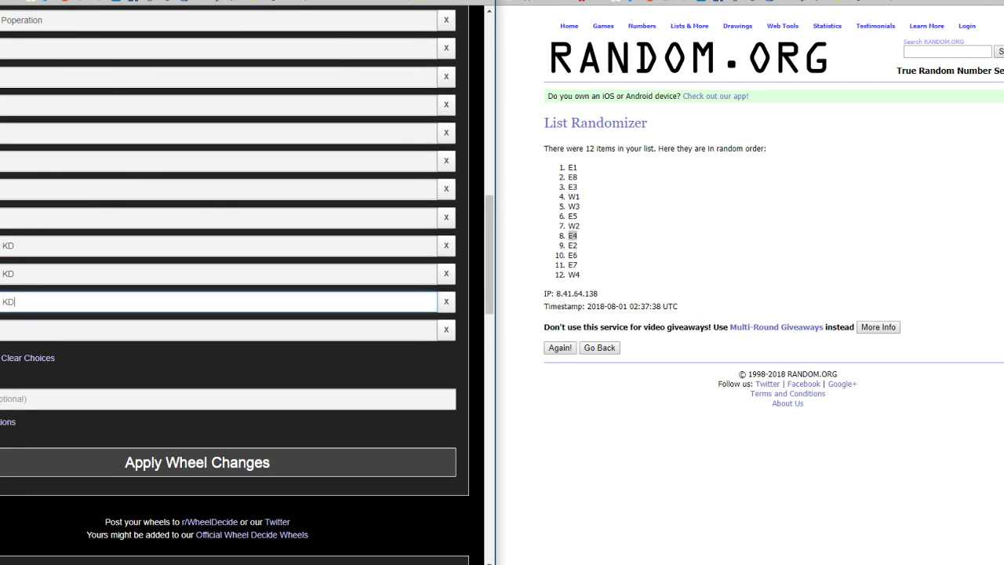
{"action": "key", "text": "Tab"}
{"action": "type", "text": "KD"}
{"action": "key", "text": "Tab"}
{"action": "type", "text": "KD"}
{"action": "key", "text": "Tab"}
{"action": "type", "text": "KD"}
{"action": "key", "text": "Tab"}
{"action": "type", "text": "KD"}
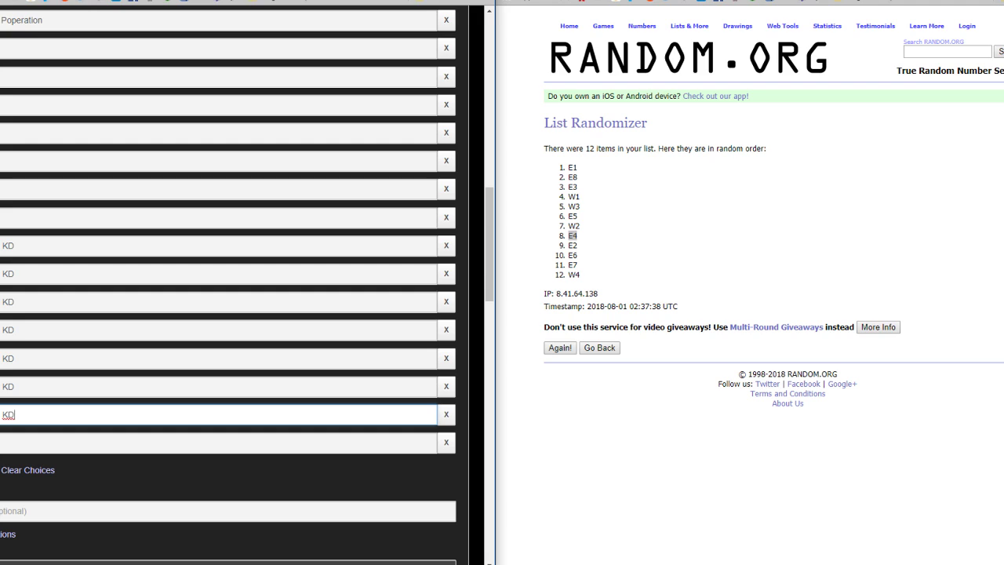
- Remove one She Wants the KD and one Pi-Curious entry from the wheel choices, and add Stranger Pings once at the end
{"action": "left_click", "coordinate": [446, 414]}
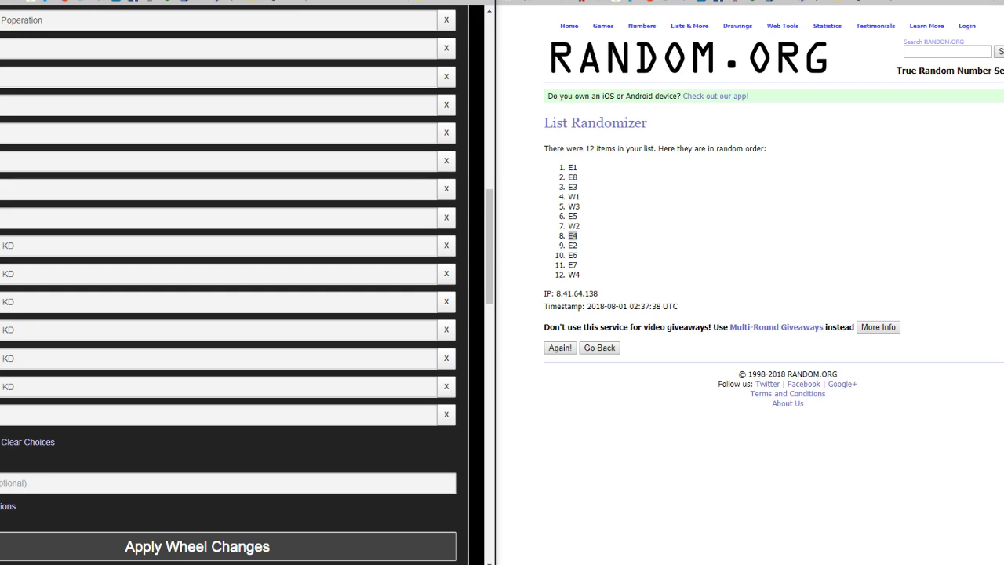
{"action": "left_click", "coordinate": [446, 216]}
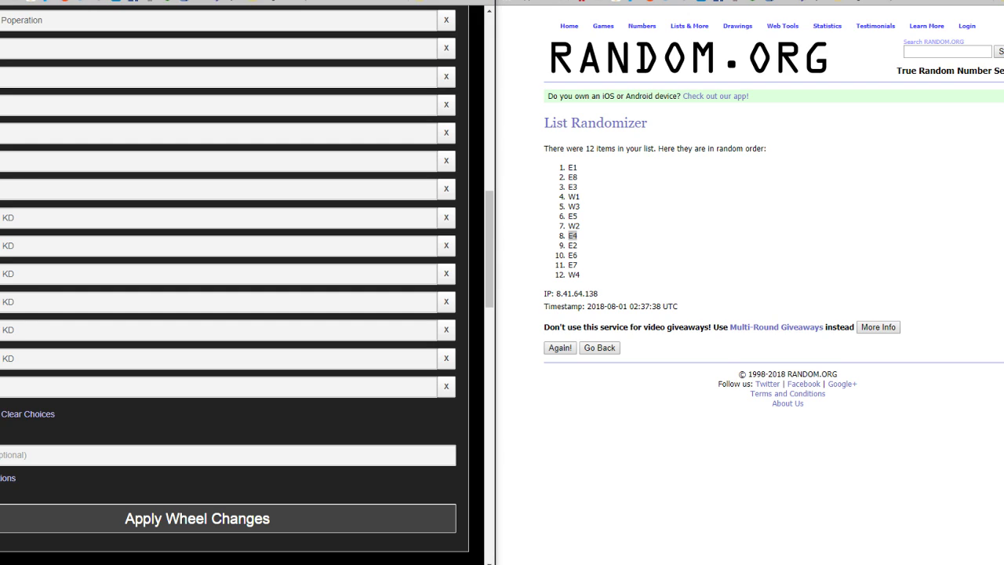
{"action": "left_click", "coordinate": [16, 385]}
{"action": "key", "text": "ctrl+v"}
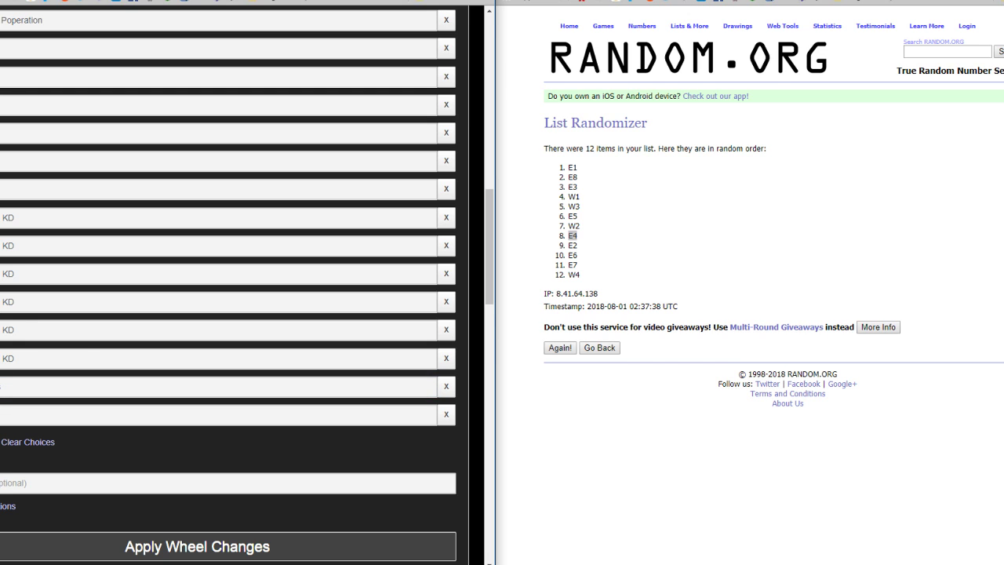
- Apply the wheel changes and spin the wheel to draw the team for E4
{"action": "scroll", "coordinate": [235, 282], "scroll_direction": "up", "scroll_amount": 2}
{"action": "scroll", "coordinate": [227, 424], "scroll_direction": "down", "scroll_amount": 3}
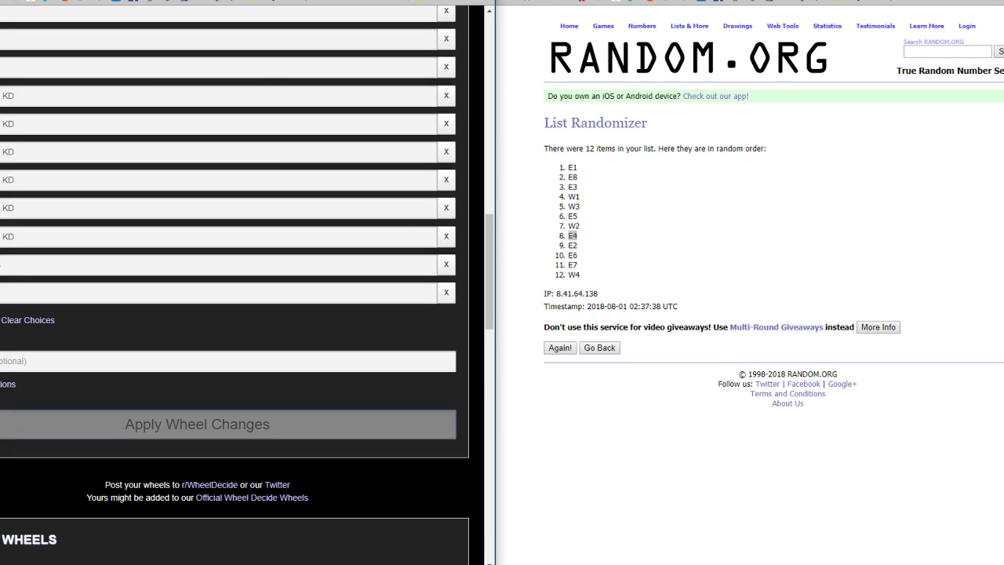
{"action": "scroll", "coordinate": [228, 424], "scroll_direction": "up", "scroll_amount": 4}
{"action": "scroll", "coordinate": [228, 313], "scroll_direction": "up", "scroll_amount": 5}
{"action": "left_click", "coordinate": [197, 259]}
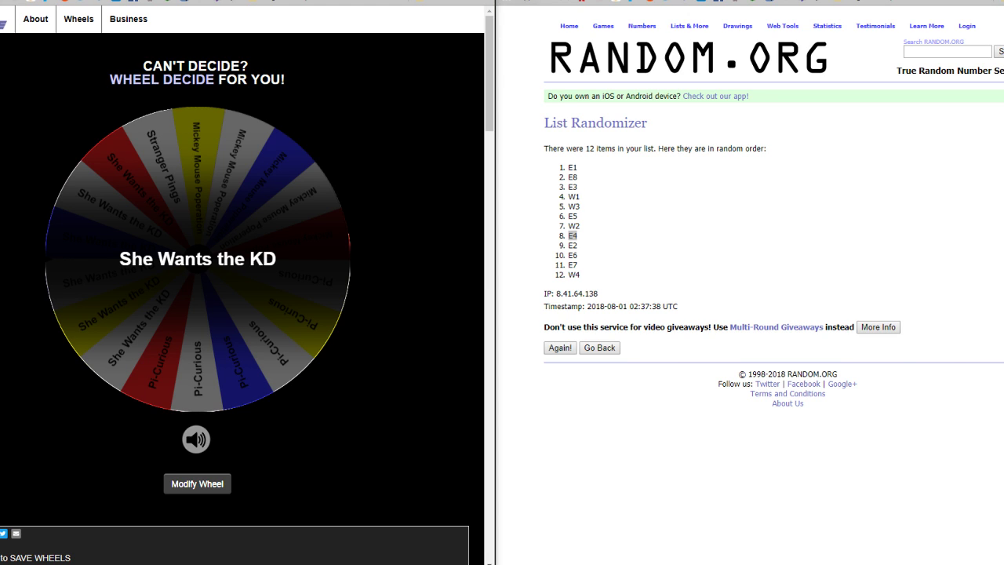
- Replace E4 with She Wants the KD in the Week 1 and Week 2 Majors matchups
{"action": "key", "text": "ctrl+Tab"}
{"action": "left_click", "coordinate": [602, 205]}
{"action": "key", "text": "ctrl+v"}
{"action": "key", "text": "ctrl+c"}
{"action": "left_click", "coordinate": [746, 295]}
{"action": "key", "text": "ctrl+v"}
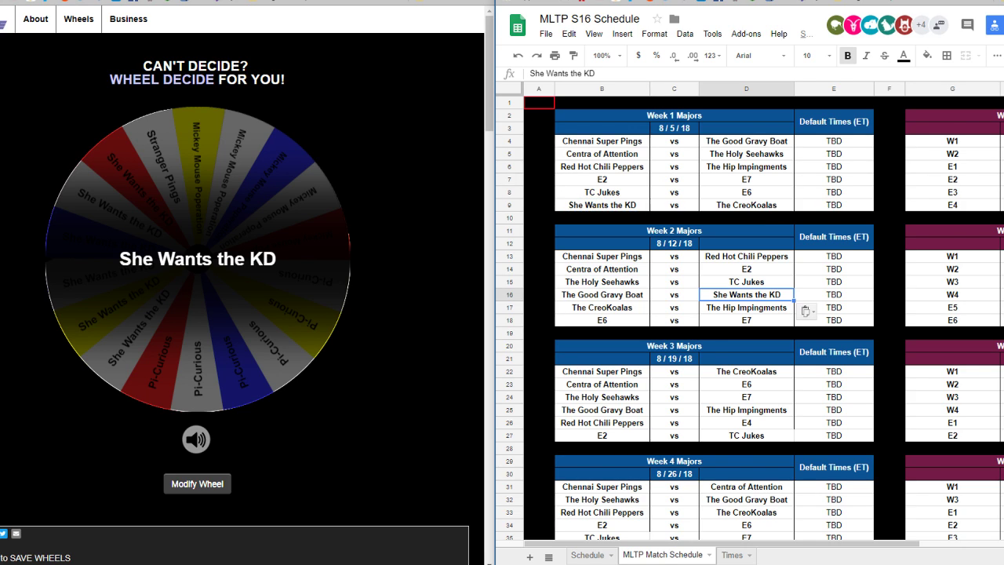
- Replace E4 with She Wants the KD in the Week 3, Week 4 and Week 5 Majors matchups
{"action": "left_click", "coordinate": [746, 422]}
{"action": "key", "text": "ctrl+v"}
{"action": "scroll", "coordinate": [745, 422], "scroll_direction": "down", "scroll_amount": 2}
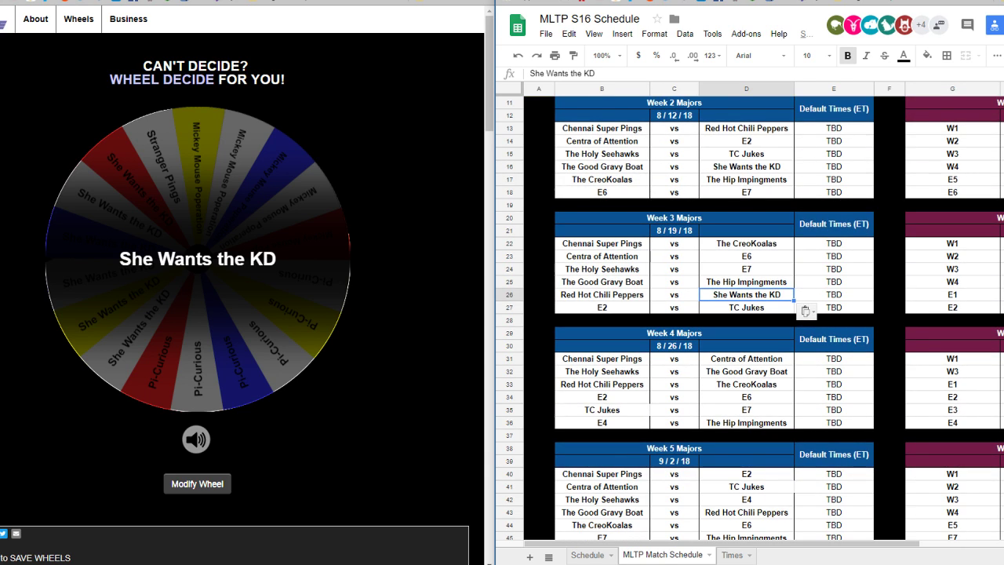
{"action": "left_click", "coordinate": [602, 422]}
{"action": "key", "text": "ctrl+v"}
{"action": "scroll", "coordinate": [602, 423], "scroll_direction": "down", "scroll_amount": 2}
{"action": "left_click", "coordinate": [745, 409]}
{"action": "key", "text": "ctrl+v"}
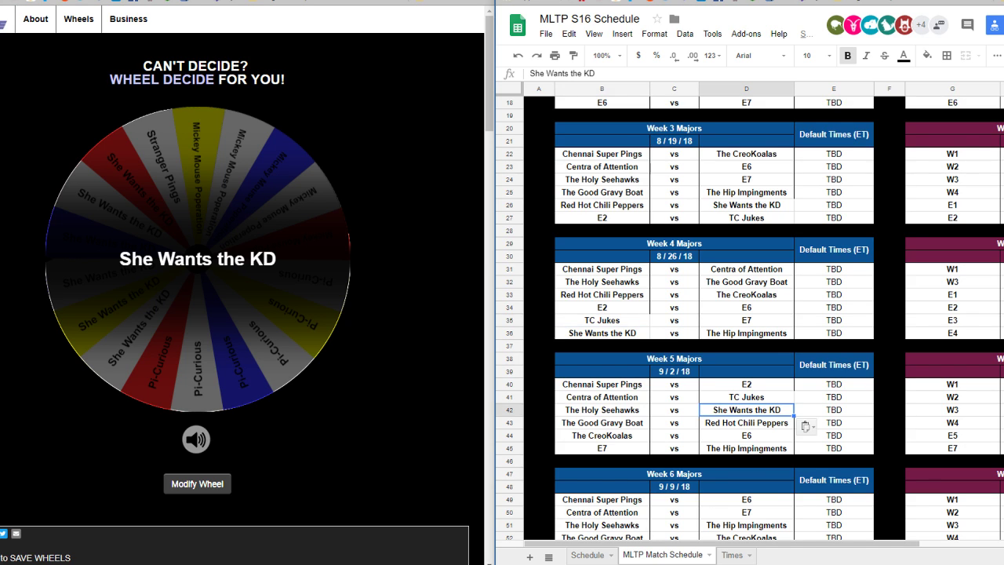
- Replace E4 with She Wants the KD in the Week 6 and Week 7 Majors matchups
{"action": "scroll", "coordinate": [750, 318], "scroll_direction": "down", "scroll_amount": 4}
{"action": "left_click", "coordinate": [746, 410]}
{"action": "key", "text": "ctrl+v"}
{"action": "scroll", "coordinate": [746, 409], "scroll_direction": "down", "scroll_amount": 2}
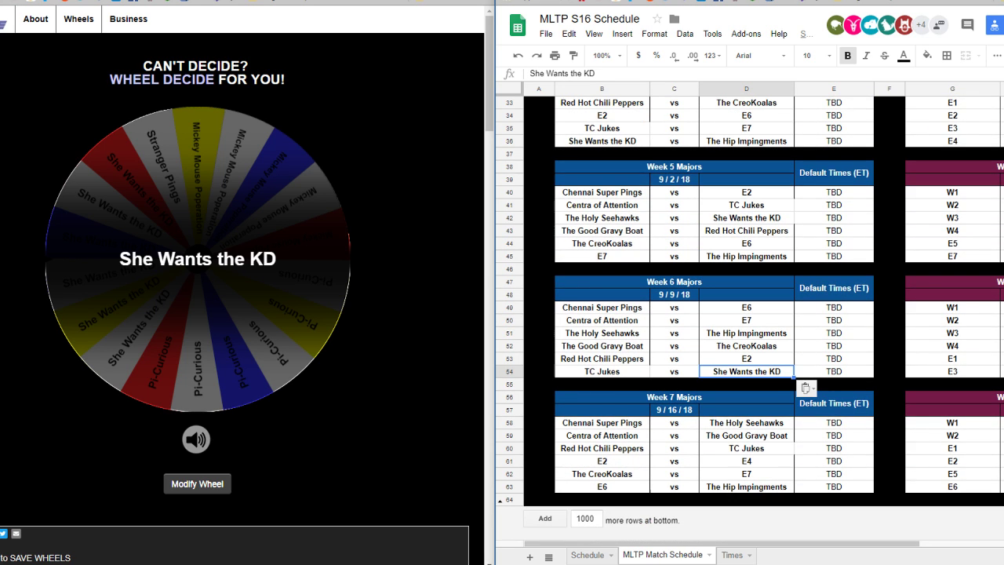
{"action": "scroll", "coordinate": [750, 317], "scroll_direction": "up", "scroll_amount": 10}
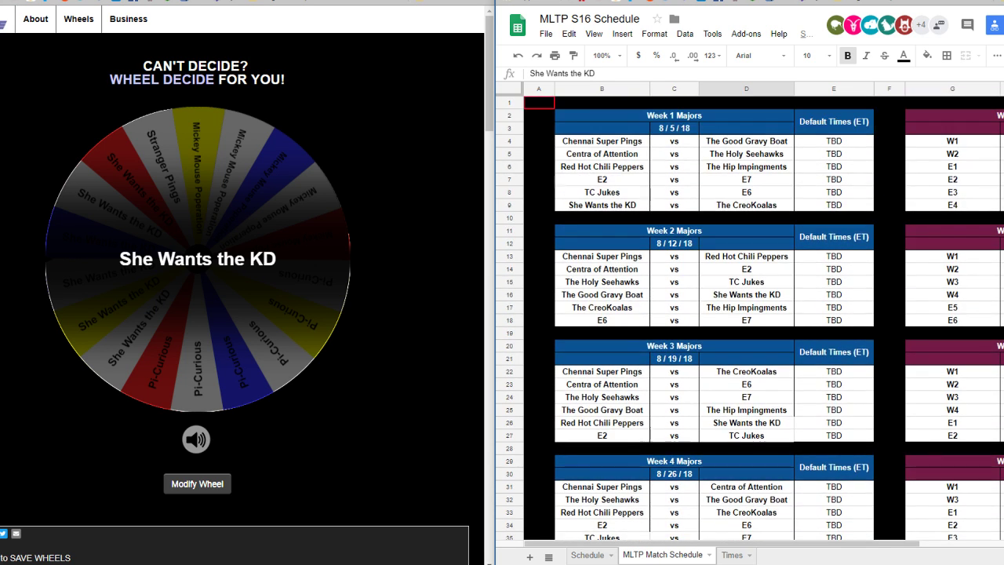
- Return to the randomized seed list and highlight E2 as the next seed to draw
{"action": "left_click_drag", "start_coordinate": [602, 205], "coordinate": [746, 204]}
{"action": "left_click", "coordinate": [746, 205]}
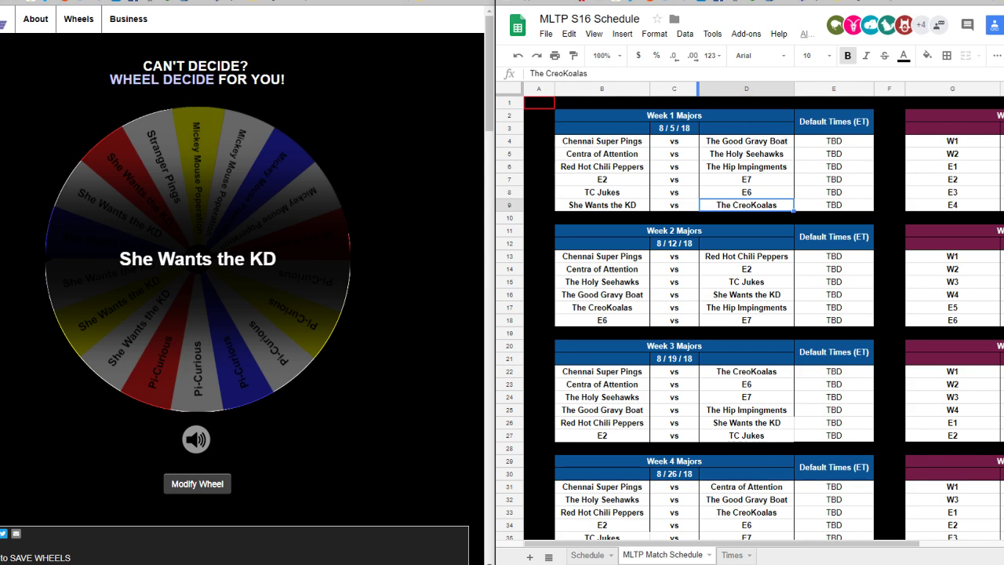
{"action": "key", "text": "ctrl+Tab"}
{"action": "double_click", "coordinate": [572, 245]}
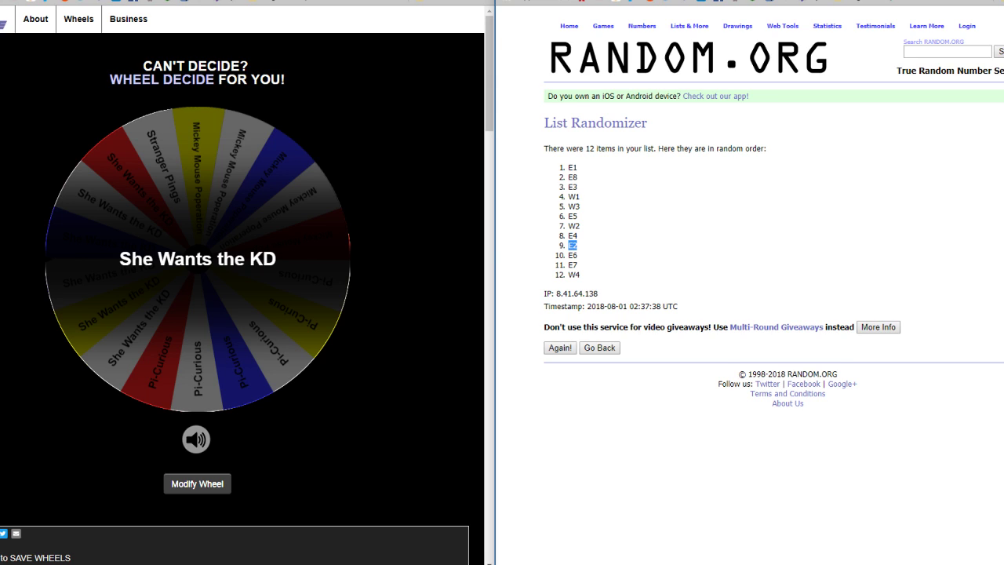
- Clear all existing choices from the wheel
{"action": "scroll", "coordinate": [244, 282], "scroll_direction": "down", "scroll_amount": 4}
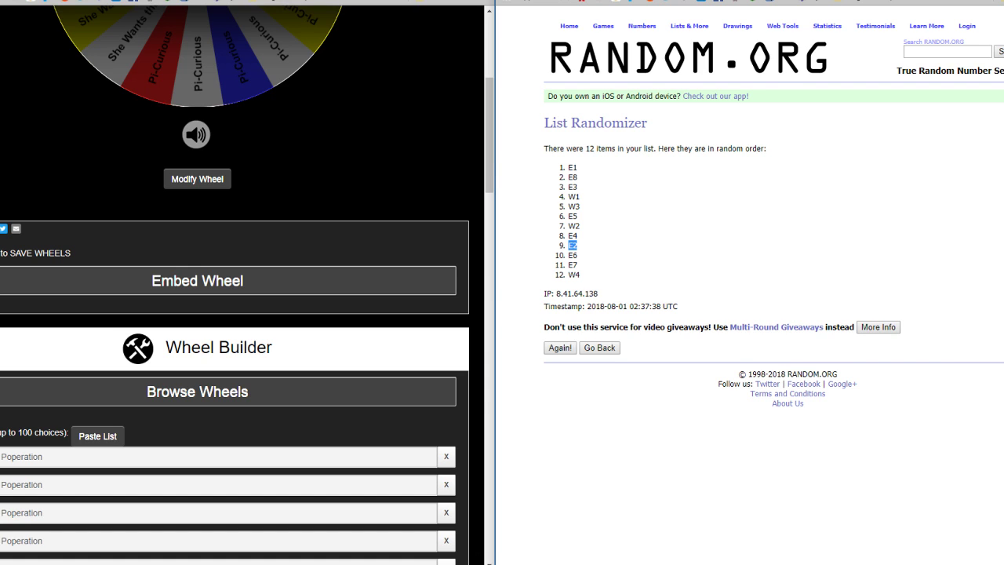
{"action": "scroll", "coordinate": [235, 313], "scroll_direction": "down", "scroll_amount": 10}
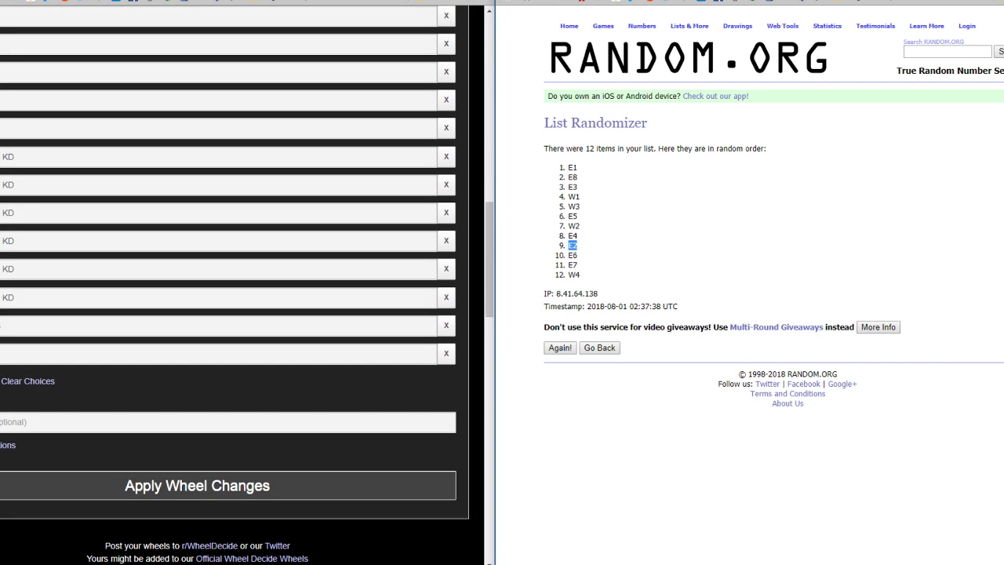
{"action": "scroll", "coordinate": [236, 314], "scroll_direction": "up", "scroll_amount": 2}
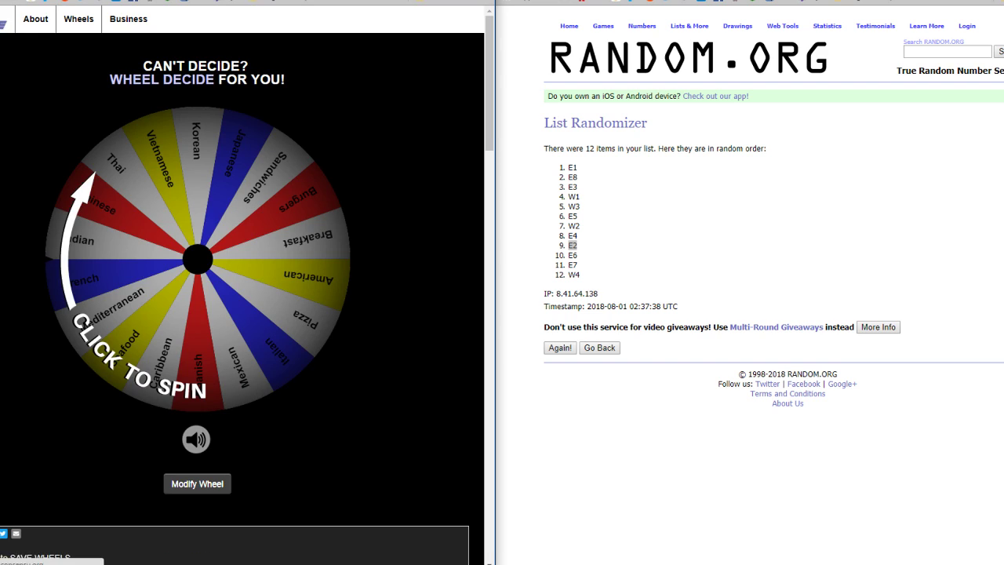
{"action": "scroll", "coordinate": [236, 314], "scroll_direction": "down", "scroll_amount": 3}
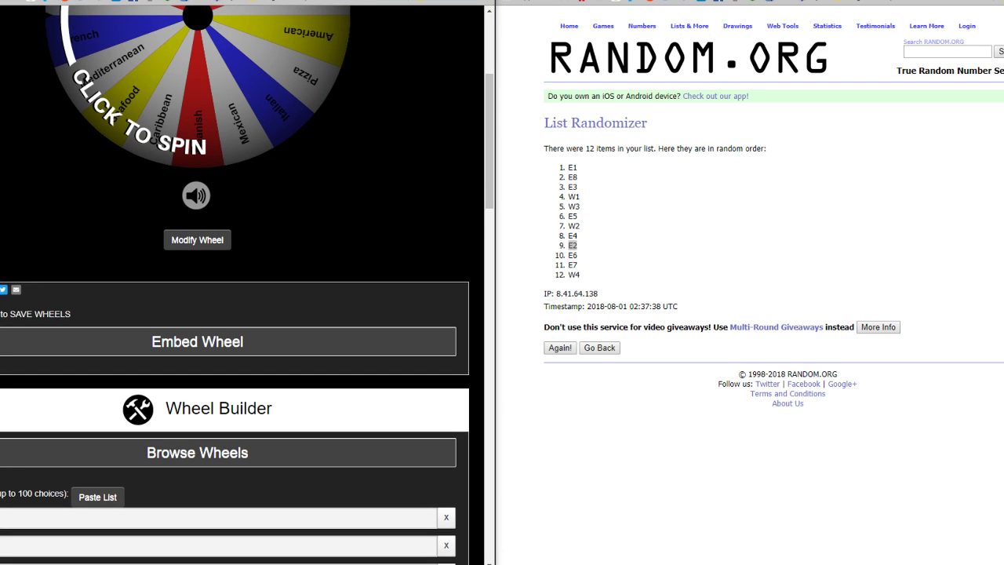
{"action": "scroll", "coordinate": [235, 282], "scroll_direction": "down", "scroll_amount": 3}
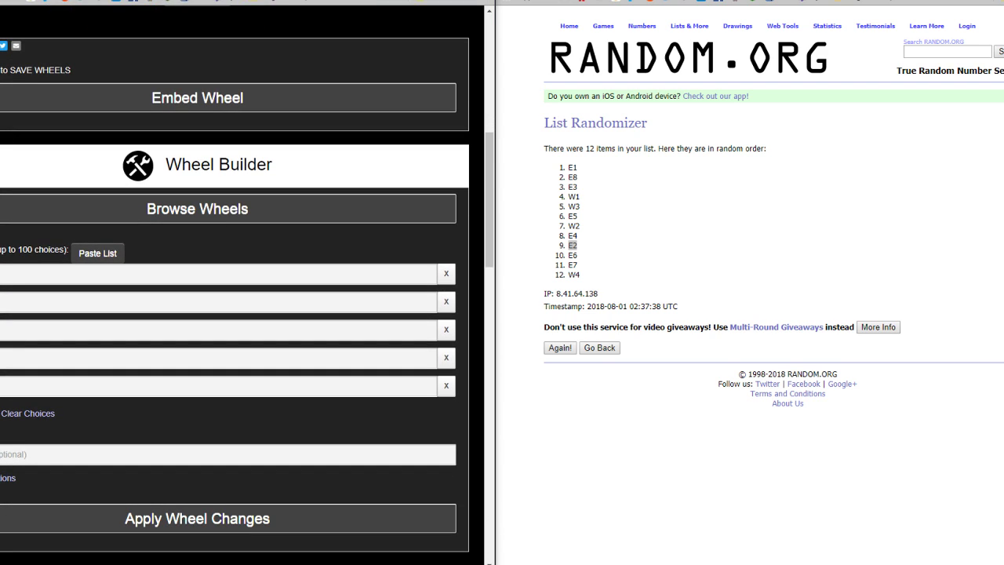
- Enter Mickey Mouse Poperation as the first seven wheel choices
{"action": "left_click", "coordinate": [219, 273]}
{"action": "key", "text": "ctrl+v"}
{"action": "left_click", "coordinate": [219, 302]}
{"action": "key", "text": "ctrl+v"}
{"action": "key", "text": "Tab"}
{"action": "key", "text": "ctrl+v"}
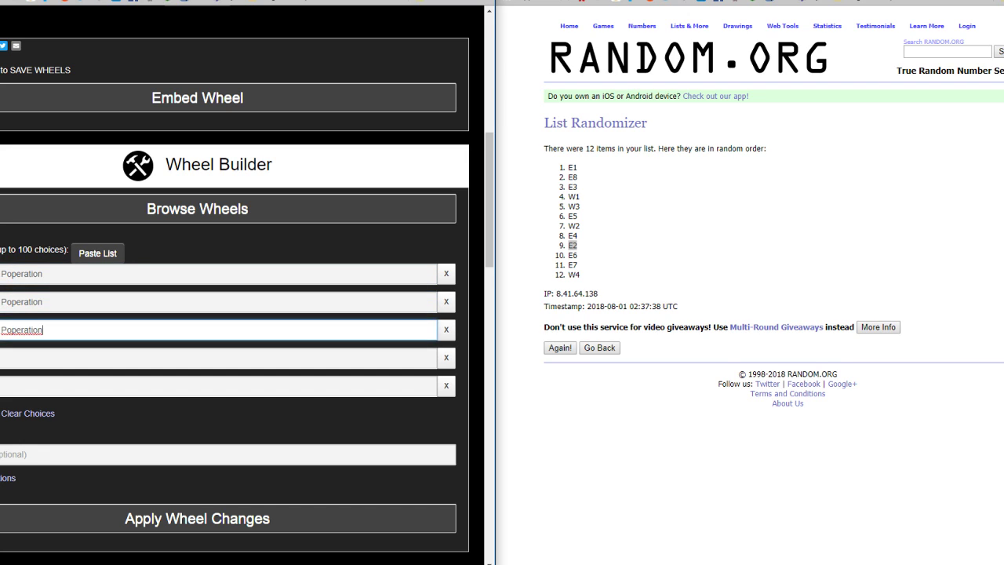
{"action": "key", "text": "Tab"}
{"action": "key", "text": "ctrl+v"}
{"action": "key", "text": "Tab"}
{"action": "key", "text": "ctrl+v"}
{"action": "key", "text": "Tab"}
{"action": "key", "text": "ctrl+v"}
{"action": "key", "text": "Tab"}
{"action": "key", "text": "ctrl+v"}
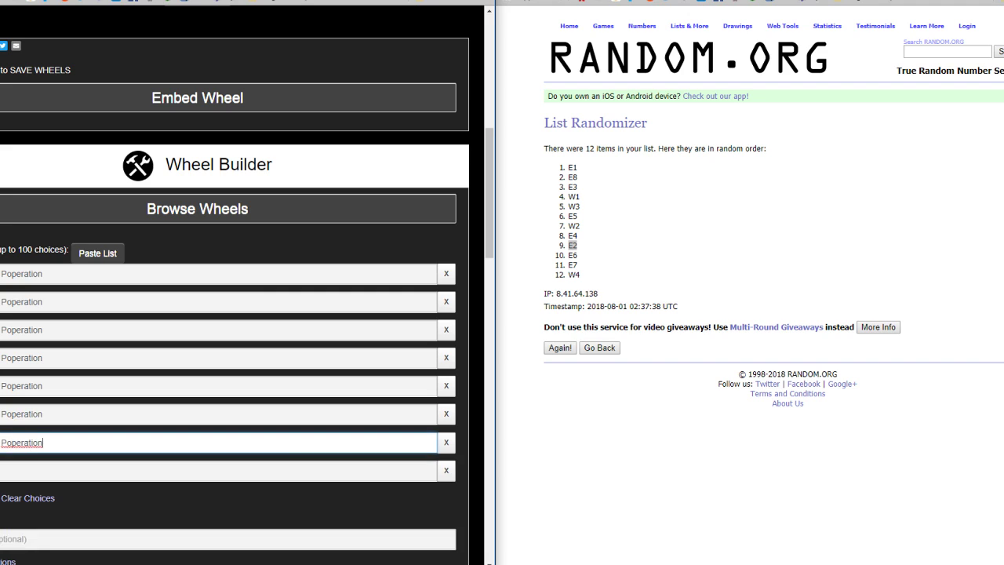
- Add Pi-Curious twice and Stranger Pings three times below the Mickey Mouse Poperation entries
{"action": "key", "text": "alt+Tab"}
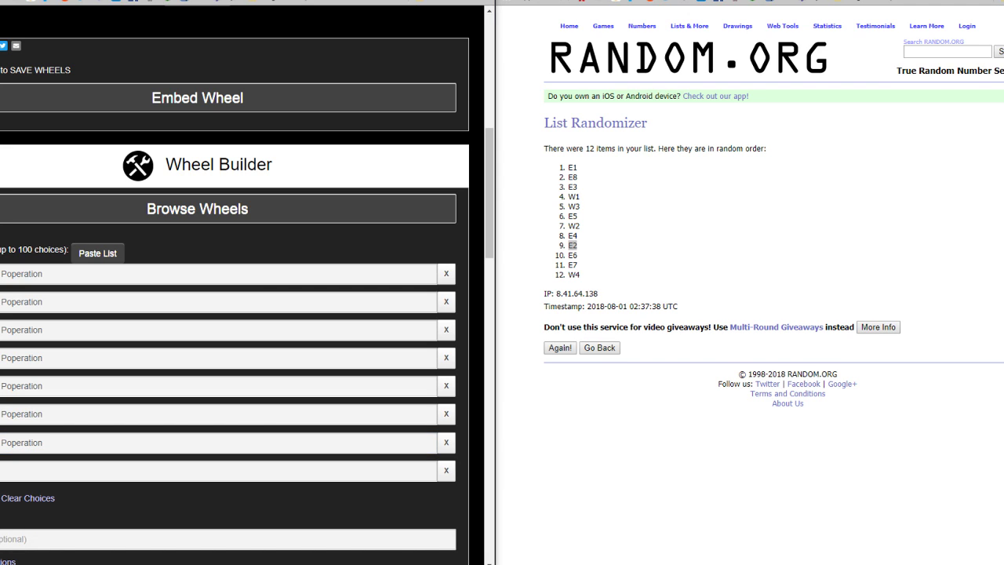
{"action": "scroll", "coordinate": [220, 313], "scroll_direction": "down", "scroll_amount": 2}
{"action": "left_click", "coordinate": [220, 348]}
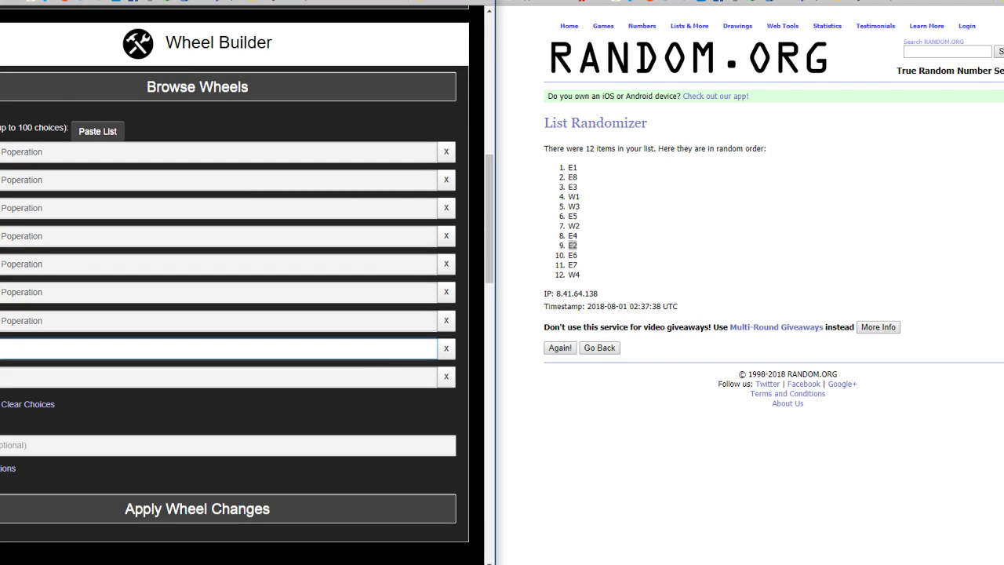
{"action": "left_click", "coordinate": [220, 376]}
{"action": "key", "text": "alt+Tab"}
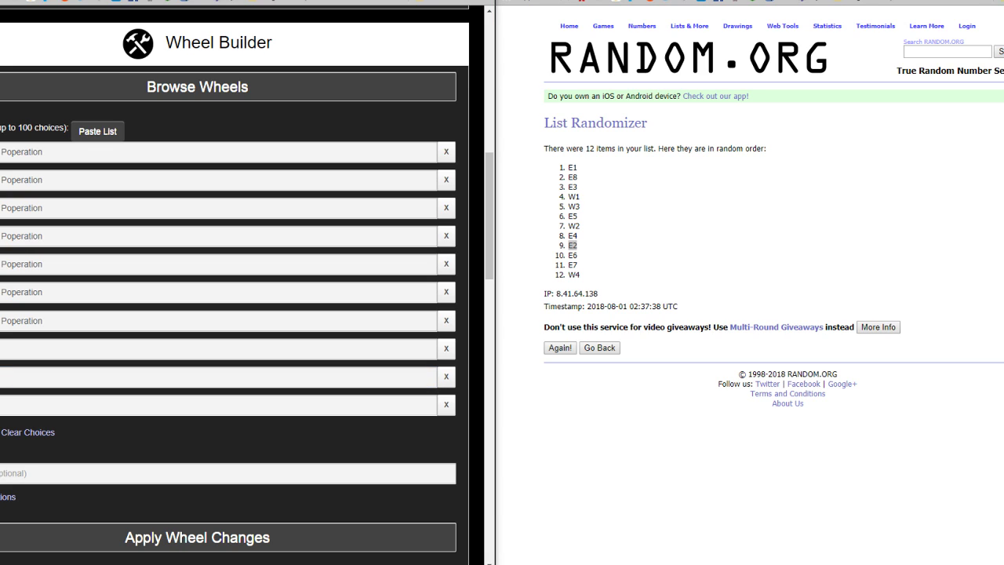
{"action": "key", "text": "alt+Tab"}
{"action": "key", "text": "Tab"}
{"action": "key", "text": "Tab"}
{"action": "key", "text": "Tab"}
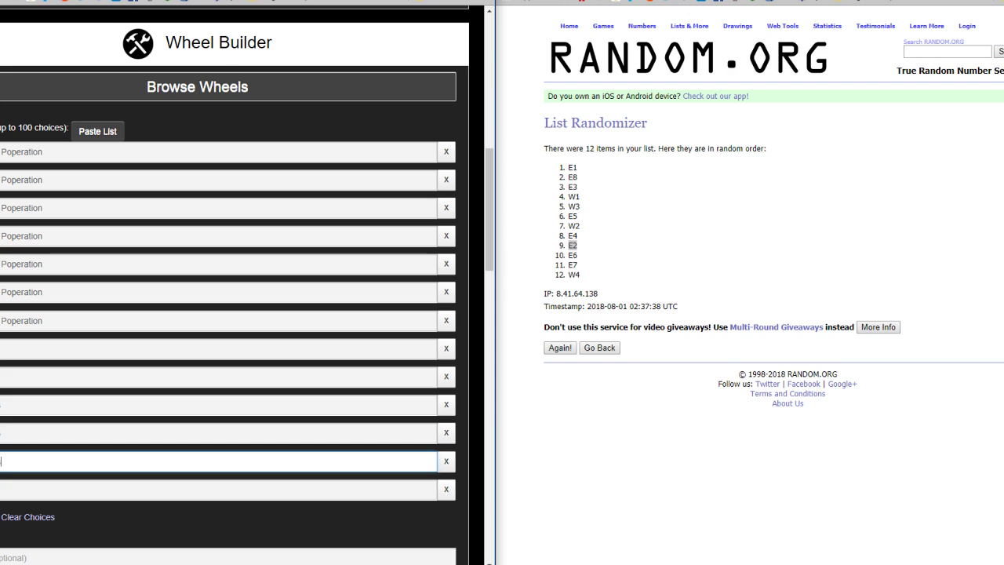
- Apply the wheel changes and spin the wheel to draw the team for E2
{"action": "scroll", "coordinate": [228, 376], "scroll_direction": "down", "scroll_amount": 3}
{"action": "left_click", "coordinate": [228, 377]}
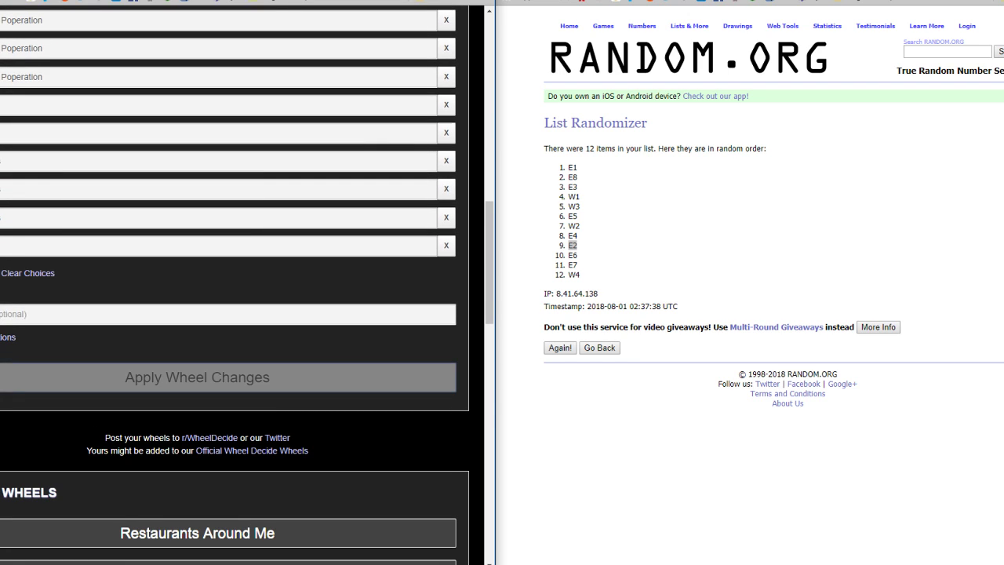
{"action": "scroll", "coordinate": [227, 377], "scroll_direction": "up", "scroll_amount": 4}
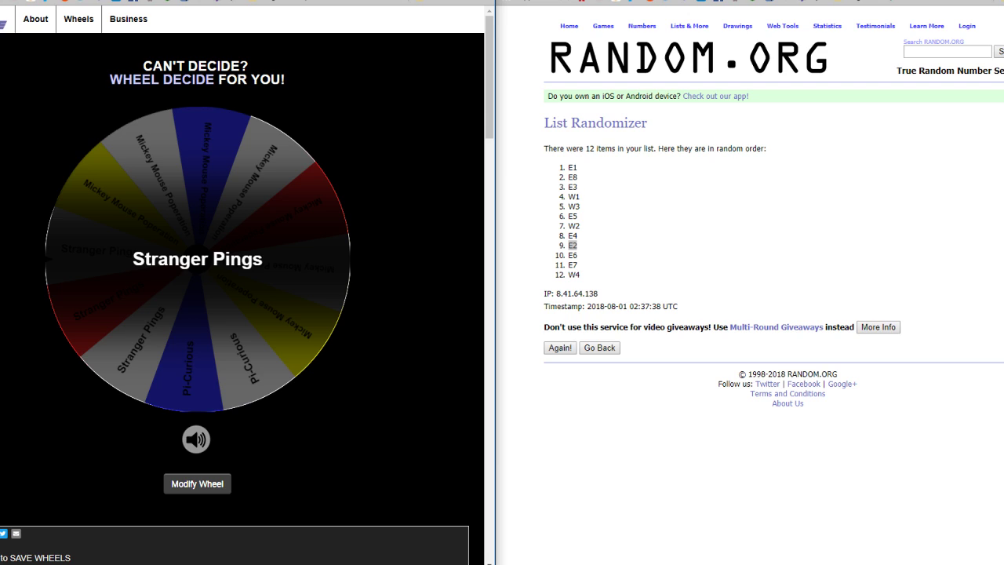
- Replace E2 with Stranger Pings in the Week 1, Week 2 and Week 3 Majors matchups of the schedule
{"action": "key", "text": "ctrl+Tab"}
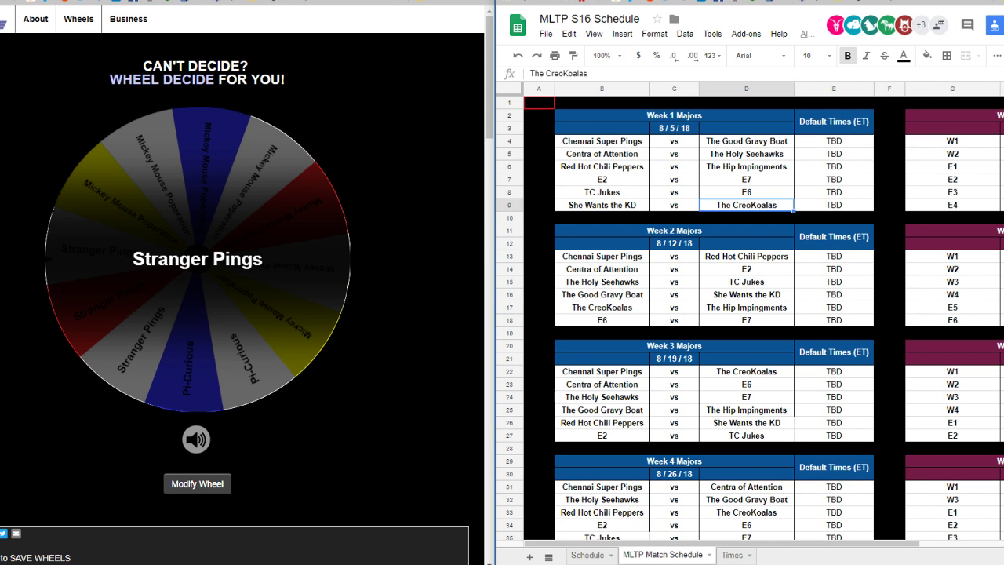
{"action": "left_click", "coordinate": [602, 179]}
{"action": "type", "text": "Stranger Pings"}
{"action": "key", "text": "ctrl+c"}
{"action": "left_click", "coordinate": [747, 282]}
{"action": "left_click", "coordinate": [746, 270]}
{"action": "key", "text": "ctrl+v"}
{"action": "left_click", "coordinate": [602, 435]}
{"action": "key", "text": "ctrl+v"}
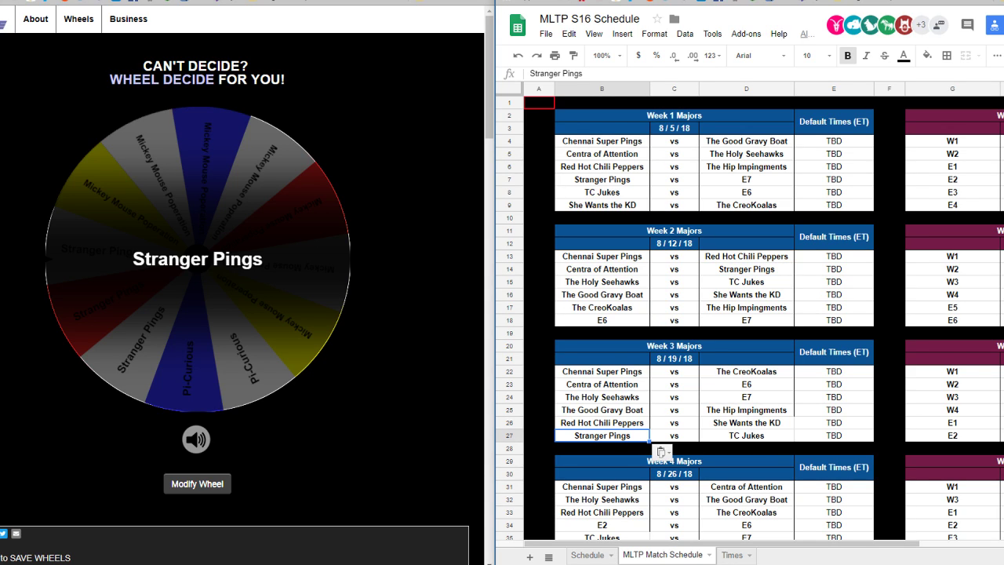
- Replace E2 with Stranger Pings in the Week 4 and Week 5 Majors matchups
{"action": "scroll", "coordinate": [749, 313], "scroll_direction": "down", "scroll_amount": 2}
{"action": "left_click", "coordinate": [602, 371]}
{"action": "key", "text": "ctrl+v"}
{"action": "scroll", "coordinate": [601, 371], "scroll_direction": "down", "scroll_amount": 1}
{"action": "left_click", "coordinate": [745, 384]}
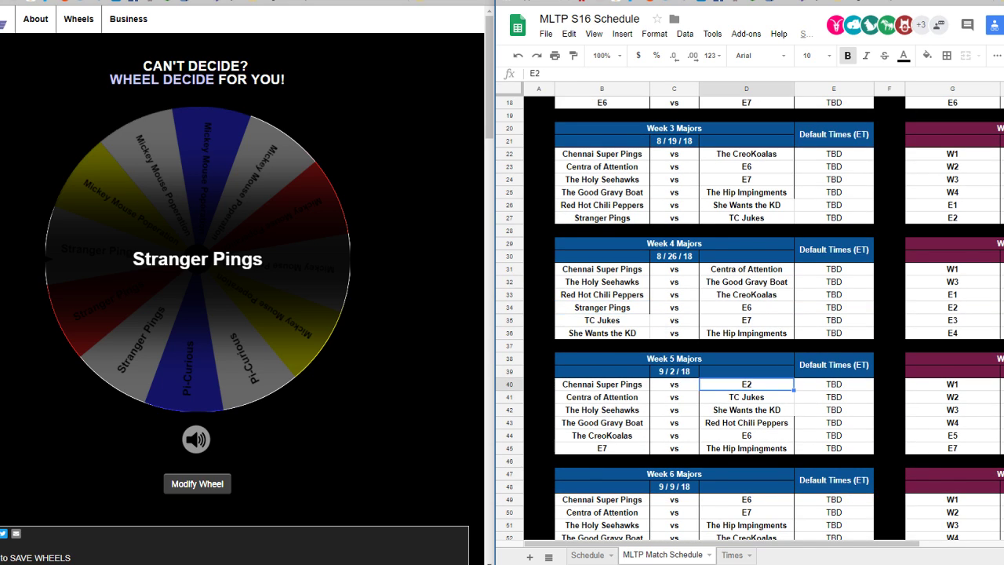
{"action": "key", "text": "ctrl+v"}
- Replace E2 with Stranger Pings in the Week 6 and Week 7 Majors matchups
{"action": "scroll", "coordinate": [745, 384], "scroll_direction": "down", "scroll_amount": 3}
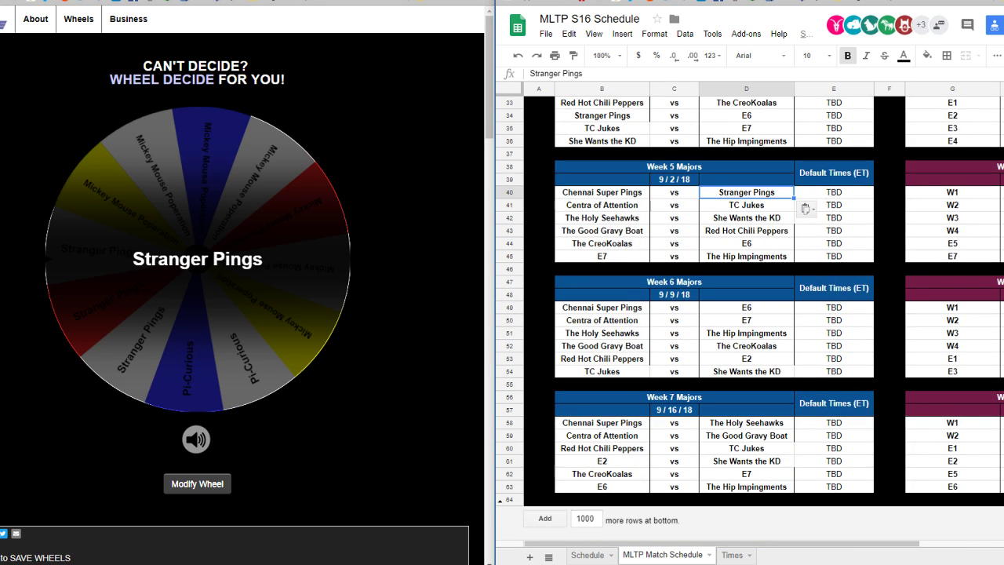
{"action": "left_click", "coordinate": [745, 359]}
{"action": "key", "text": "ctrl+v"}
{"action": "left_click", "coordinate": [601, 461]}
{"action": "key", "text": "ctrl+v"}
{"action": "scroll", "coordinate": [601, 461], "scroll_direction": "up", "scroll_amount": 6}
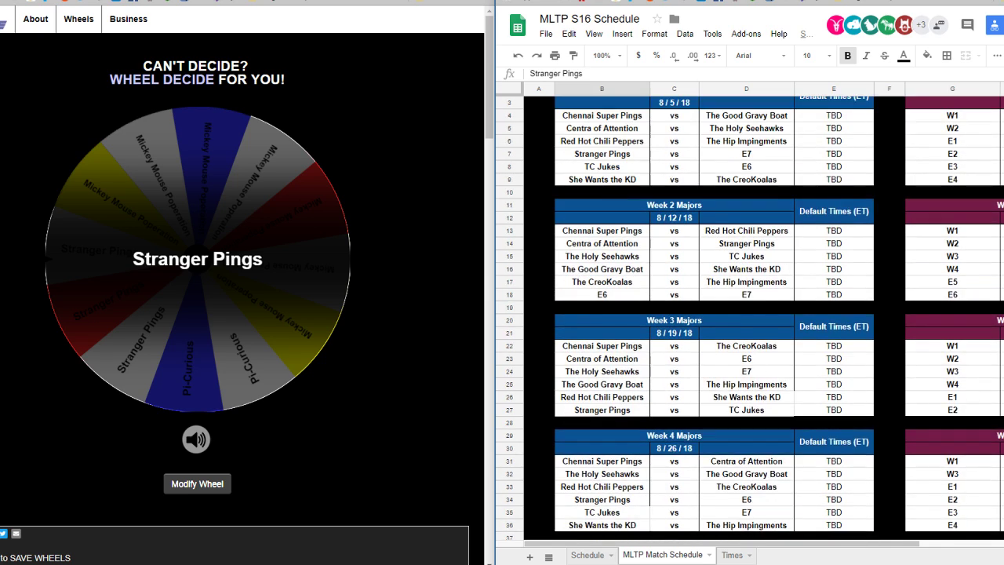
{"action": "scroll", "coordinate": [749, 314], "scroll_direction": "up", "scroll_amount": 1}
- Check the randomized seed list against the match schedule for the next seed to draw
{"action": "key", "text": "ctrl+Tab"}
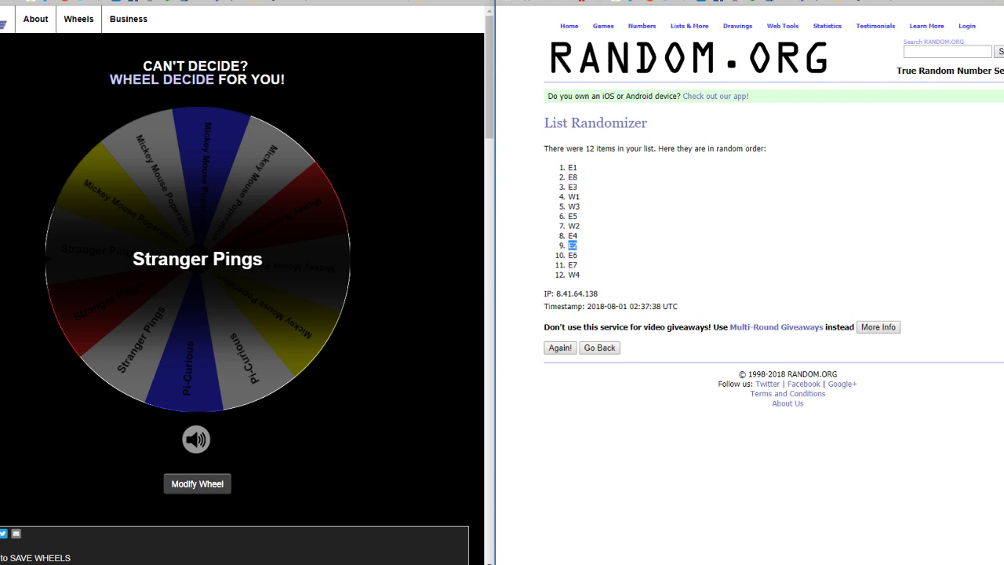
{"action": "key", "text": "alt+Tab"}
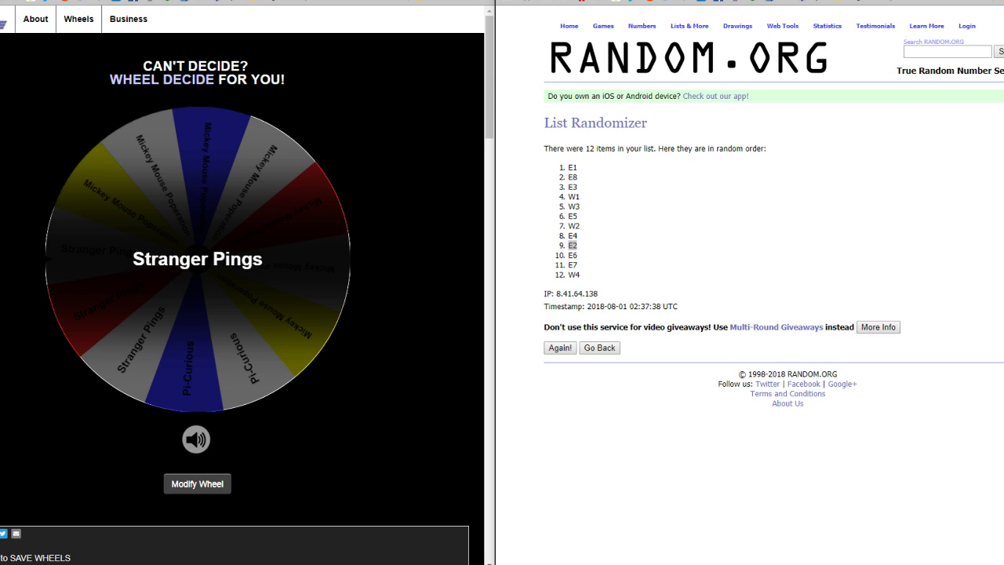
{"action": "key", "text": "alt+Tab"}
{"action": "key", "text": "ctrl+Tab"}
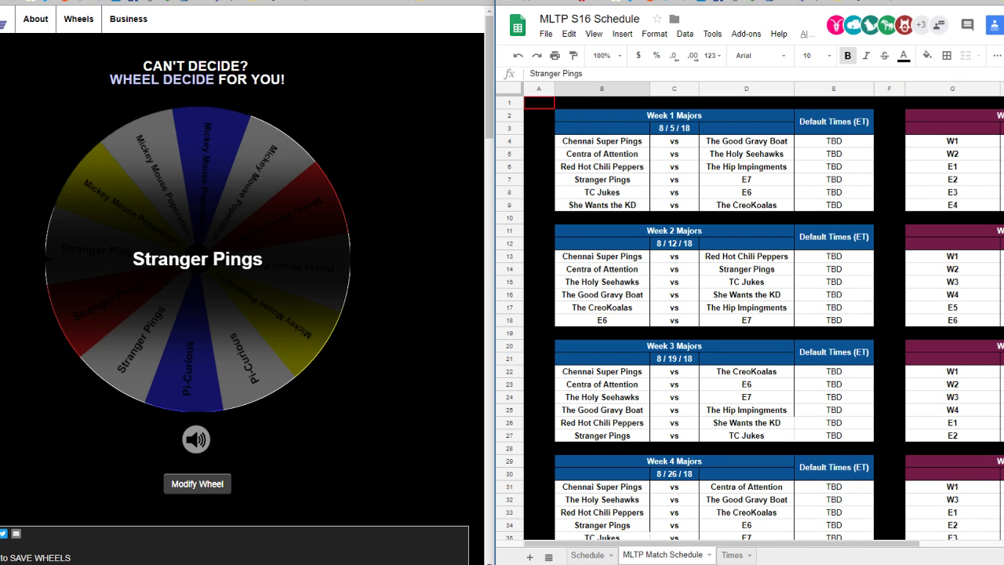
{"action": "key", "text": "ctrl+shift+Tab"}
{"action": "key", "text": "alt+Tab"}
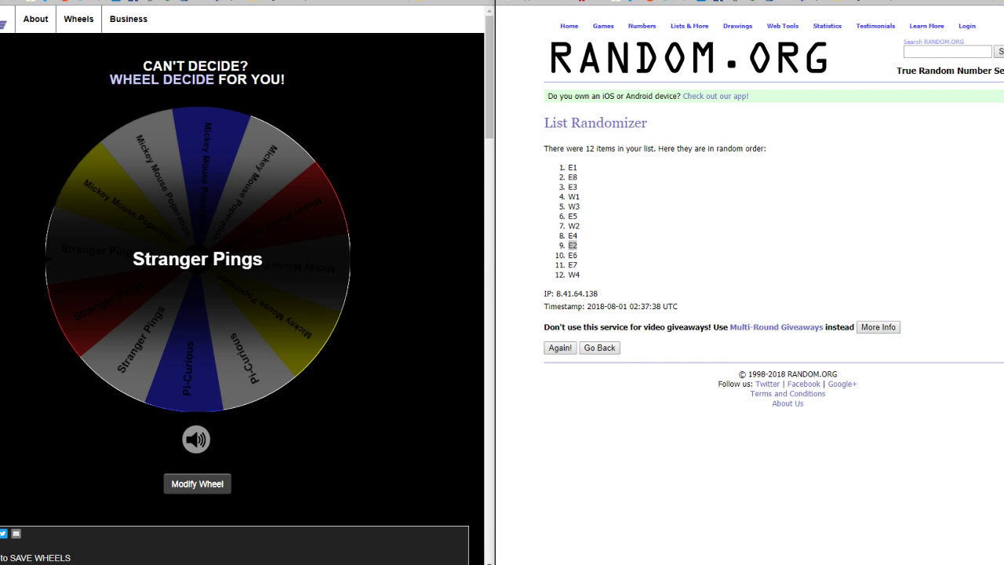
- Clear the wheel choices and enter Mickey Mouse Poperation three times
{"action": "scroll", "coordinate": [236, 282], "scroll_direction": "down", "scroll_amount": 10}
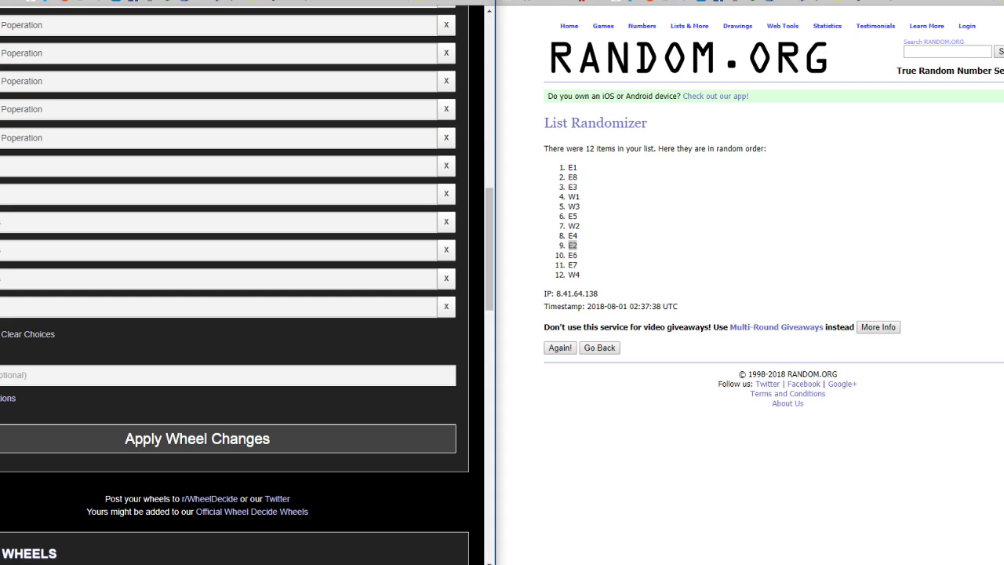
{"action": "left_click", "coordinate": [27, 334]}
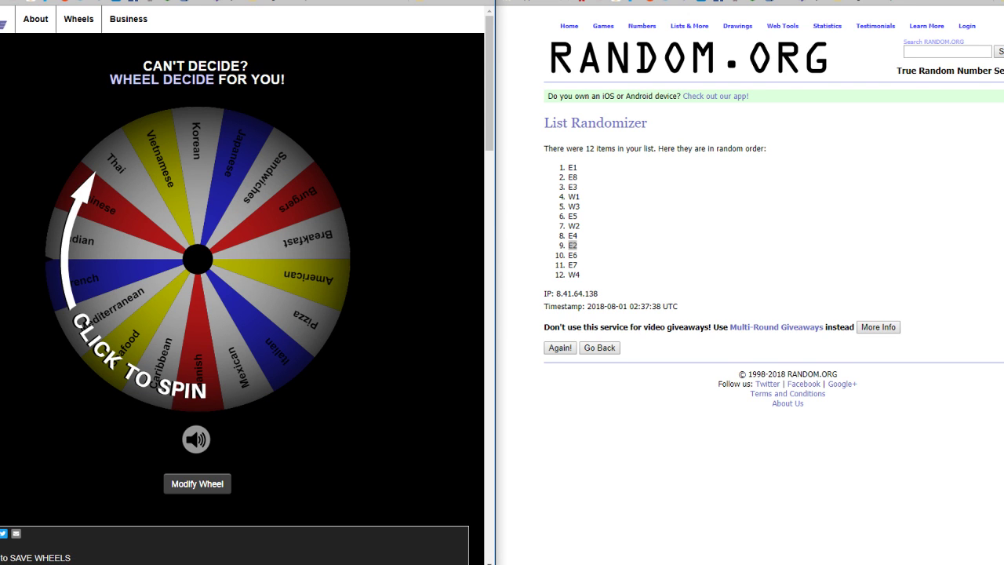
{"action": "scroll", "coordinate": [247, 283], "scroll_direction": "down", "scroll_amount": 5}
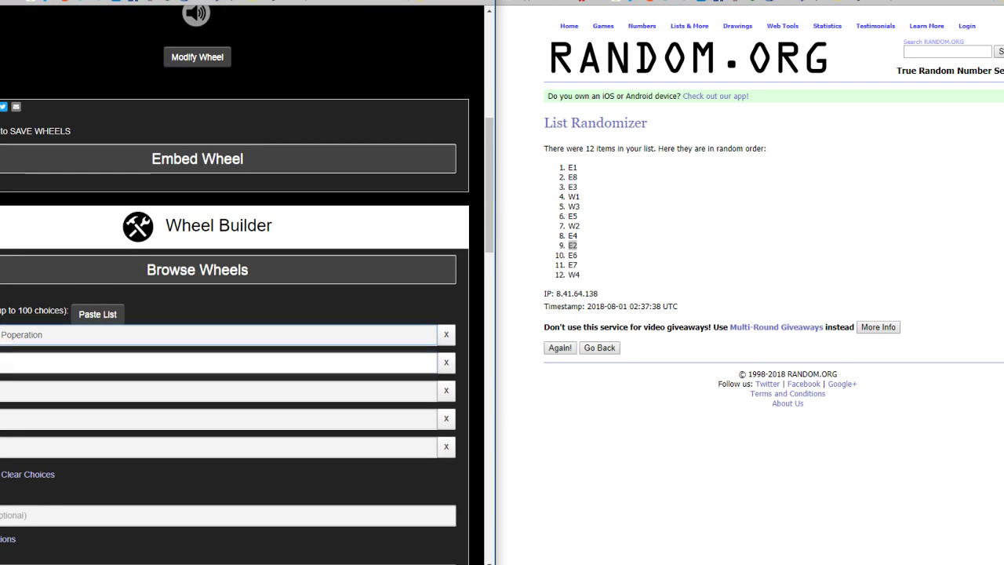
{"action": "left_click", "coordinate": [157, 362]}
{"action": "key", "text": "ctrl+v"}
{"action": "left_click", "coordinate": [157, 391]}
{"action": "key", "text": "ctrl+v"}
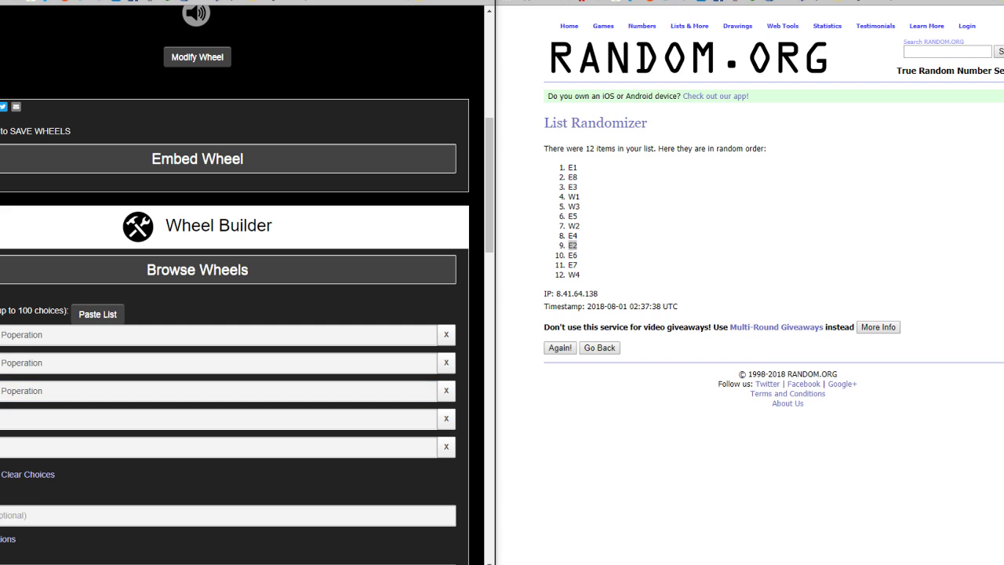
- Add Pi-Curious as eight more choices below the Mickey Mouse Poperation entries
{"action": "scroll", "coordinate": [157, 335], "scroll_direction": "down", "scroll_amount": 3}
{"action": "left_click", "coordinate": [157, 174]}
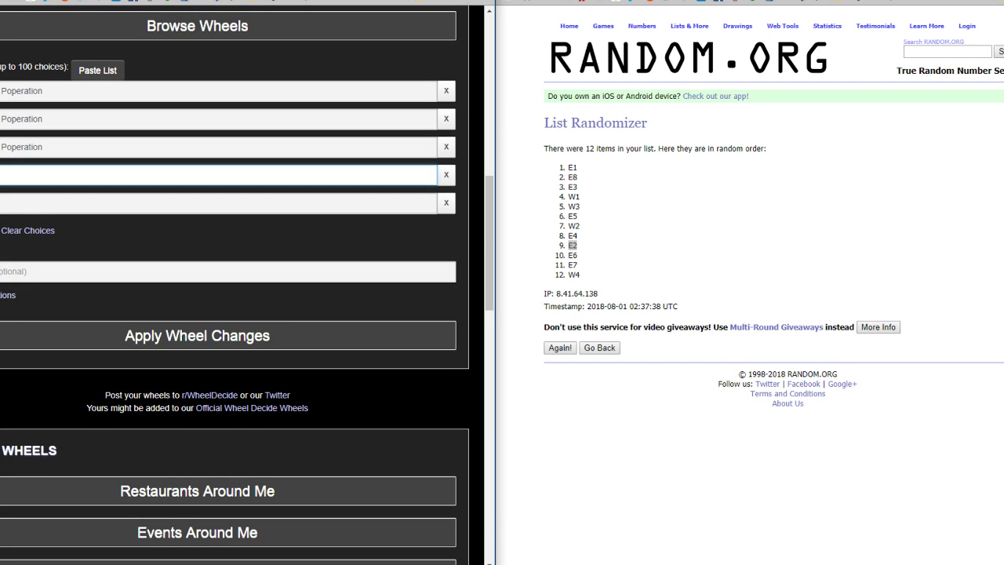
{"action": "left_click", "coordinate": [157, 203]}
{"action": "key", "text": "Tab"}
{"action": "key", "text": "Tab"}
{"action": "key", "text": "Tab"}
{"action": "key", "text": "Tab"}
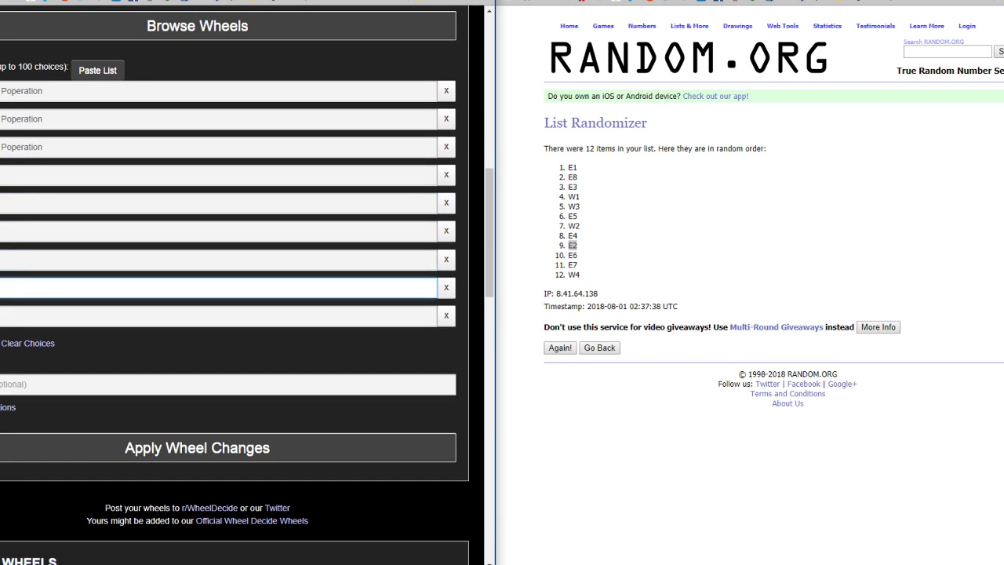
{"action": "left_click", "coordinate": [157, 344]}
{"action": "left_click", "coordinate": [157, 372]}
{"action": "left_click", "coordinate": [196, 428]}
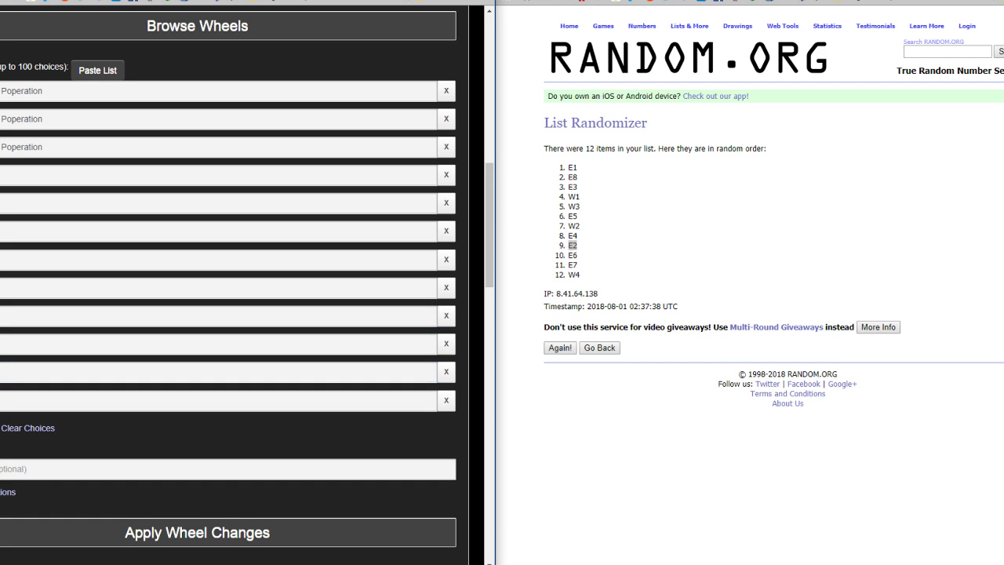
- Apply the Mickey Mouse Poperation and Pi-Curious choices to the wheel and spin it
{"action": "scroll", "coordinate": [196, 349], "scroll_direction": "down", "scroll_amount": 3}
{"action": "key", "text": "Return"}
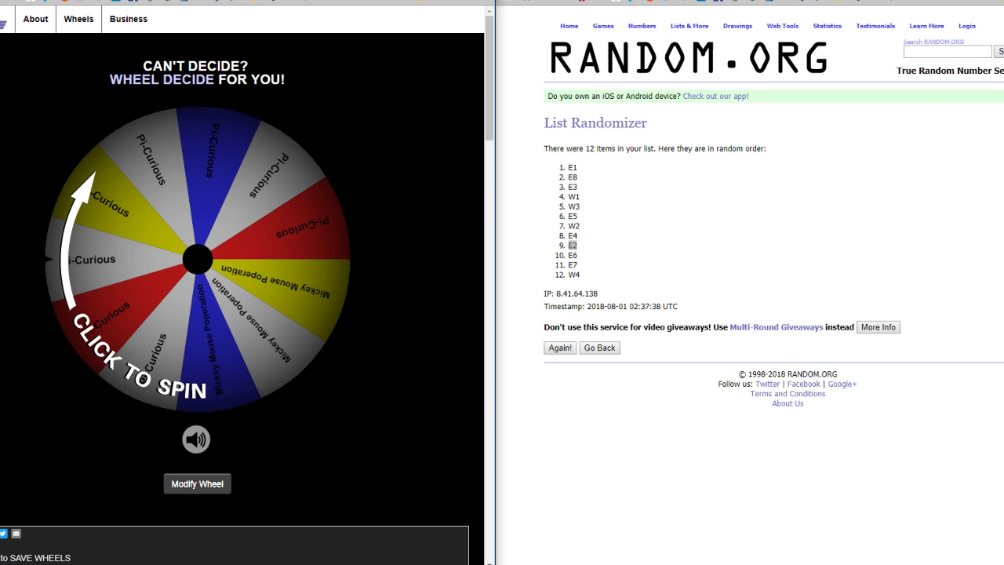
{"action": "left_click", "coordinate": [198, 258]}
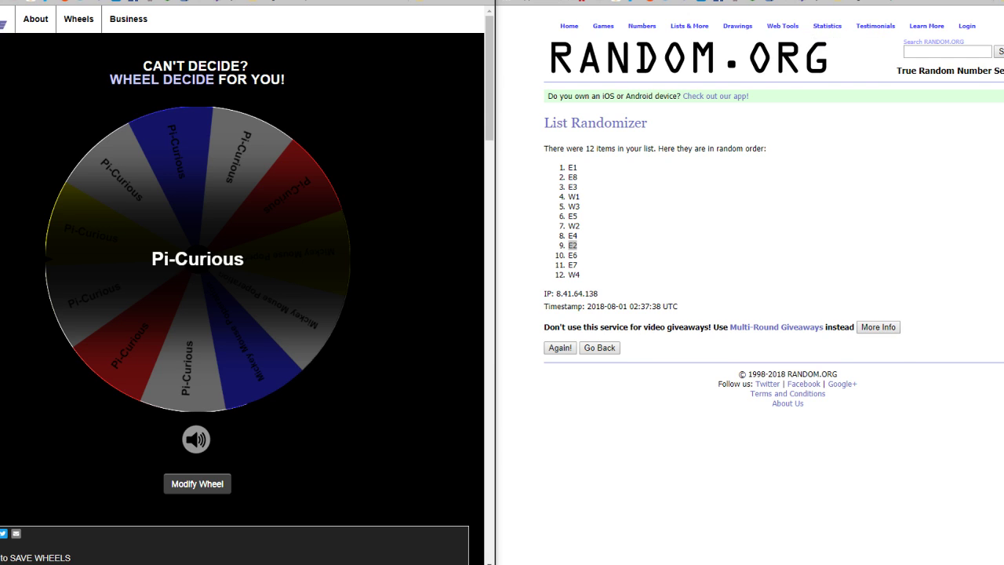
- Replace E6 with Pi-Curious in the Week 1 and Week 3 Majors matchups of the match schedule
{"action": "key", "text": "ctrl+Tab"}
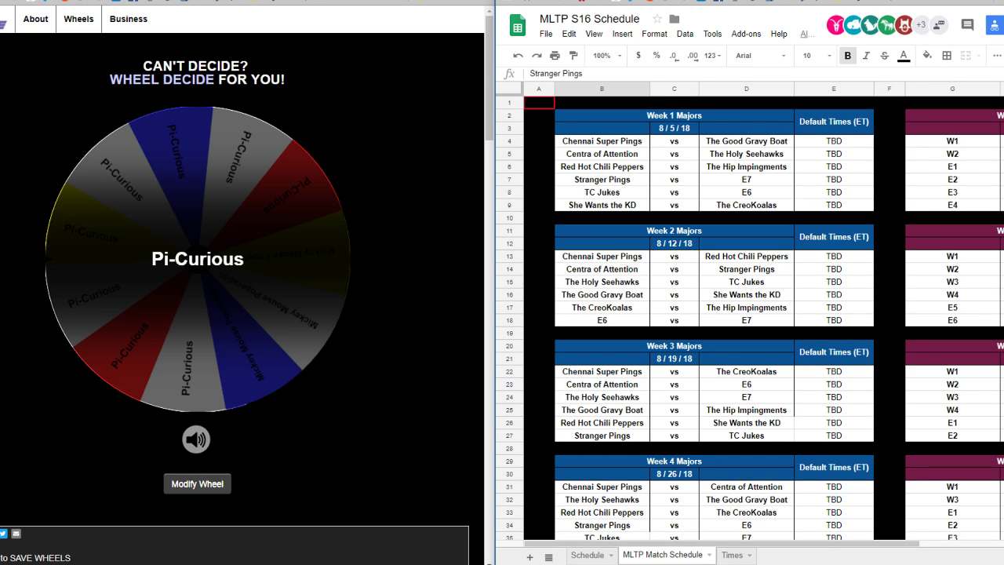
{"action": "left_click", "coordinate": [746, 192]}
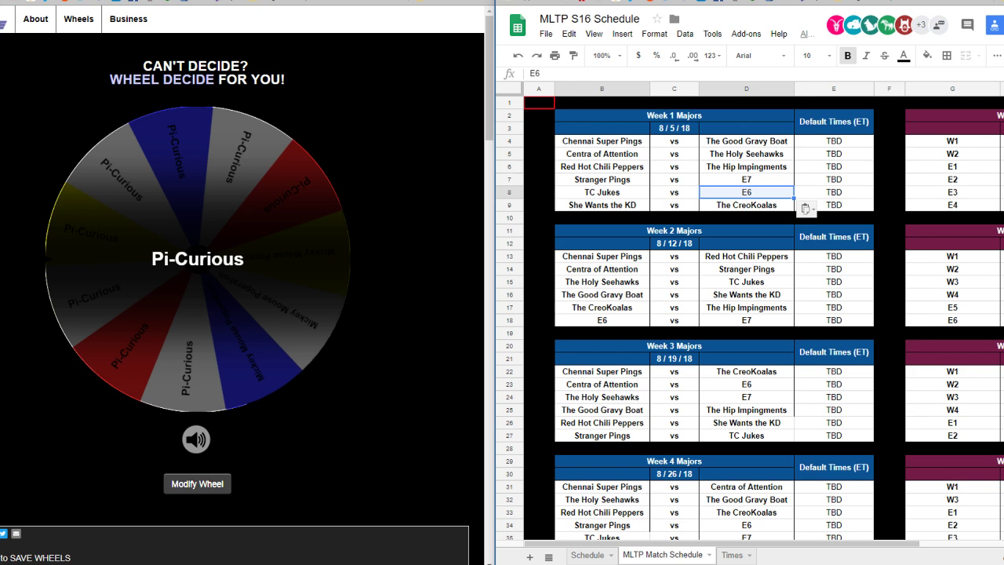
{"action": "key", "text": "F12"}
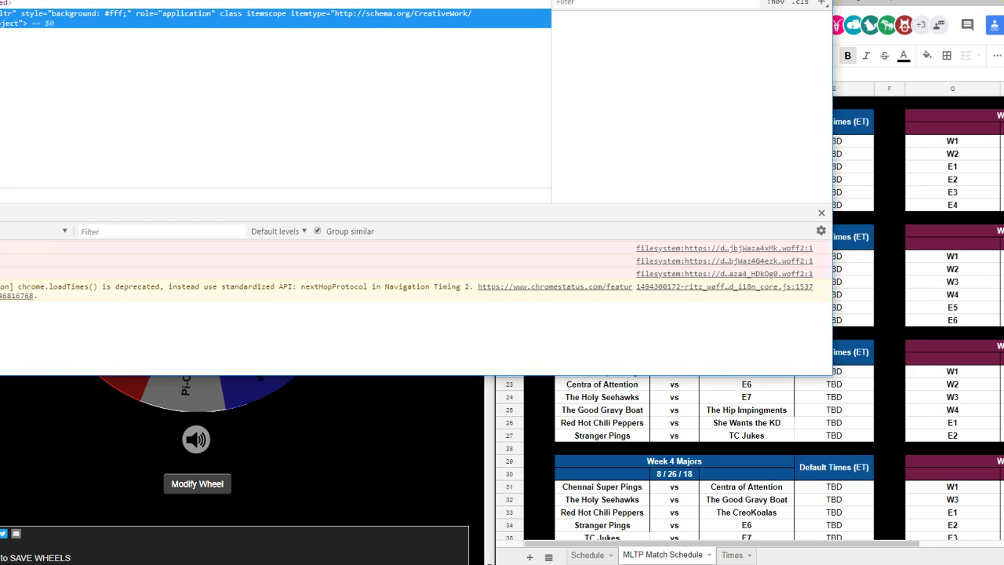
{"action": "key", "text": "F12"}
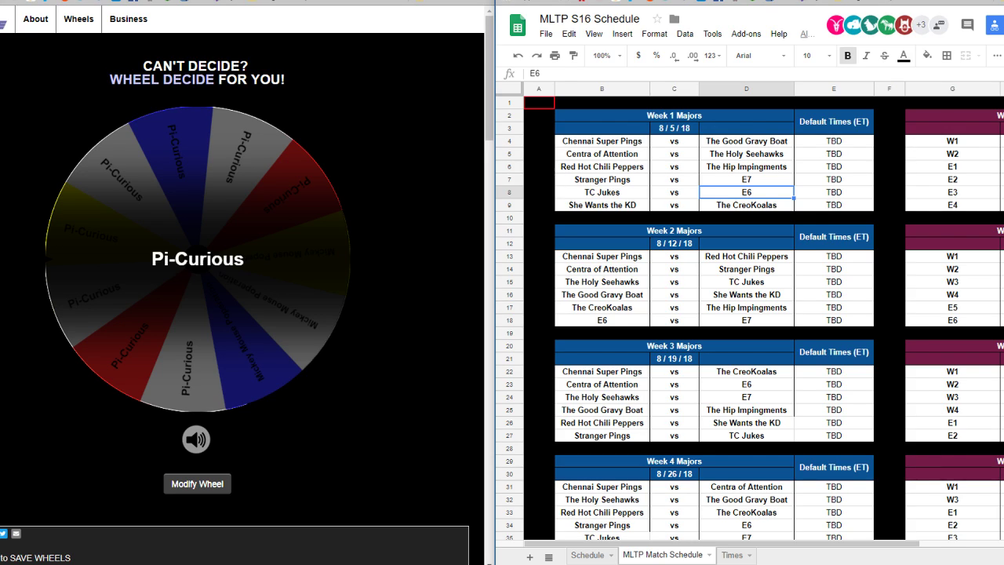
{"action": "type", "text": "Pi-Curious"}
{"action": "key", "text": "ctrl+c"}
{"action": "left_click", "coordinate": [745, 384]}
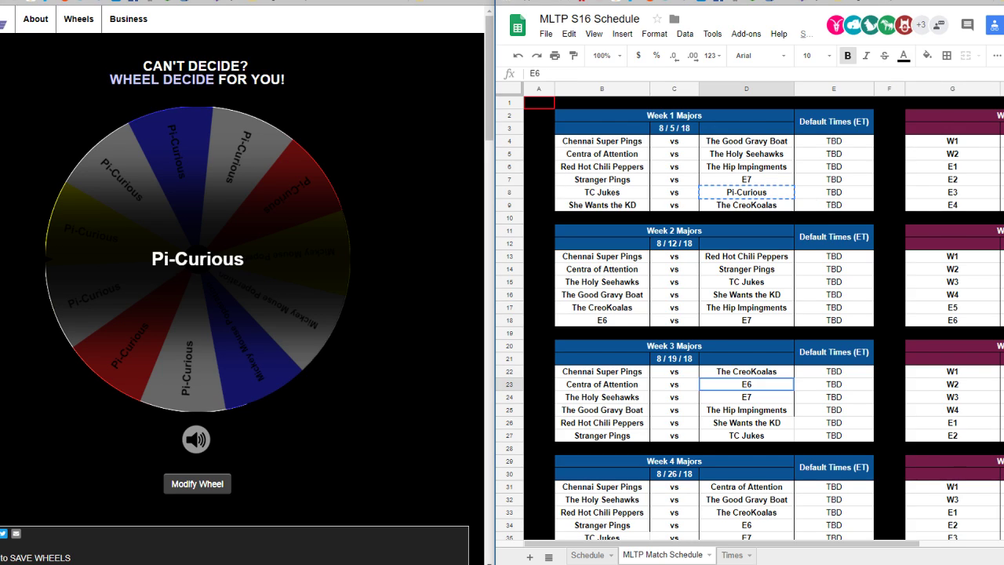
{"action": "key", "text": "ctrl+v"}
- Replace E6 with Pi-Curious in the Week 4 and Week 5 Majors matchups
{"action": "scroll", "coordinate": [745, 384], "scroll_direction": "down", "scroll_amount": 2}
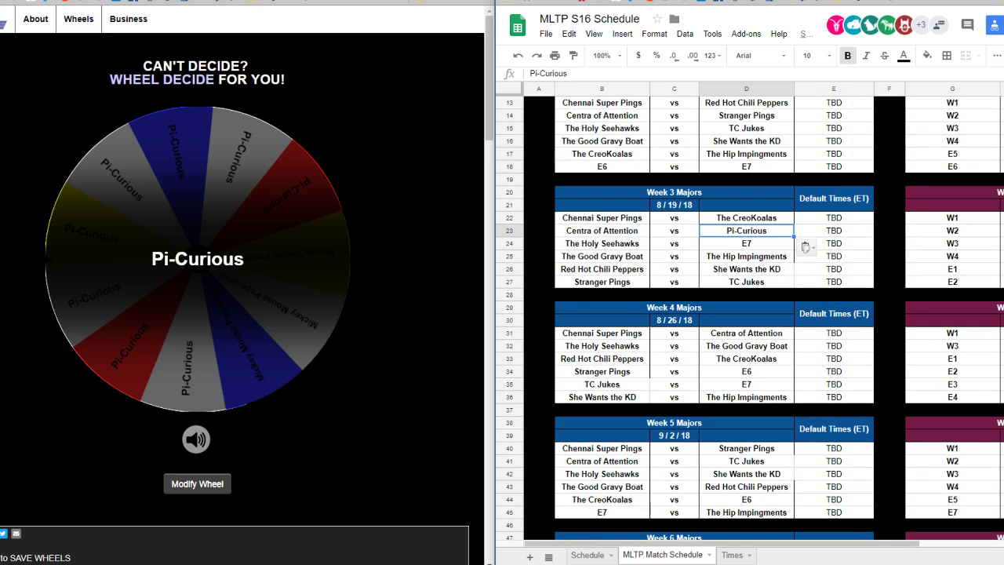
{"action": "left_click", "coordinate": [746, 372]}
{"action": "key", "text": "ctrl+v"}
{"action": "scroll", "coordinate": [746, 372], "scroll_direction": "down", "scroll_amount": 1}
{"action": "left_click", "coordinate": [746, 409]}
{"action": "key", "text": "ctrl+v"}
- Replace E6 with Pi-Curious in the Week 6 and Week 7 Majors matchups
{"action": "scroll", "coordinate": [746, 409], "scroll_direction": "down", "scroll_amount": 2}
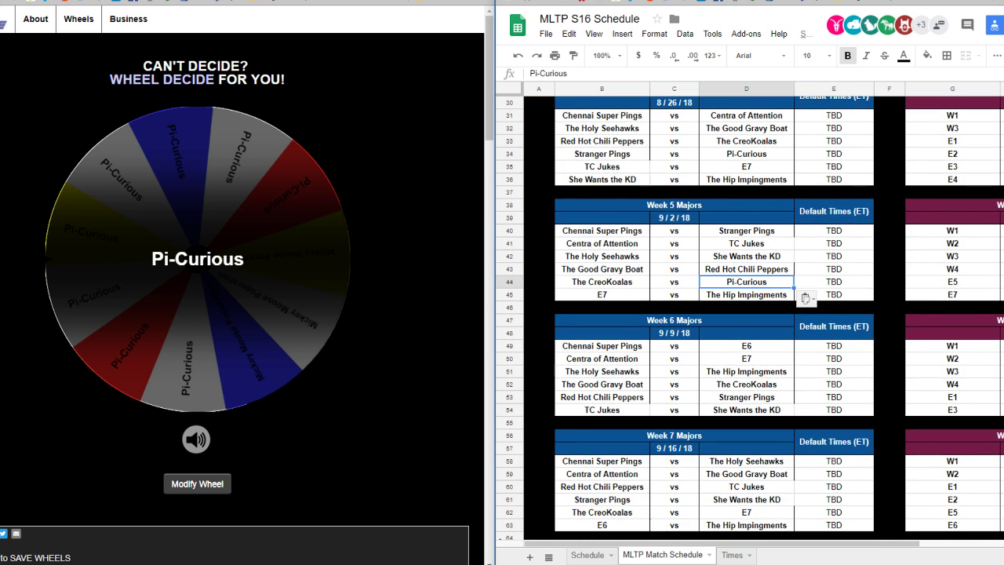
{"action": "left_click", "coordinate": [746, 346]}
{"action": "key", "text": "ctrl+v"}
{"action": "scroll", "coordinate": [746, 346], "scroll_direction": "down", "scroll_amount": 1}
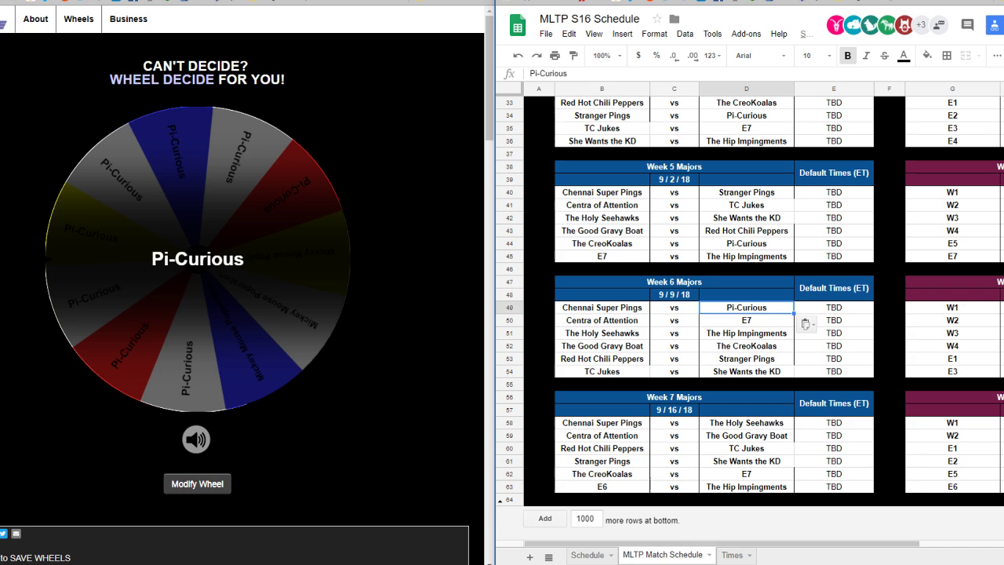
{"action": "left_click", "coordinate": [601, 486]}
{"action": "key", "text": "ctrl+v"}
- Replace E7 with Mickey Mouse Poperation, in bold, in the Week 1 and Week 3 Majors matchups
{"action": "scroll", "coordinate": [602, 486], "scroll_direction": "up", "scroll_amount": 6}
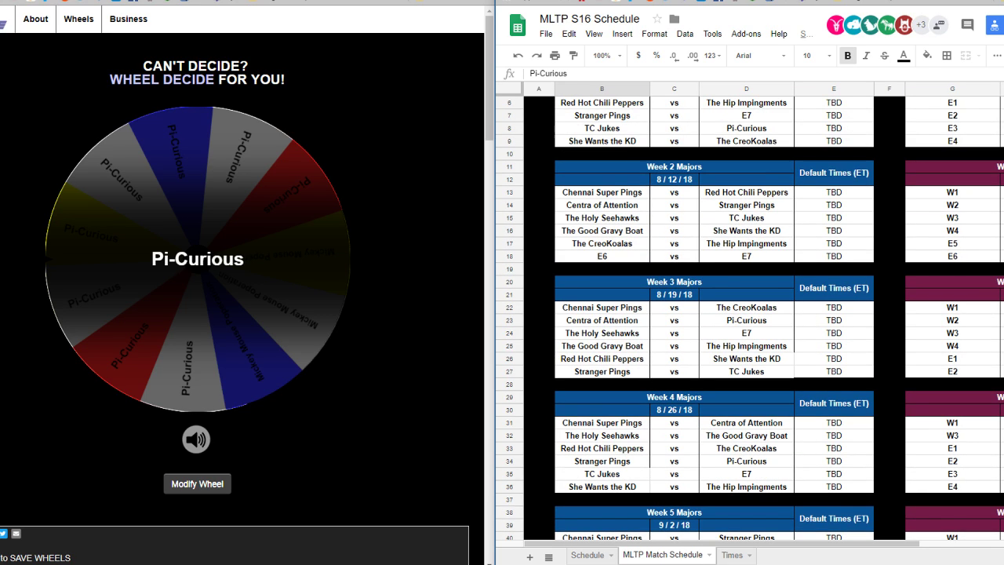
{"action": "scroll", "coordinate": [746, 313], "scroll_direction": "up", "scroll_amount": 1}
{"action": "left_click", "coordinate": [745, 179]}
{"action": "key", "text": "ctrl+v"}
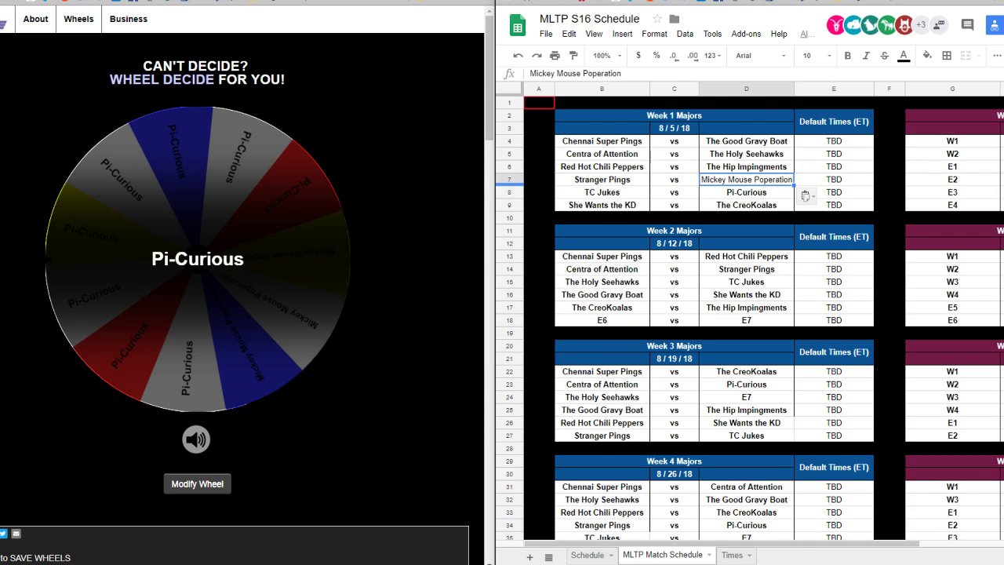
{"action": "left_click", "coordinate": [746, 153]}
{"action": "left_click", "coordinate": [746, 166]}
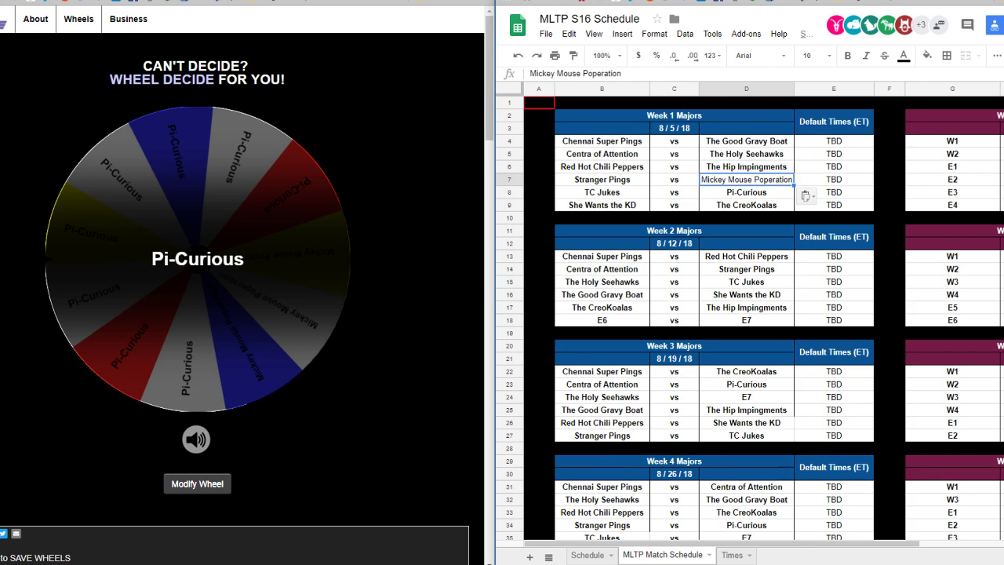
{"action": "left_click", "coordinate": [746, 397]}
{"action": "key", "text": "ctrl+v"}
{"action": "left_click", "coordinate": [745, 179]}
{"action": "key", "text": "ctrl+v"}
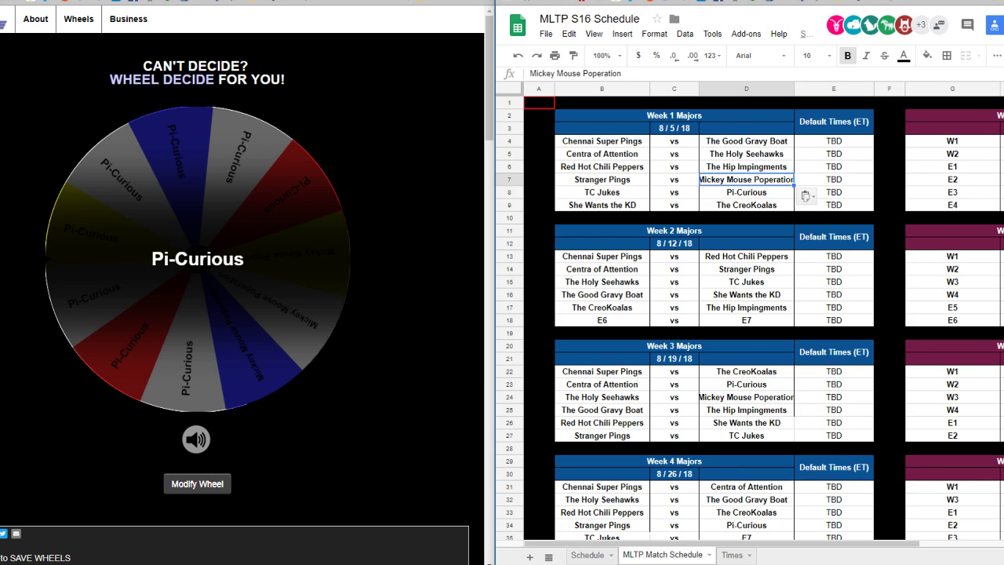
- Replace E7 with Mickey Mouse Poperation and E6 with Pi-Curious in the last Week 2 Majors matchup
{"action": "left_click", "coordinate": [746, 320]}
{"action": "key", "text": "ctrl+v"}
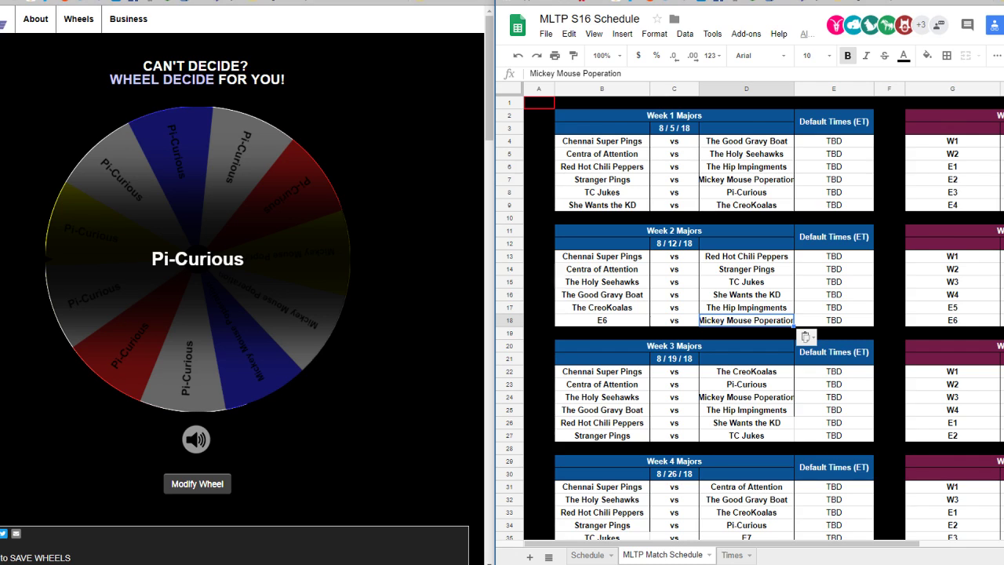
{"action": "left_click", "coordinate": [745, 192]}
{"action": "key", "text": "ctrl+c"}
{"action": "left_click", "coordinate": [601, 320]}
{"action": "key", "text": "ctrl+v"}
- Replace E7 with Mickey Mouse Poperation in the Week 4 and Week 5 Majors matchups
{"action": "left_click", "coordinate": [745, 179]}
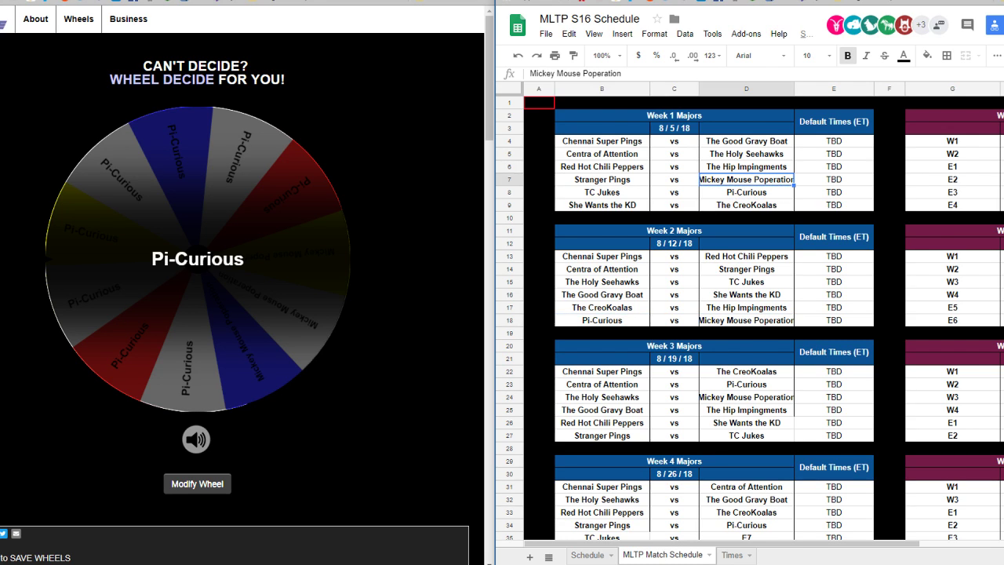
{"action": "key", "text": "ctrl+c"}
{"action": "scroll", "coordinate": [746, 317], "scroll_direction": "down", "scroll_amount": 2}
{"action": "left_click", "coordinate": [745, 409]}
{"action": "key", "text": "ctrl+v"}
{"action": "scroll", "coordinate": [746, 409], "scroll_direction": "down", "scroll_amount": 3}
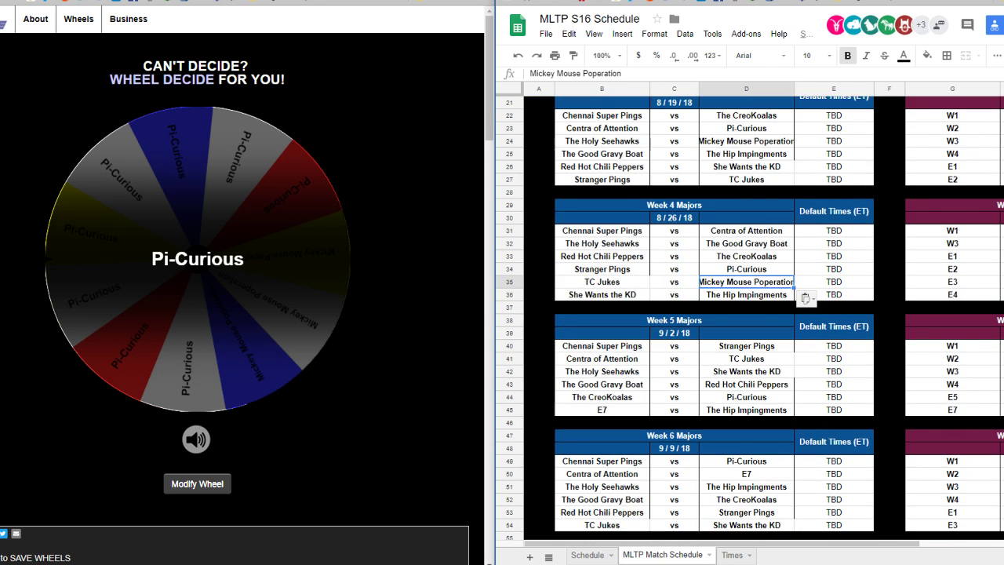
{"action": "left_click", "coordinate": [602, 409]}
{"action": "key", "text": "ctrl+v"}
- Replace E7 with Mickey Mouse Poperation in the Week 6 and Week 7 Majors matchups
{"action": "scroll", "coordinate": [601, 409], "scroll_direction": "down", "scroll_amount": 4}
{"action": "left_click", "coordinate": [746, 308]}
{"action": "left_click", "coordinate": [745, 319]}
{"action": "key", "text": "ctrl+v"}
{"action": "left_click", "coordinate": [746, 474]}
{"action": "key", "text": "ctrl+v"}
{"action": "scroll", "coordinate": [750, 317], "scroll_direction": "up", "scroll_amount": 10}
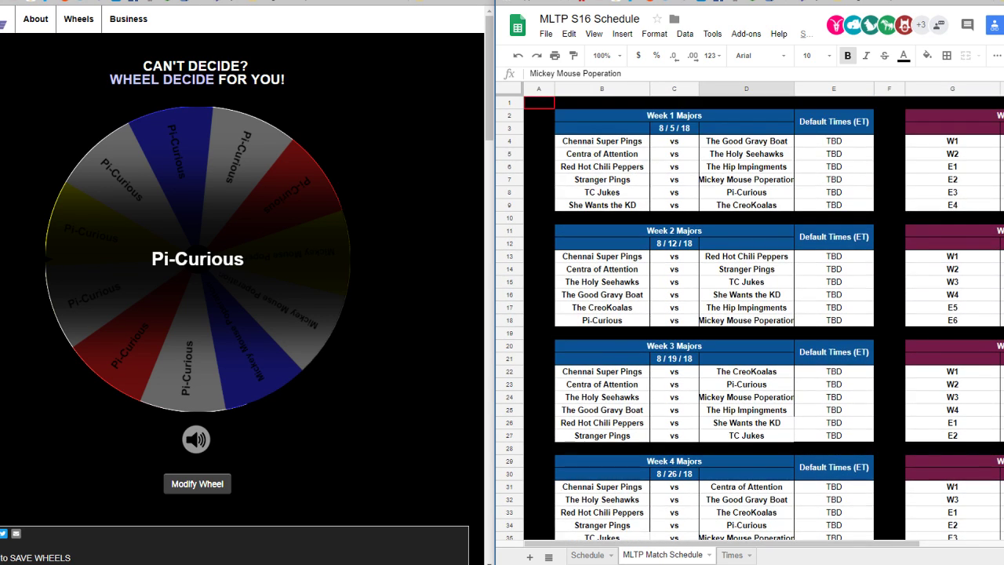